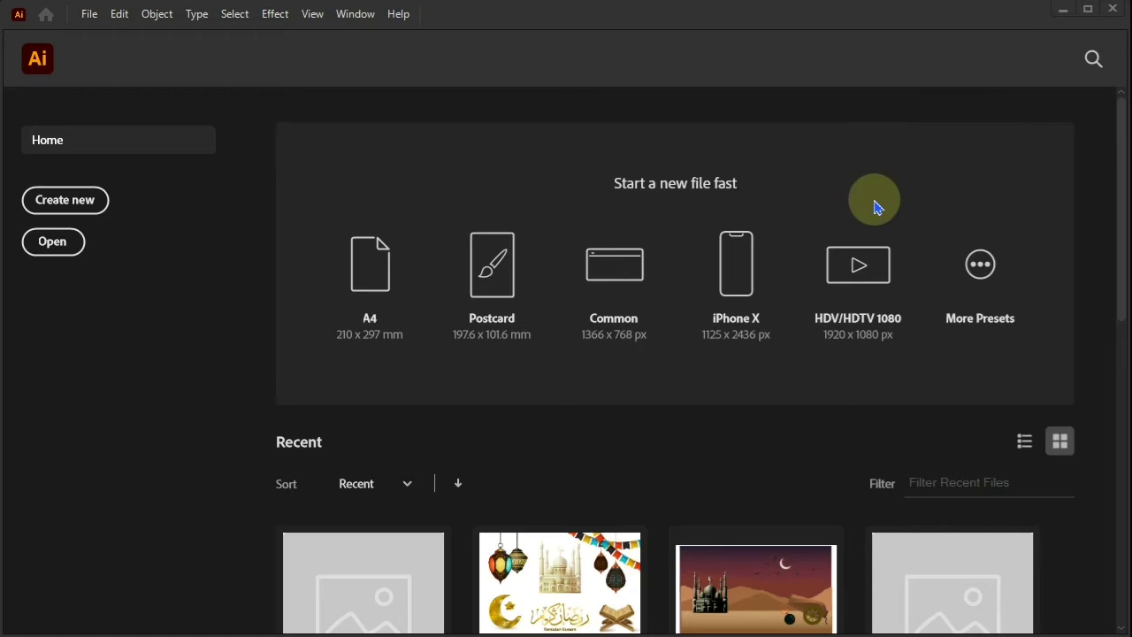
Create a new A4 document and place the bee and dripping-honeycomb images in it.
click(392, 319)
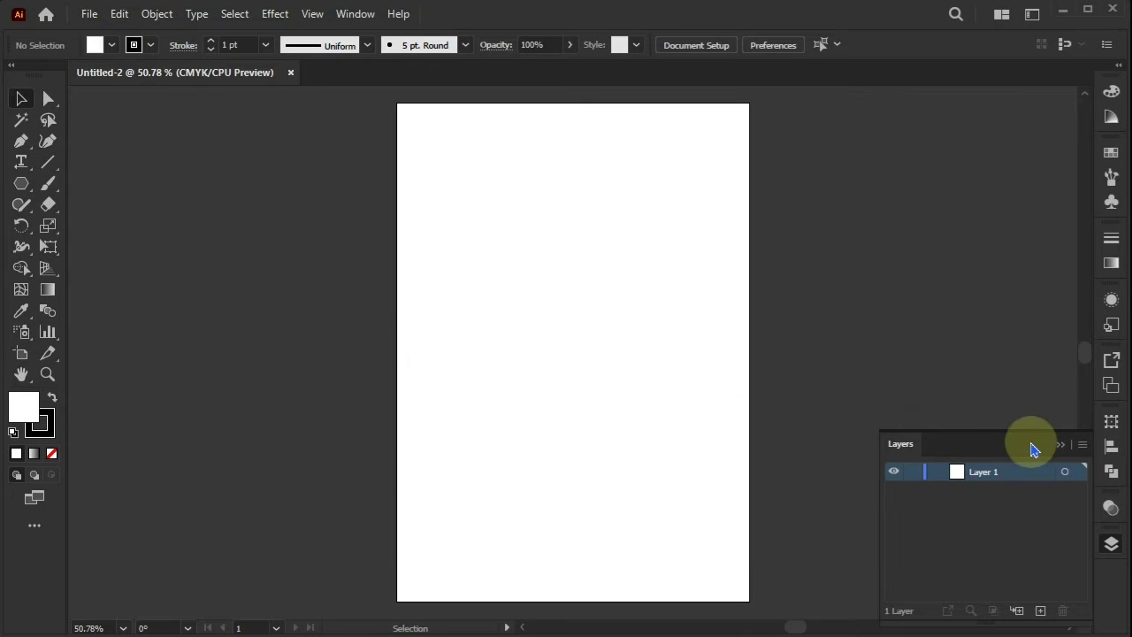
click(1058, 447)
drag(460, 588, 812, 369)
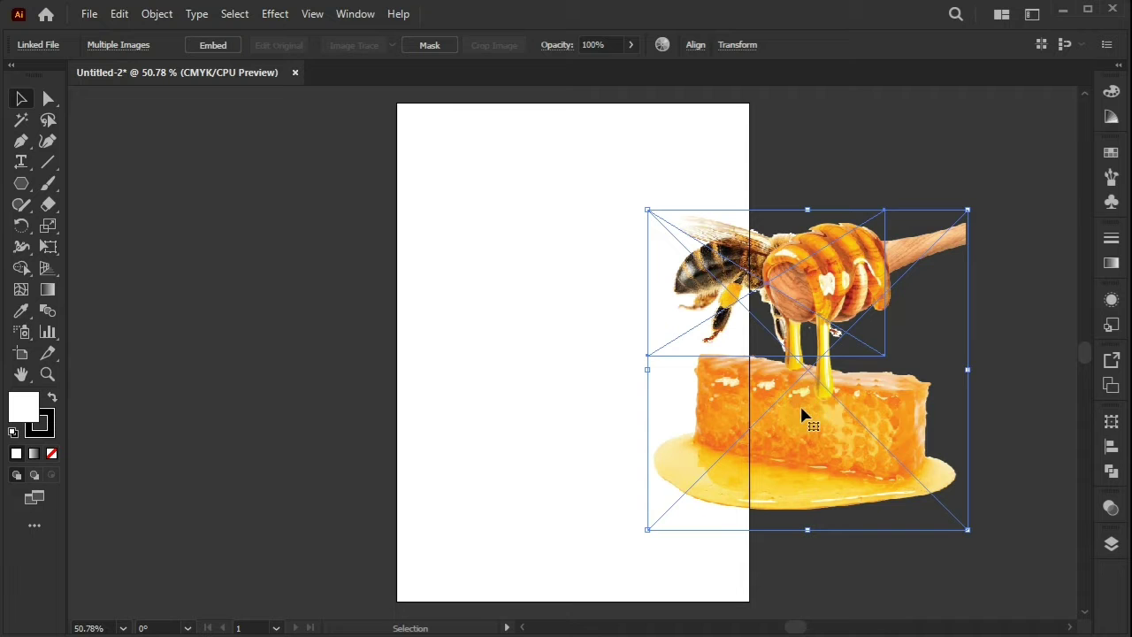
Move both placed images off the artboard to its left and scale them down together to roughly half size.
drag(793, 409, 216, 366)
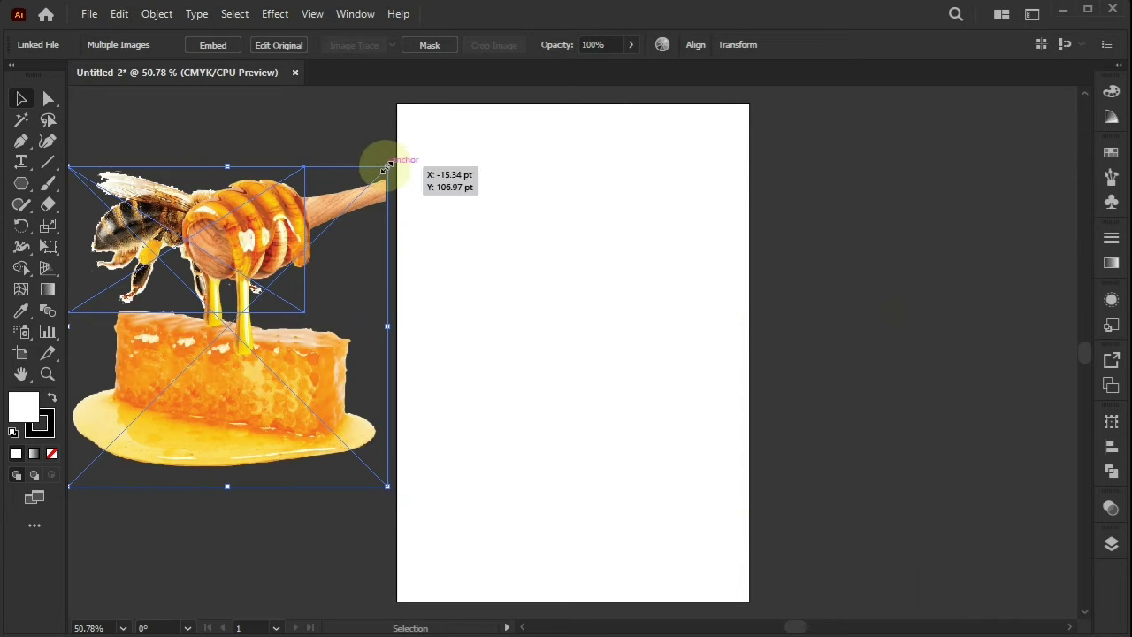
drag(387, 167, 316, 237)
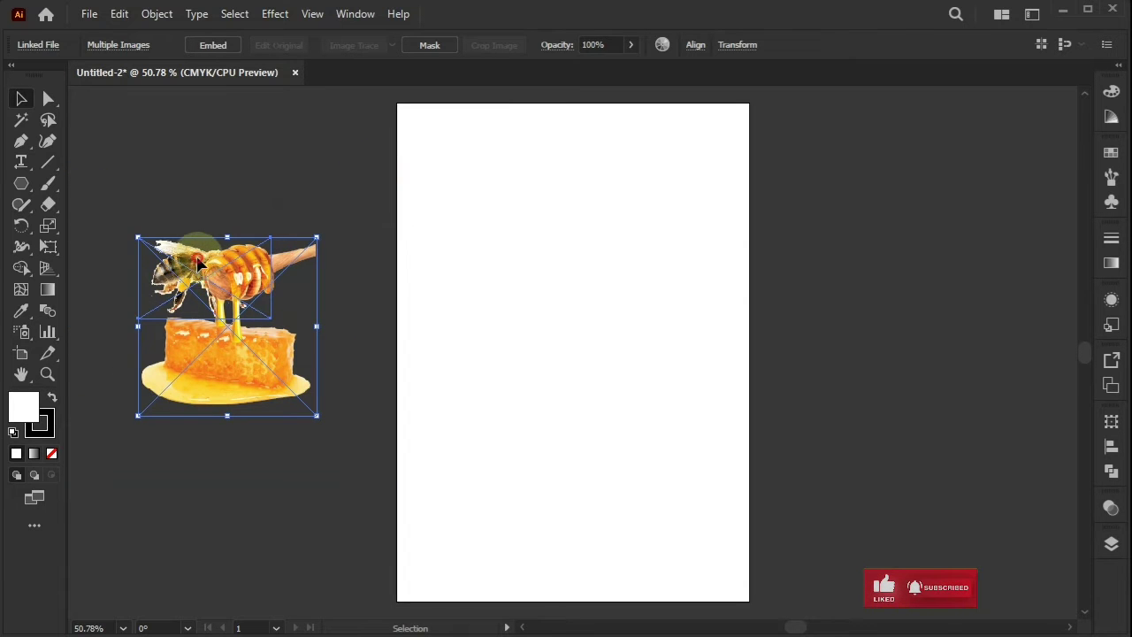
Rotate the bee slightly counterclockwise and shrink it, and place the honeycomb image directly beneath it.
click(215, 220)
drag(190, 254, 204, 422)
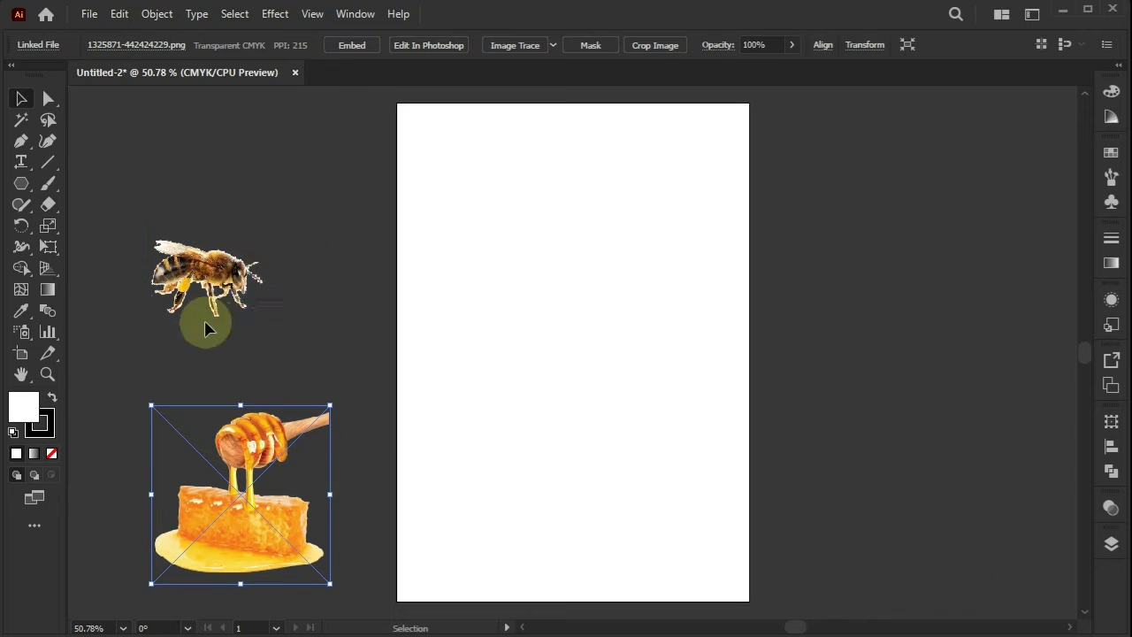
click(270, 264)
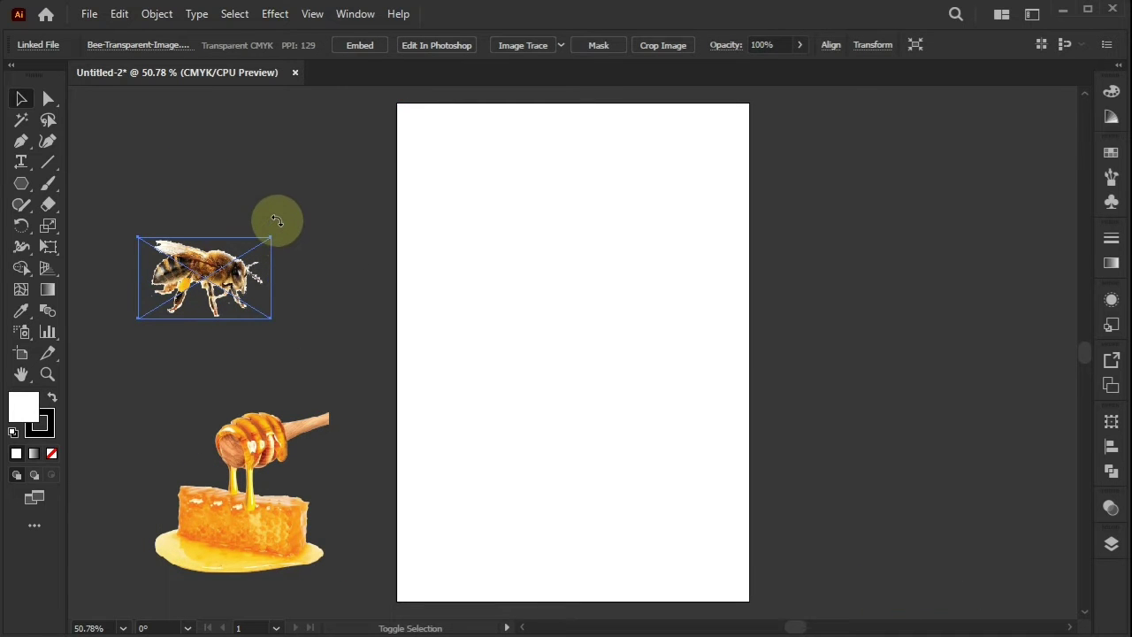
drag(277, 220, 277, 221)
drag(264, 228, 238, 249)
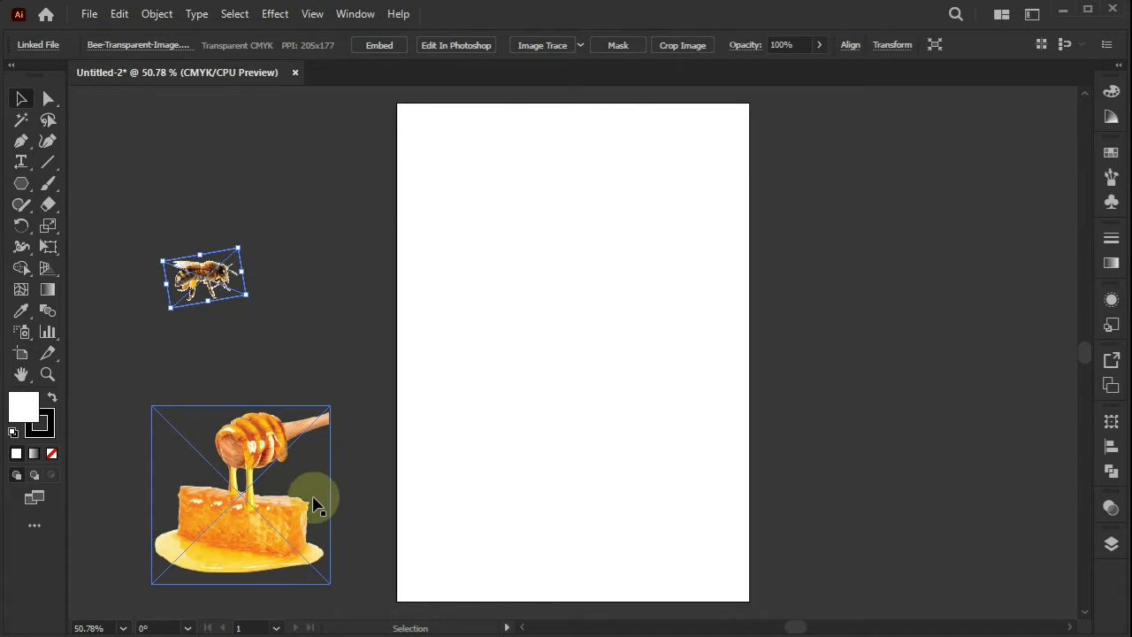
drag(283, 526, 270, 408)
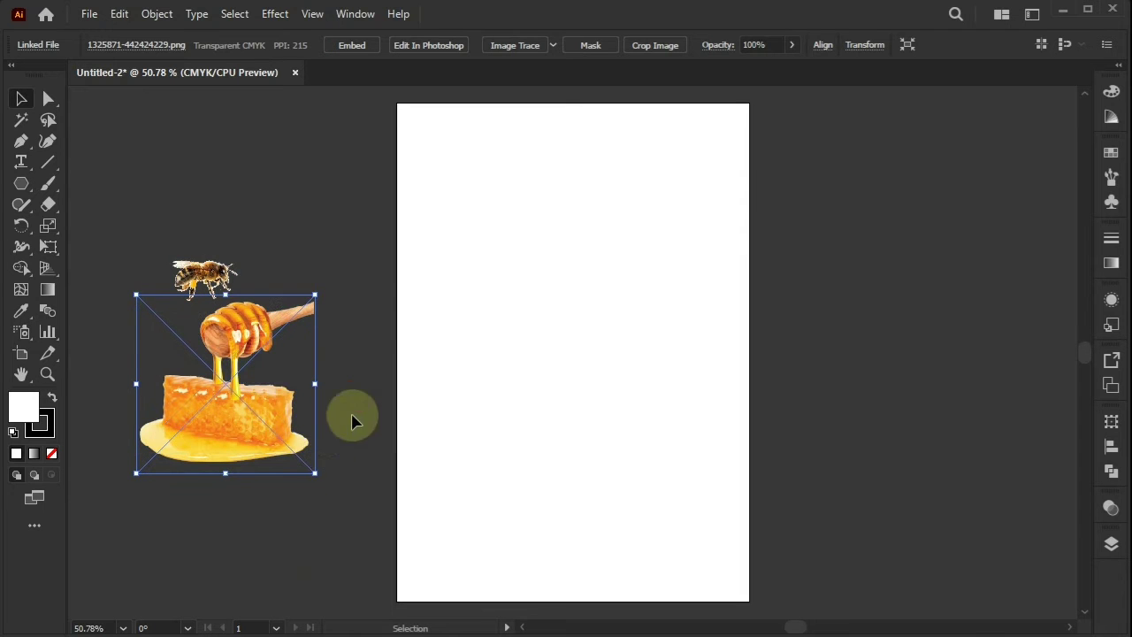
Reflect the bee and honeycomb images together across the vertical axis.
key(ctrl+a)
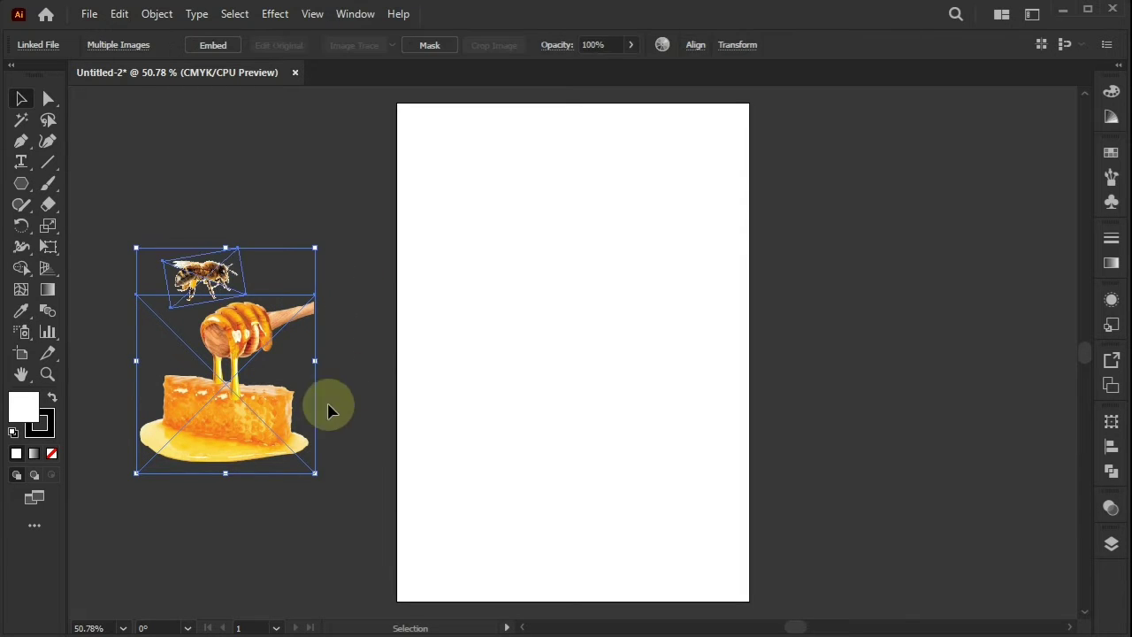
click(351, 386)
drag(320, 258, 189, 393)
right_click(234, 354)
mouse_move(374, 461)
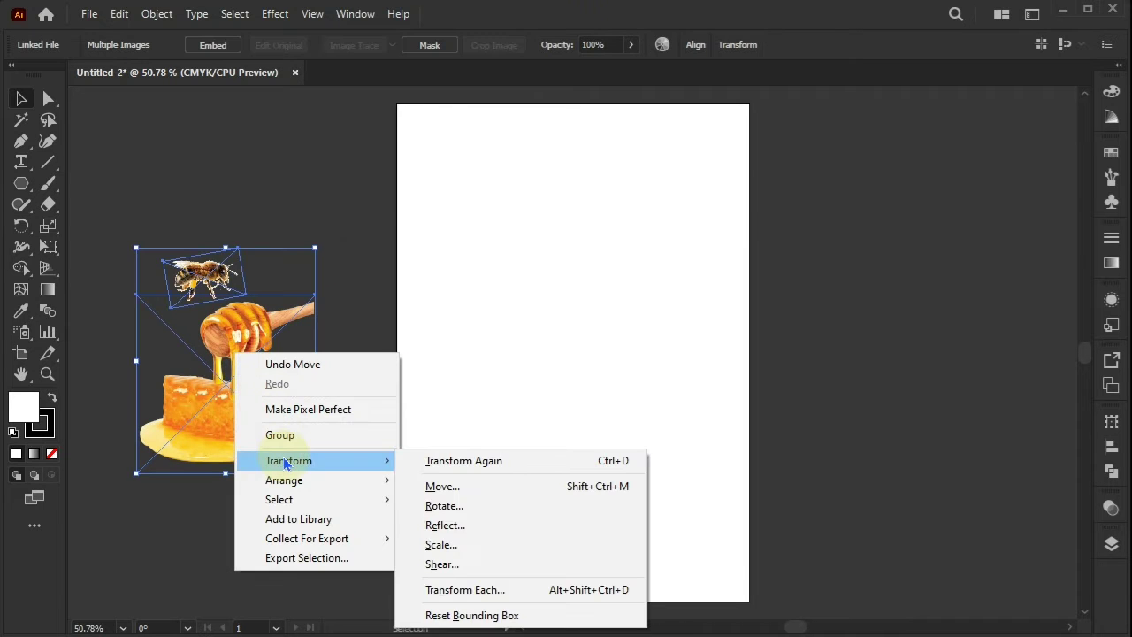
click(453, 527)
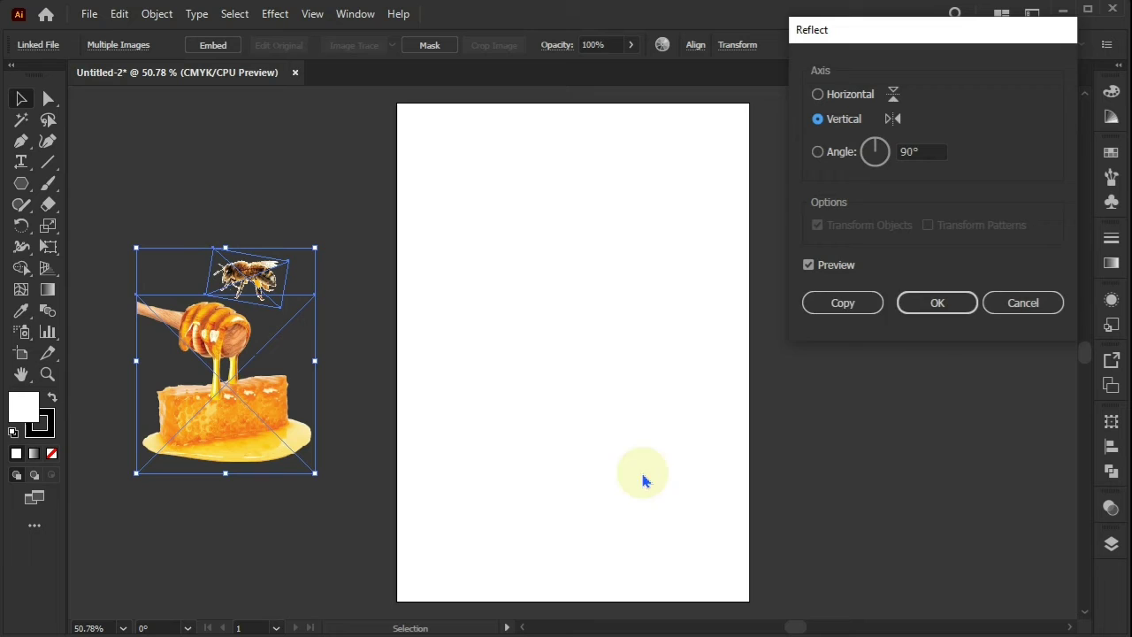
click(925, 303)
click(683, 338)
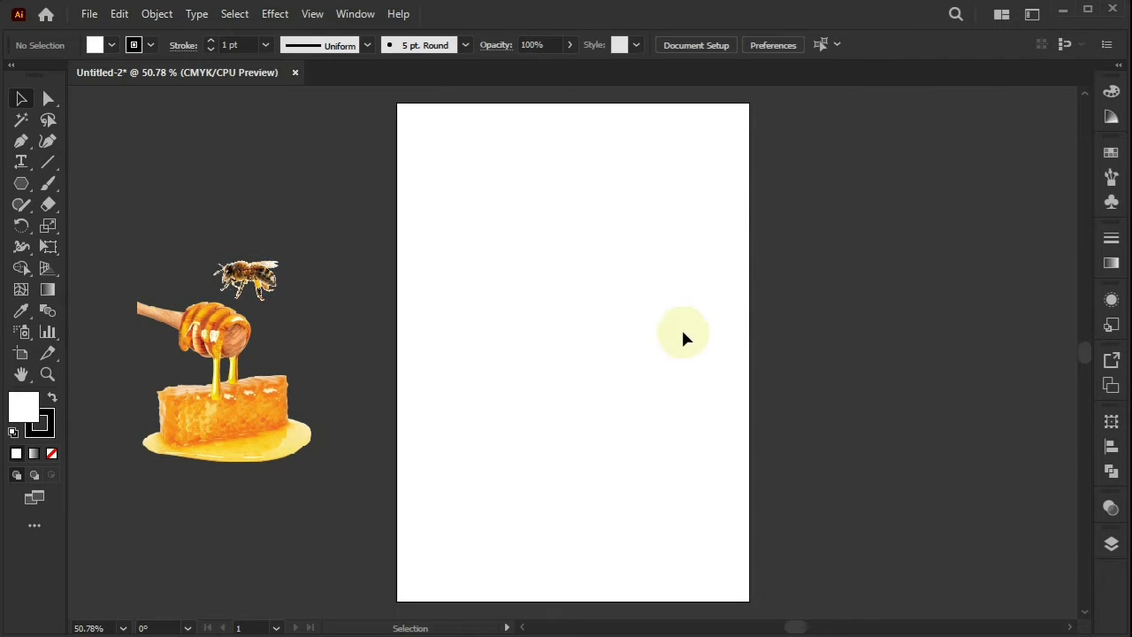
Draw a small hexagon above the bee, beside the artboard's left edge, and set its fill to none.
click(22, 183)
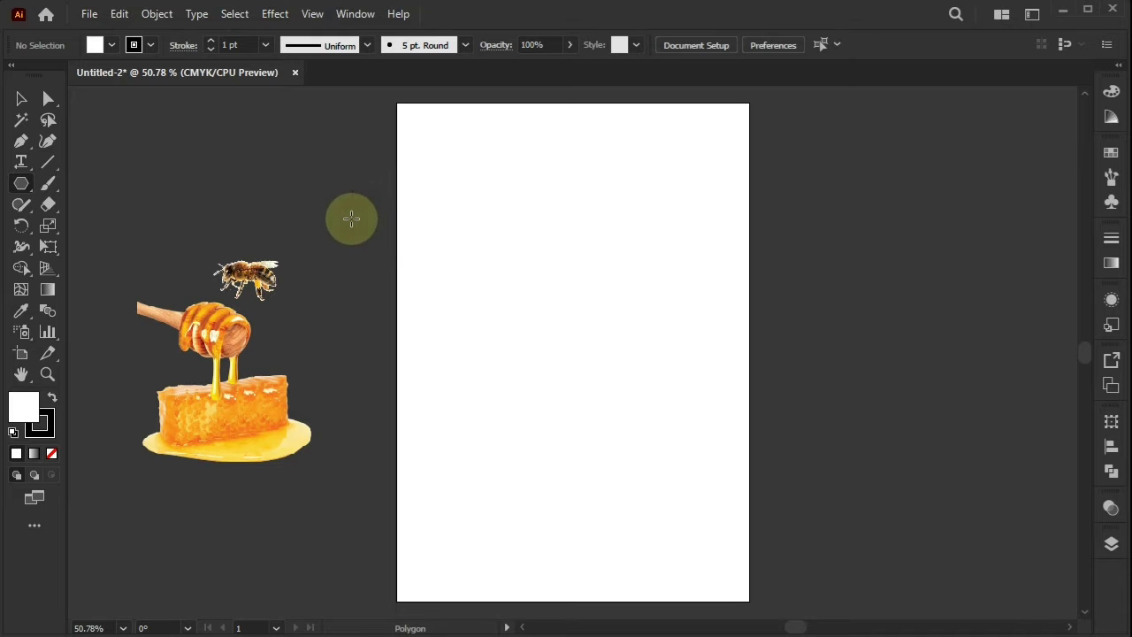
drag(351, 218, 369, 250)
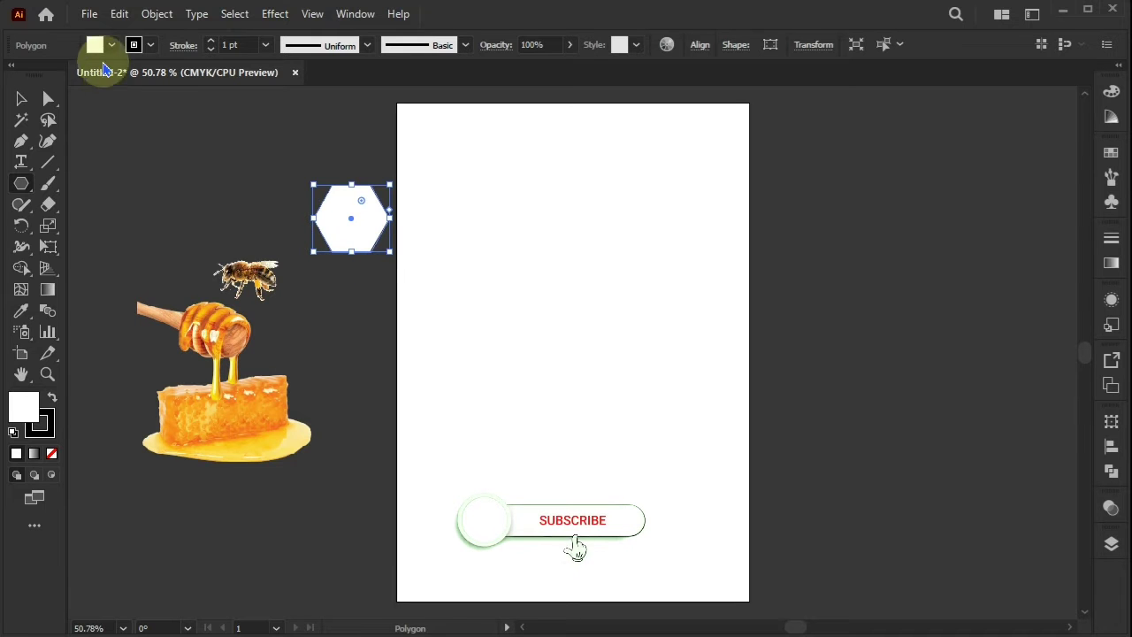
click(94, 46)
click(10, 72)
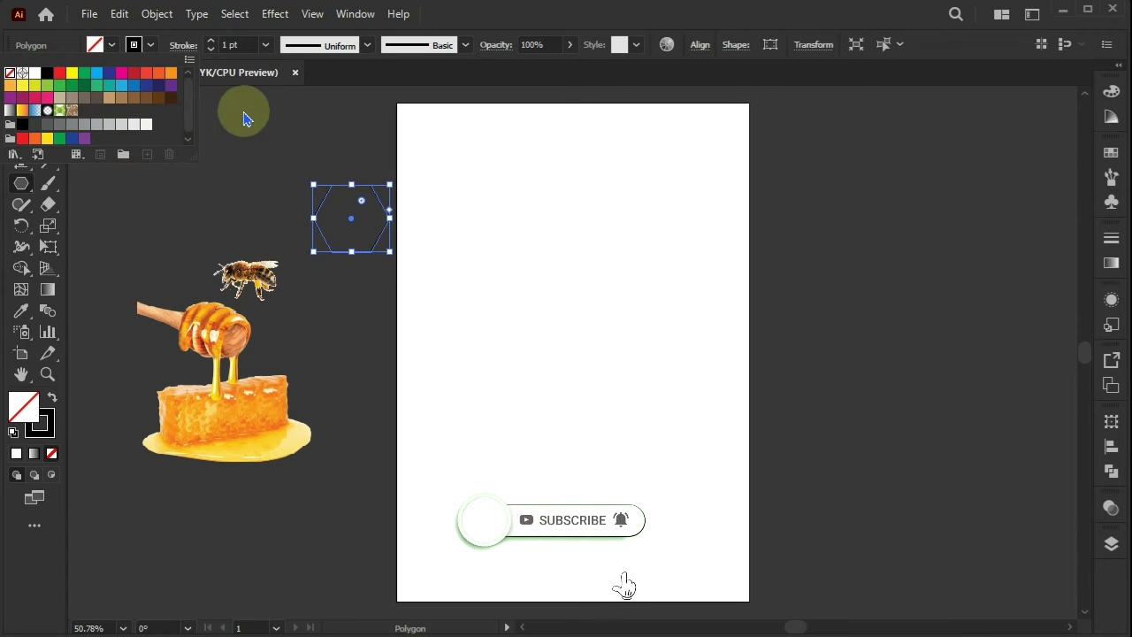
Duplicate the hexagon downward edge to edge to build a vertical column of eight hexagons.
click(21, 99)
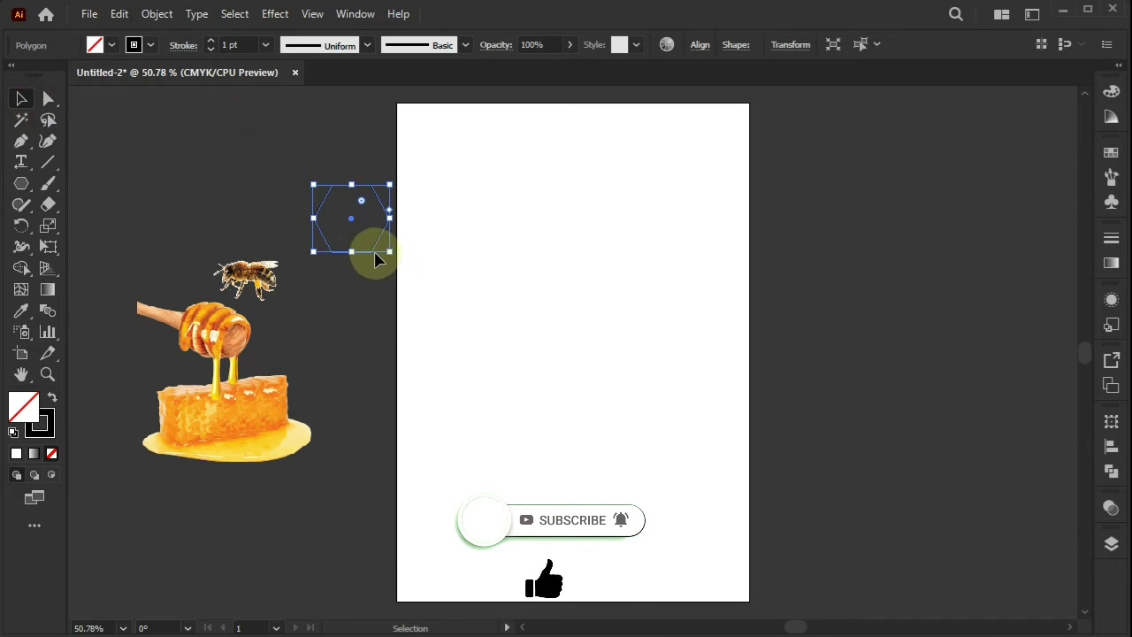
mouse_move(373, 251)
mouse_down()
mouse_move(372, 326)
mouse_move(415, 596)
mouse_move(434, 628)
mouse_up()
scroll(373, 330, up, 5)
scroll(487, 394, down, 4)
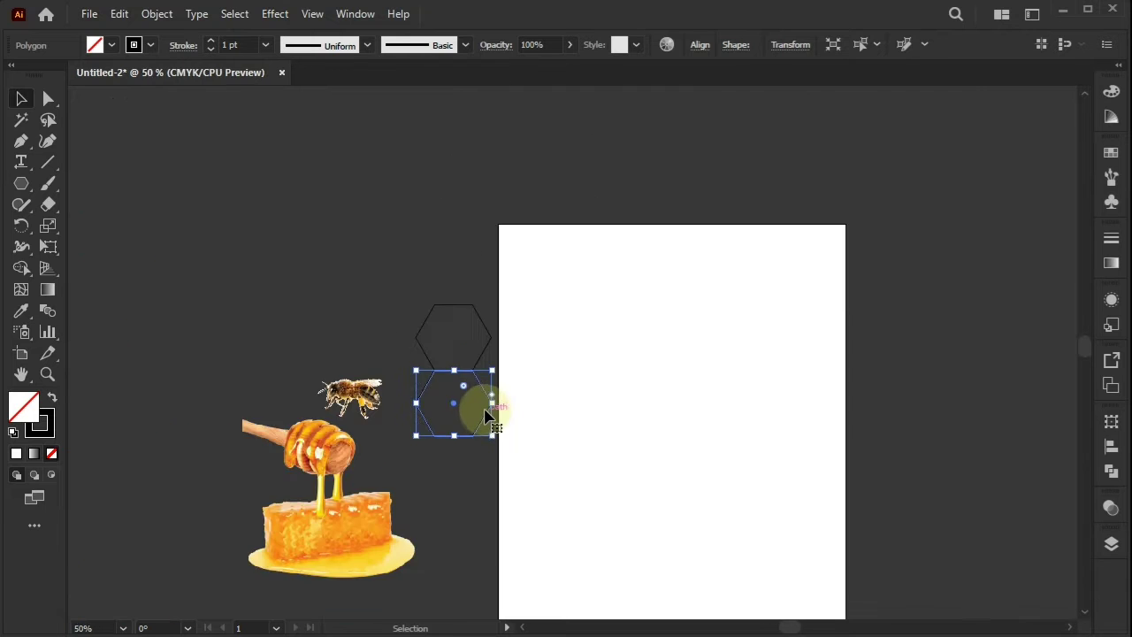
key(ctrl+0)
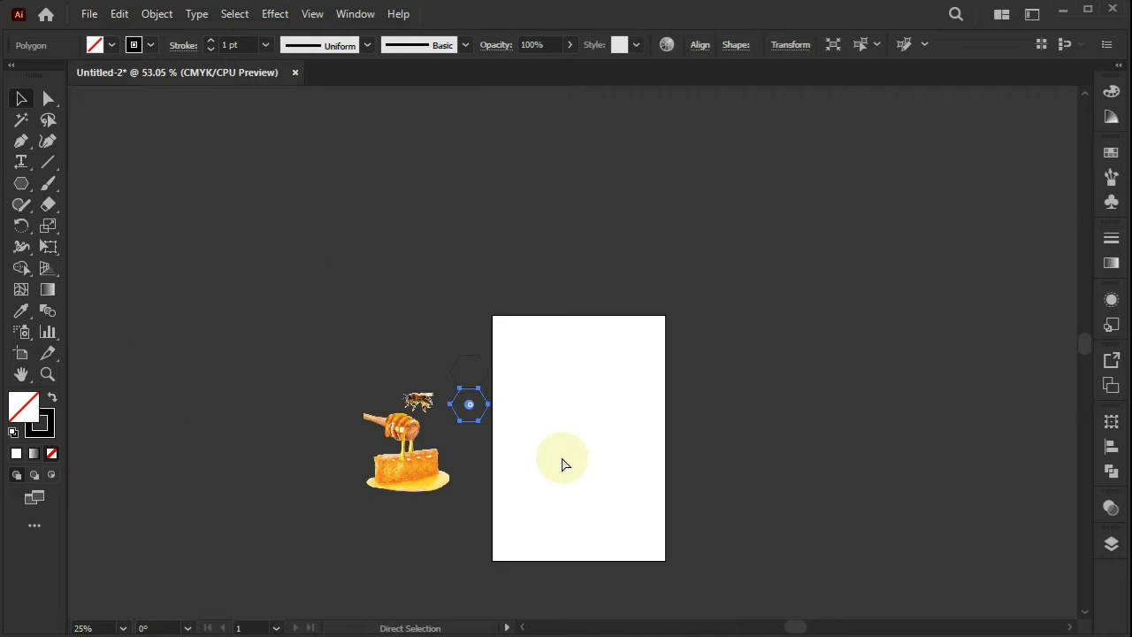
click(369, 372)
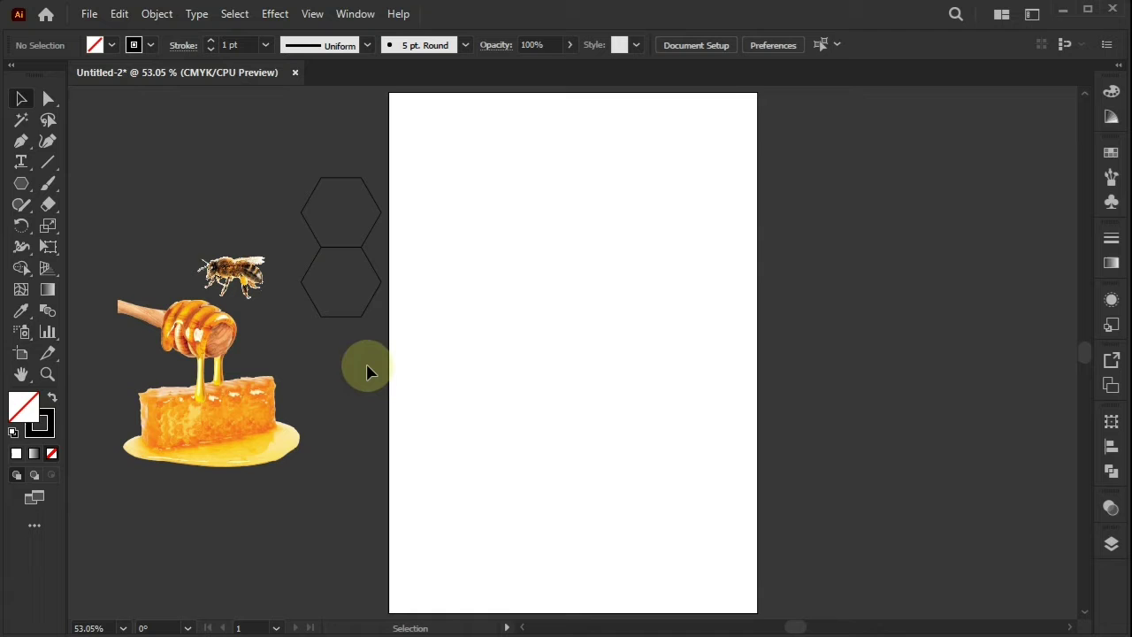
click(369, 313)
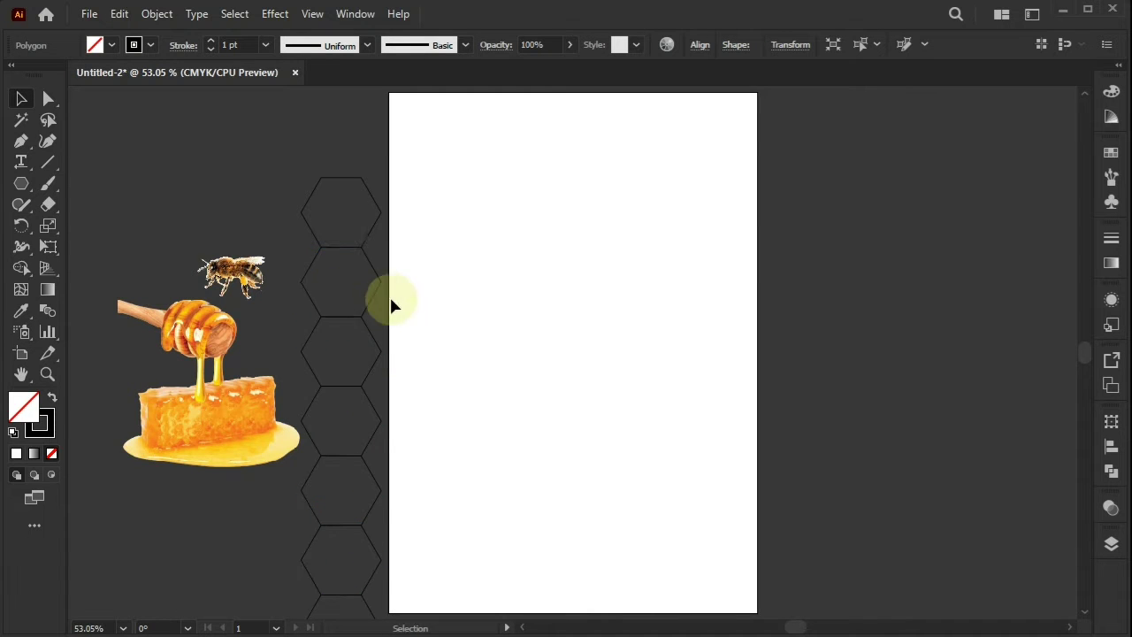
Move the hexagon column onto the artboard's left edge, with its first hexagon flush with the artboard's upper edge.
drag(312, 203, 383, 583)
key(ctrl+a)
scroll(406, 575, down, 4)
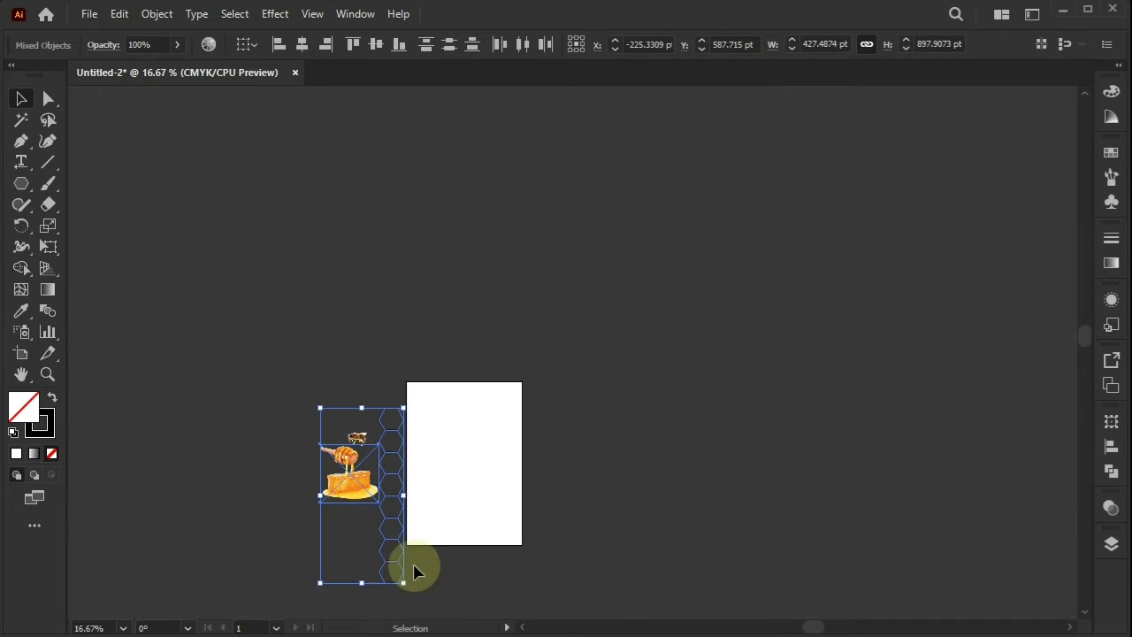
click(422, 490)
drag(398, 392, 391, 593)
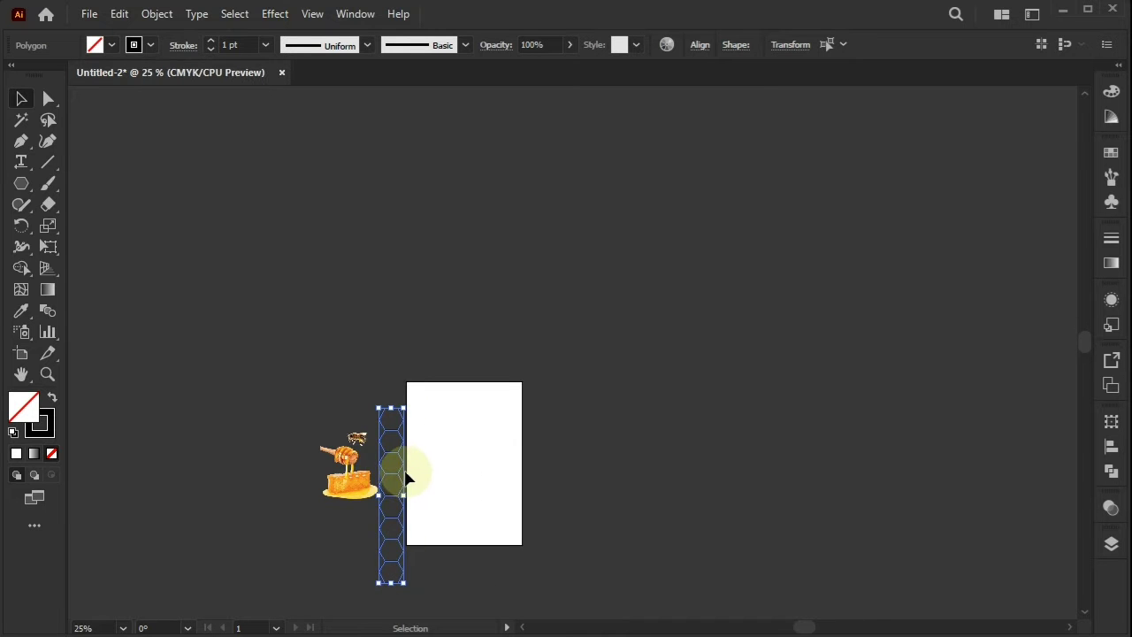
scroll(406, 478, up, 3)
drag(372, 309, 463, 203)
scroll(591, 305, down, 2)
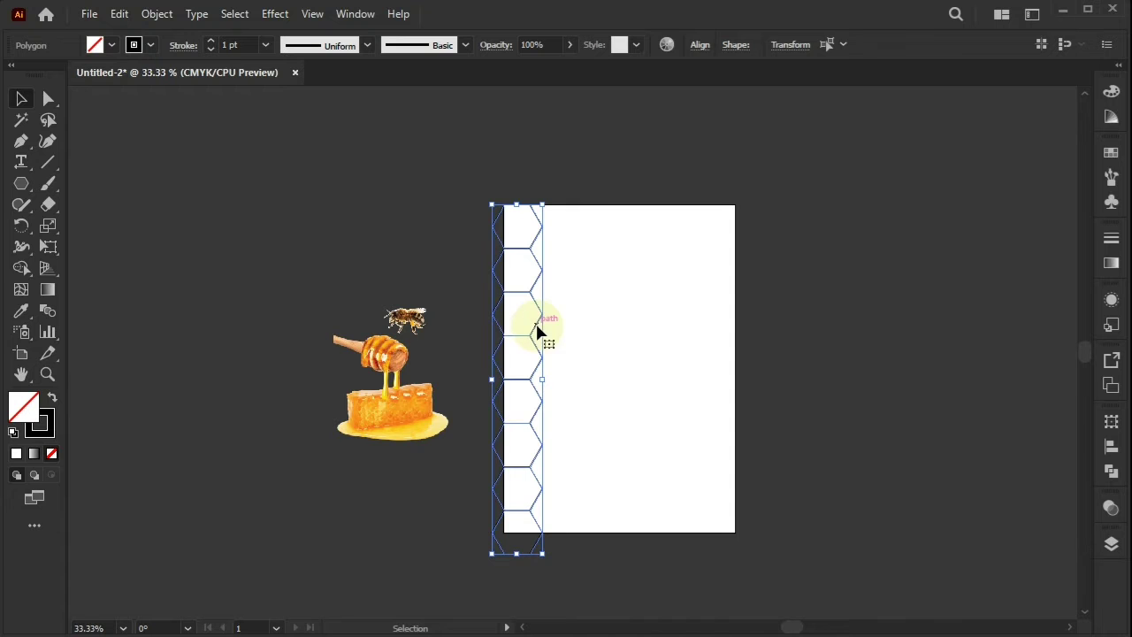
Duplicate the column to its right, offset half a hexagon upward, and nudge the copy until the neighbouring edges coincide.
drag(535, 333, 572, 303)
scroll(572, 303, up, 5)
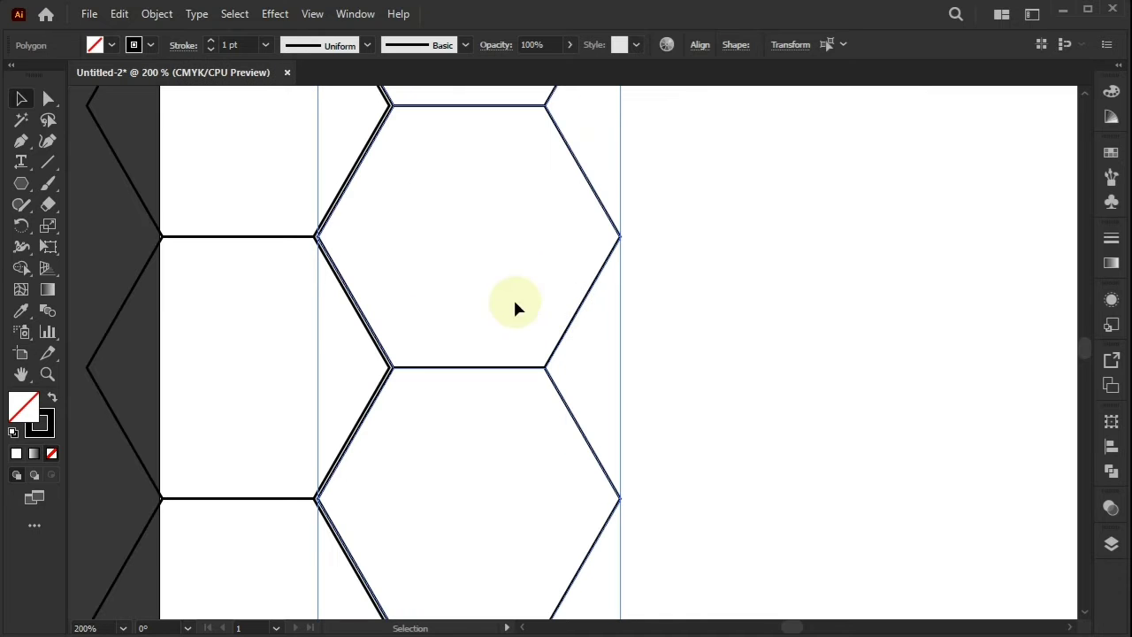
key(Left)
key(Left)
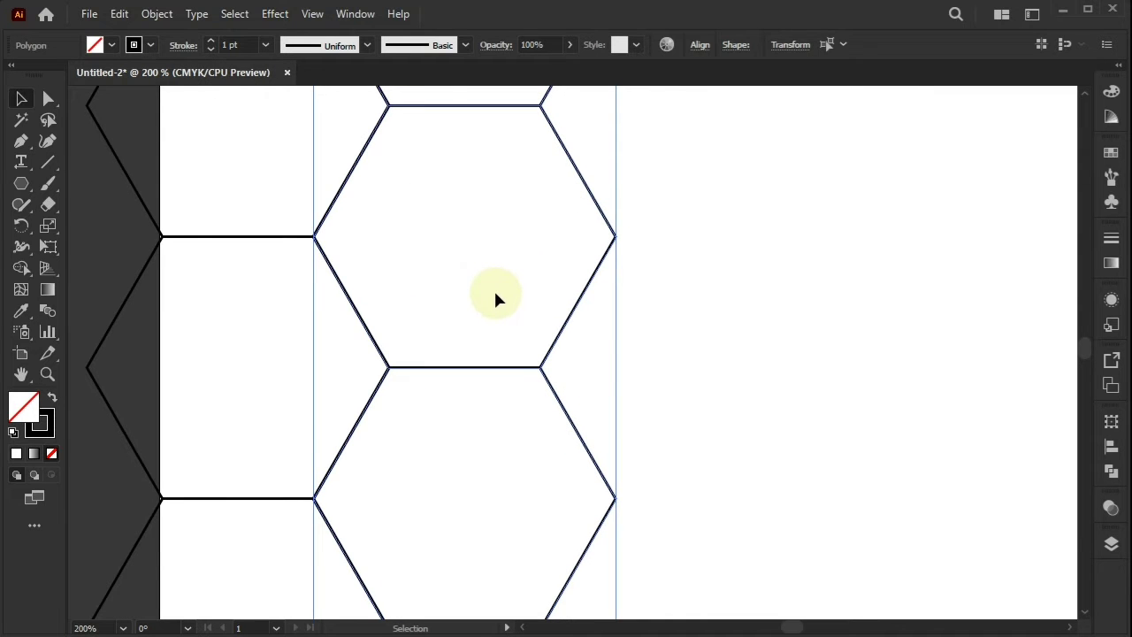
scroll(691, 240, down, 4)
key(a)
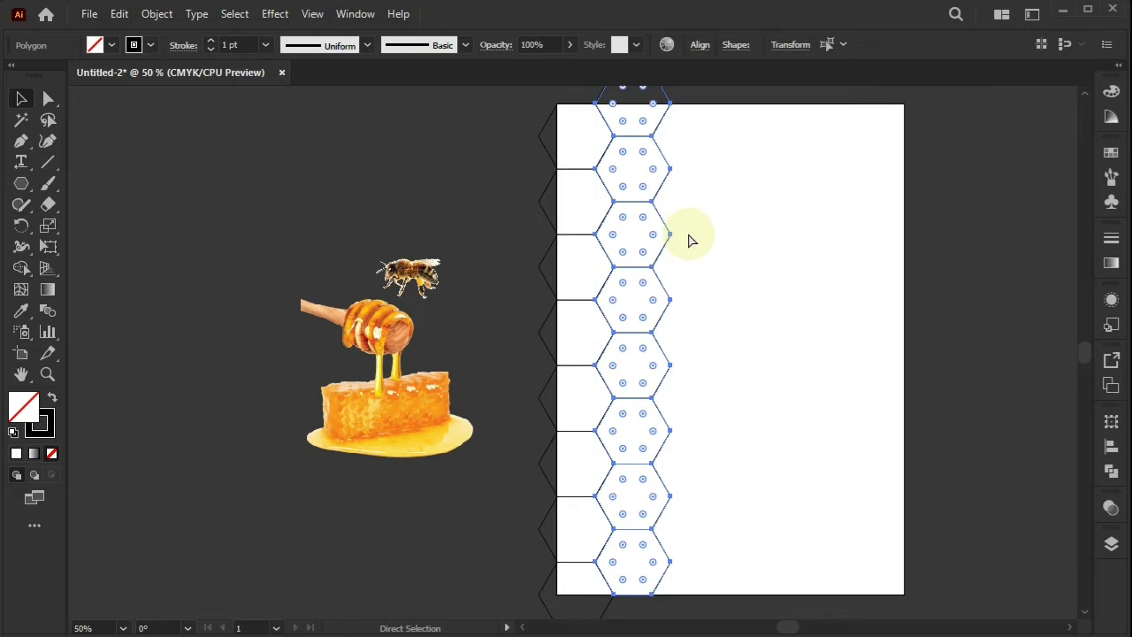
key(v)
scroll(687, 234, up, 4)
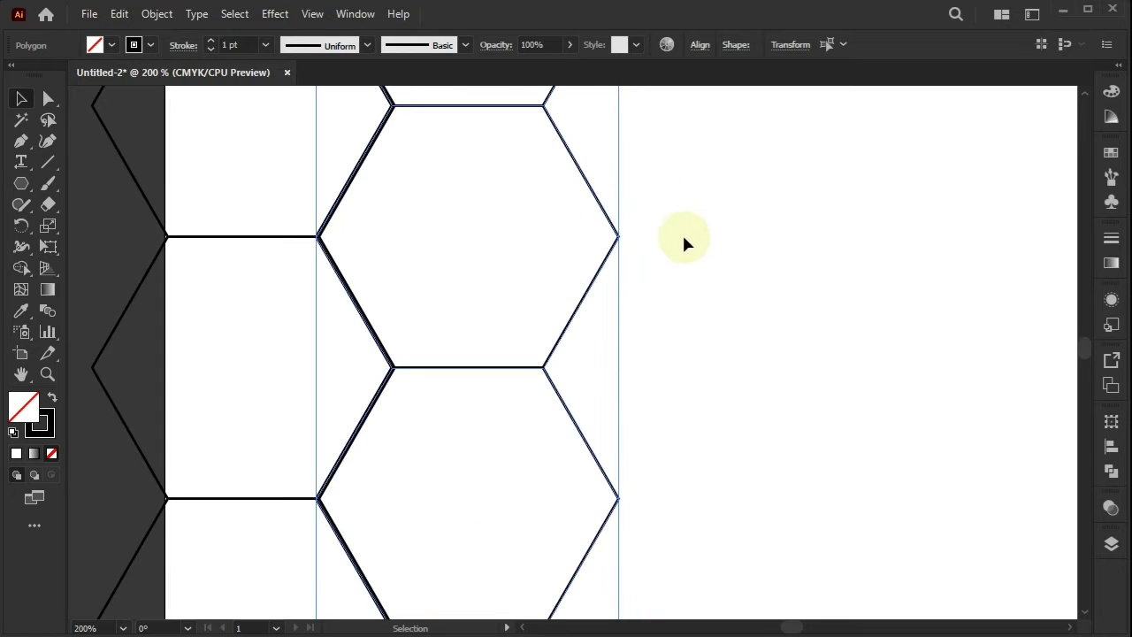
key(Right)
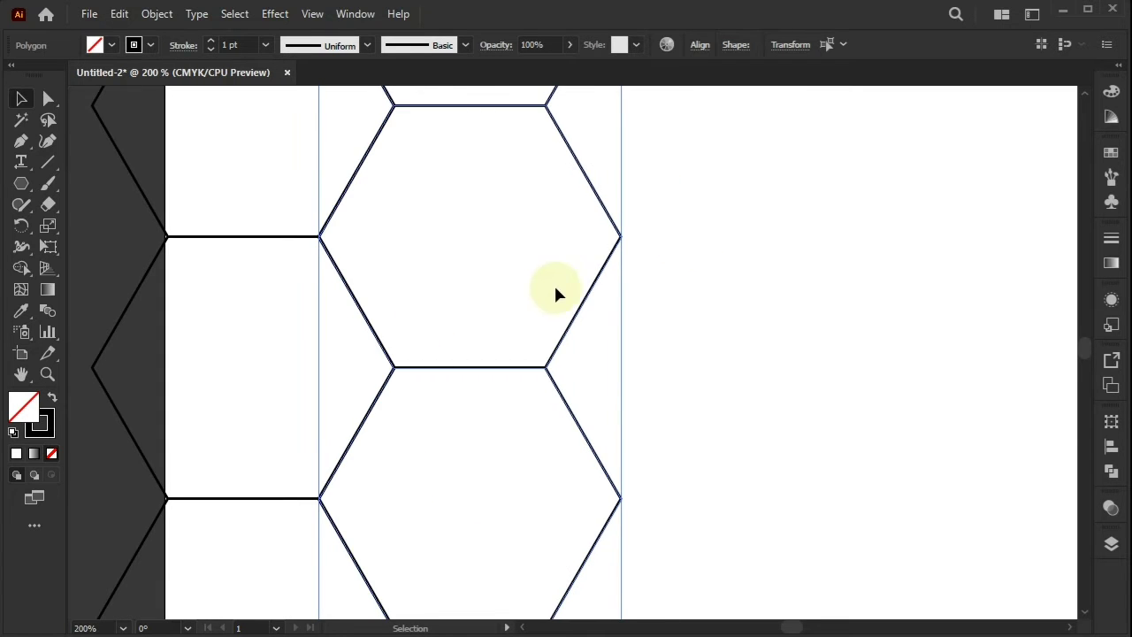
scroll(575, 313, down, 4)
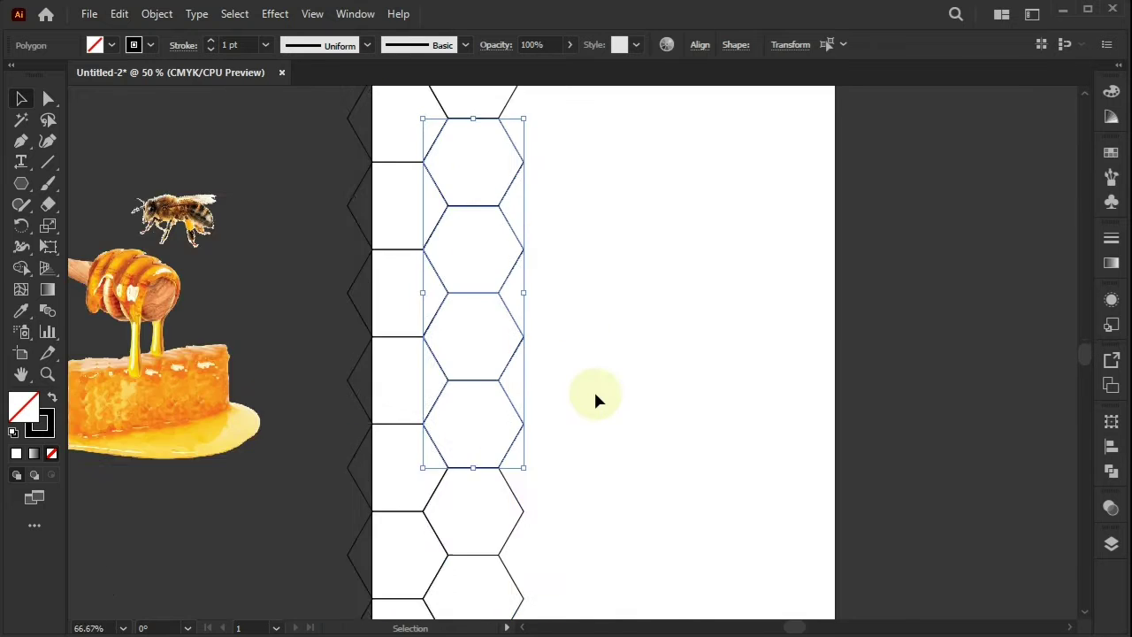
Select both interlocking hexagon columns and group them.
scroll(594, 389, down, 3)
scroll(587, 352, up, 1)
drag(606, 157, 541, 385)
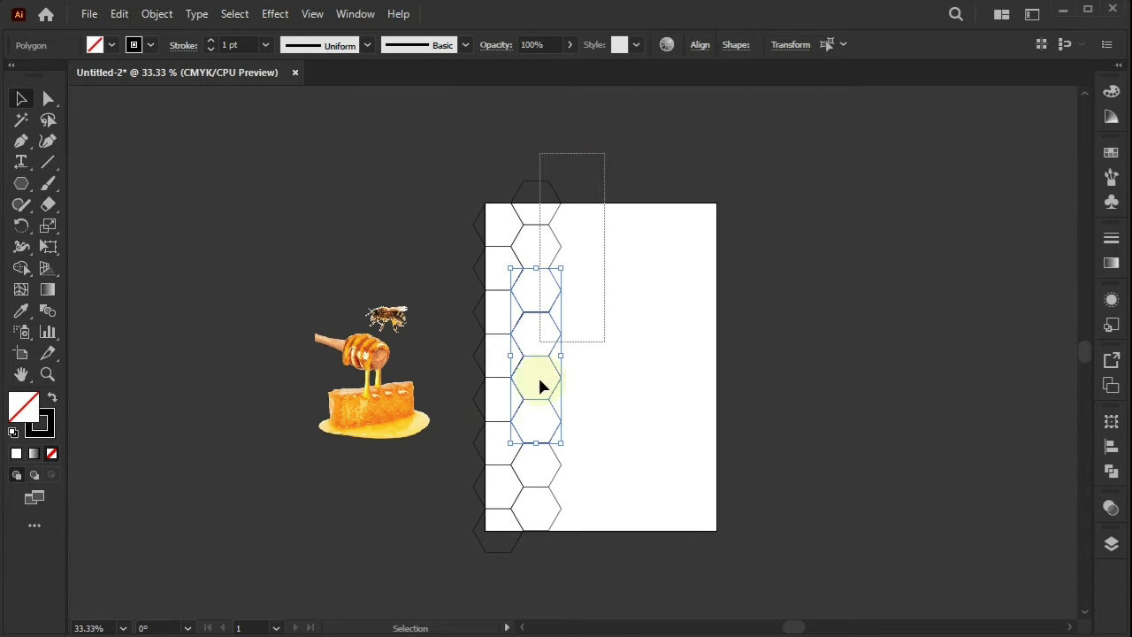
drag(483, 548, 498, 536)
right_click(515, 453)
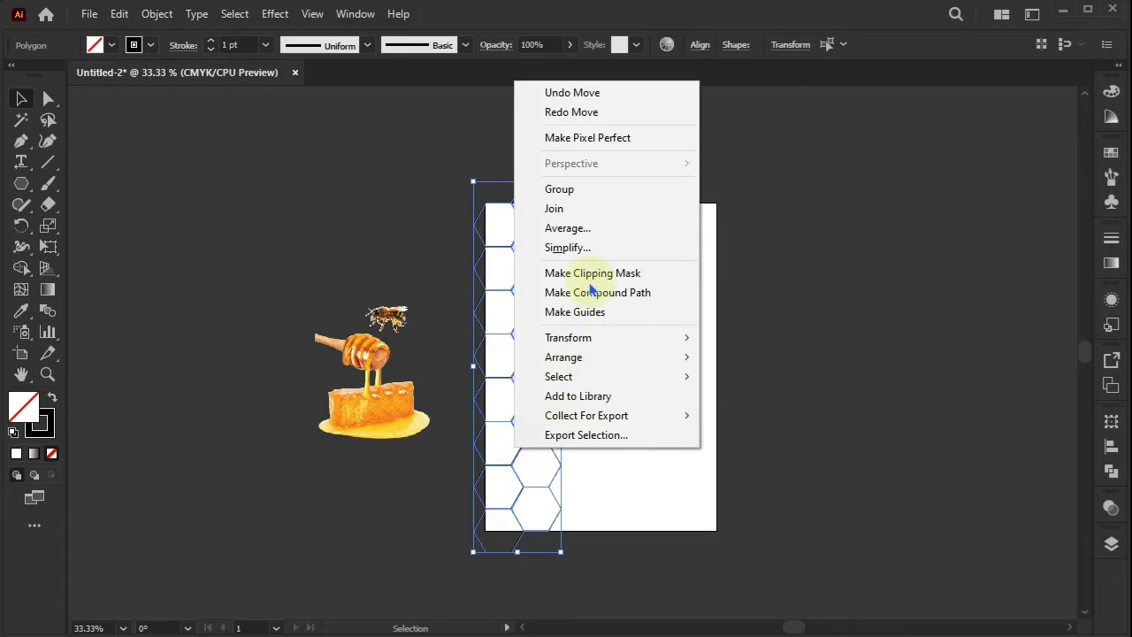
click(567, 192)
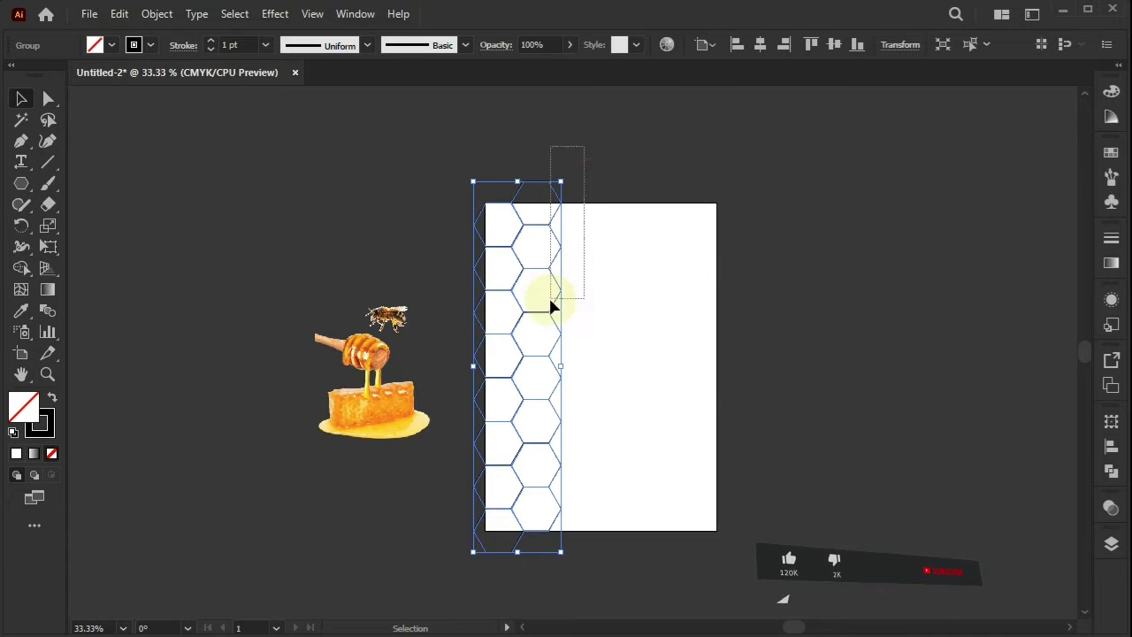
Duplicate the two-column group to its right and nudge the copy until its edges interlock with the original.
drag(555, 296, 634, 305)
scroll(627, 354, up, 4)
key(Right)
key(Right)
key(Right)
key(Right)
key(Right)
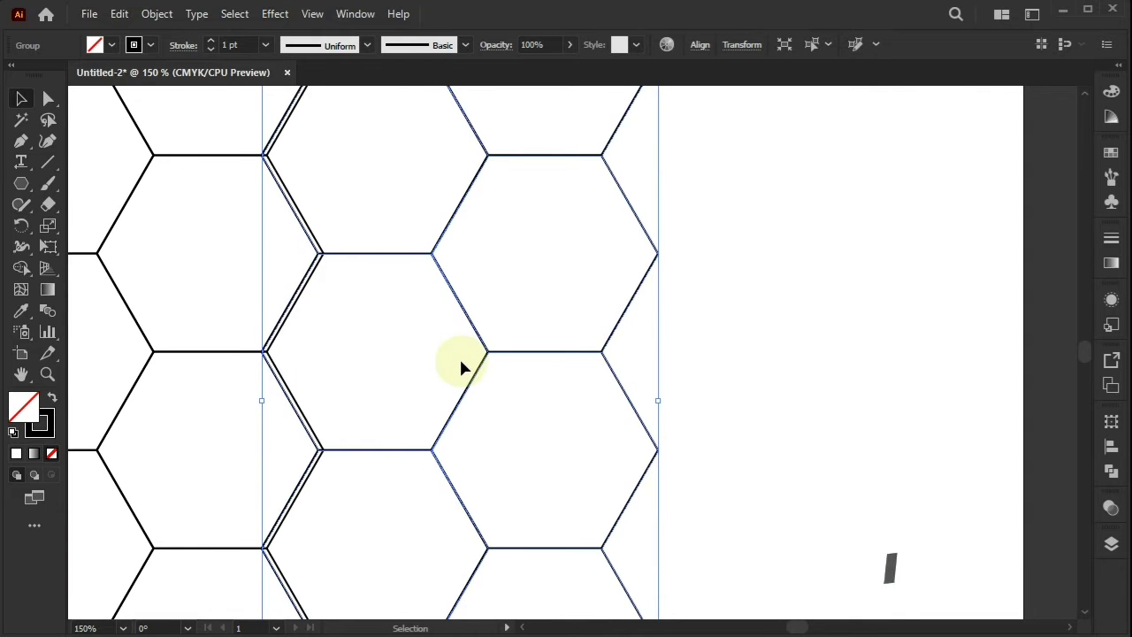
scroll(575, 349, down, 4)
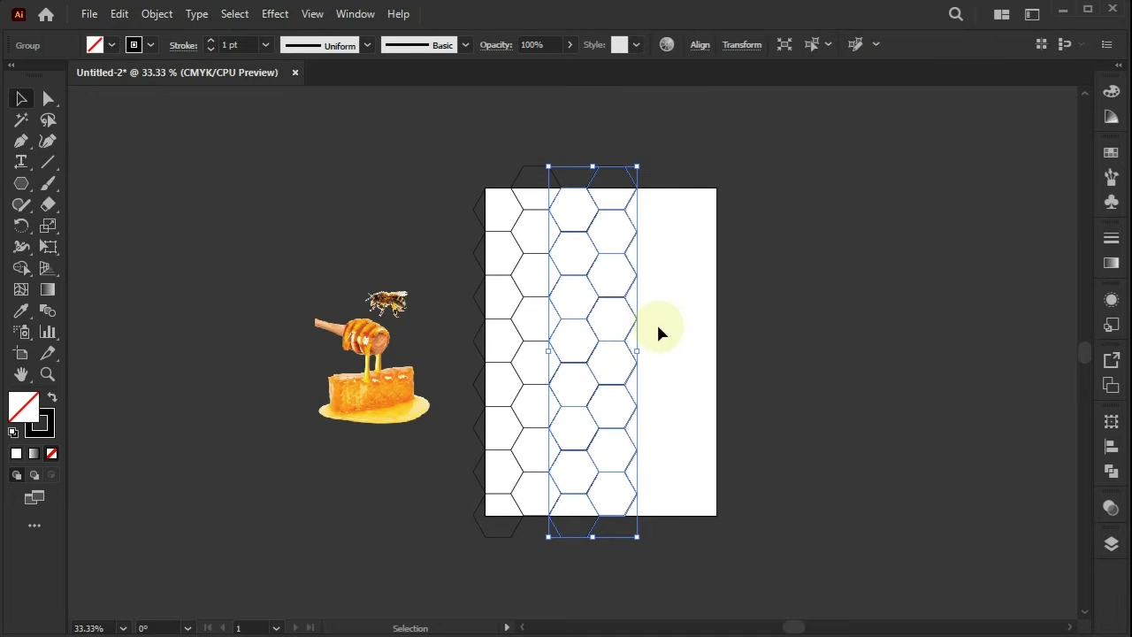
click(763, 355)
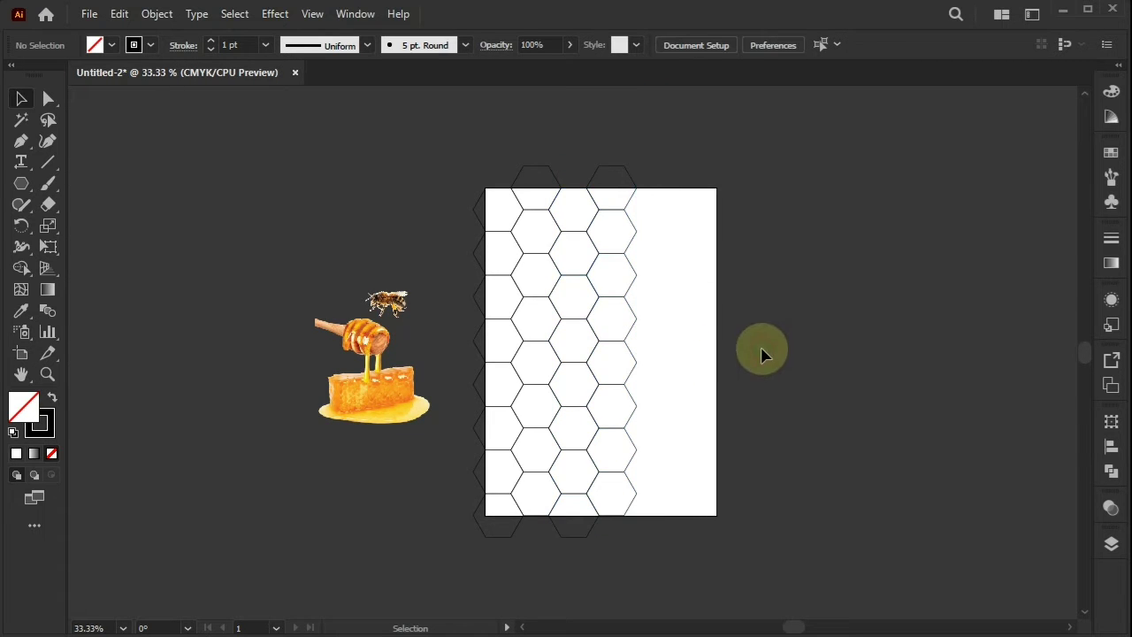
Group all the hexagon columns on the artboard and place a duplicate of the whole pattern beyond the artboard's right edge.
click(556, 459)
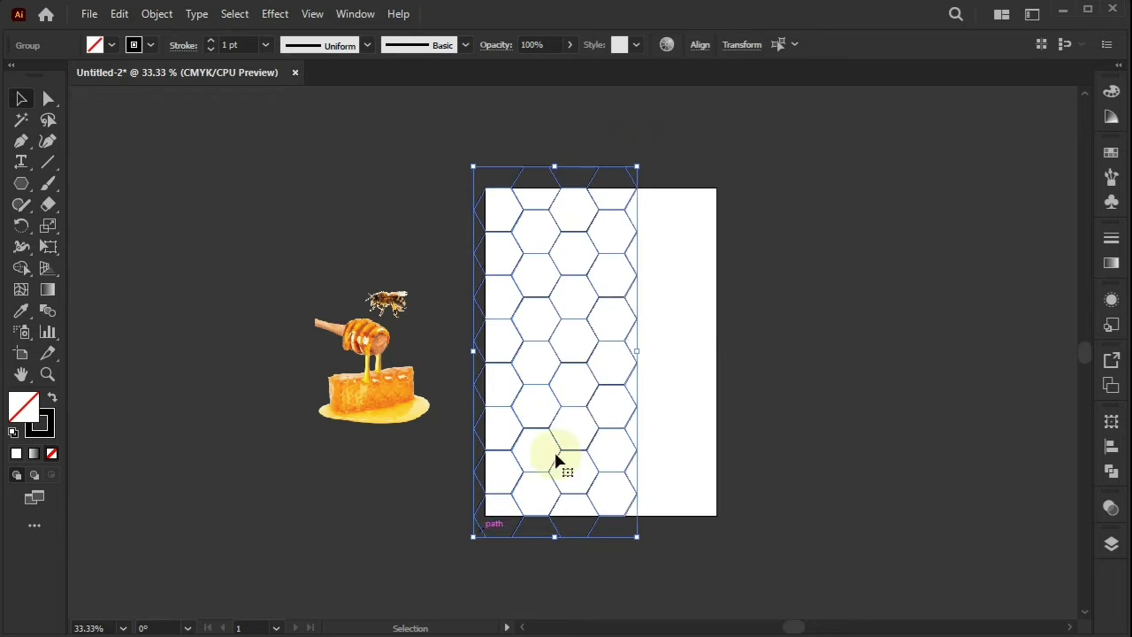
right_click(582, 381)
click(636, 219)
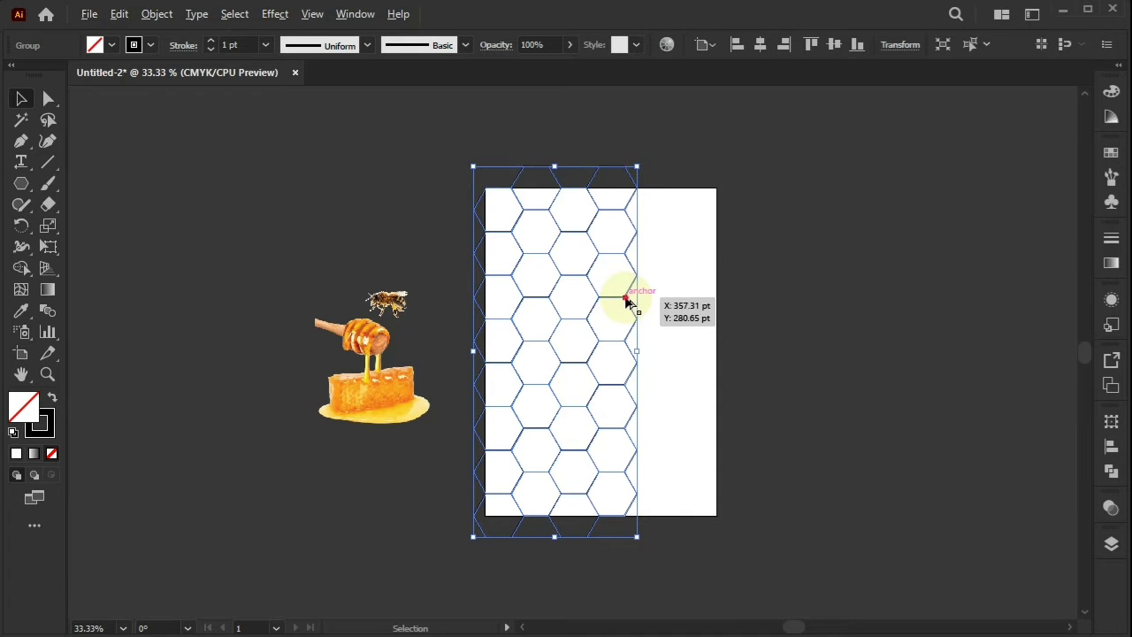
drag(625, 302, 861, 297)
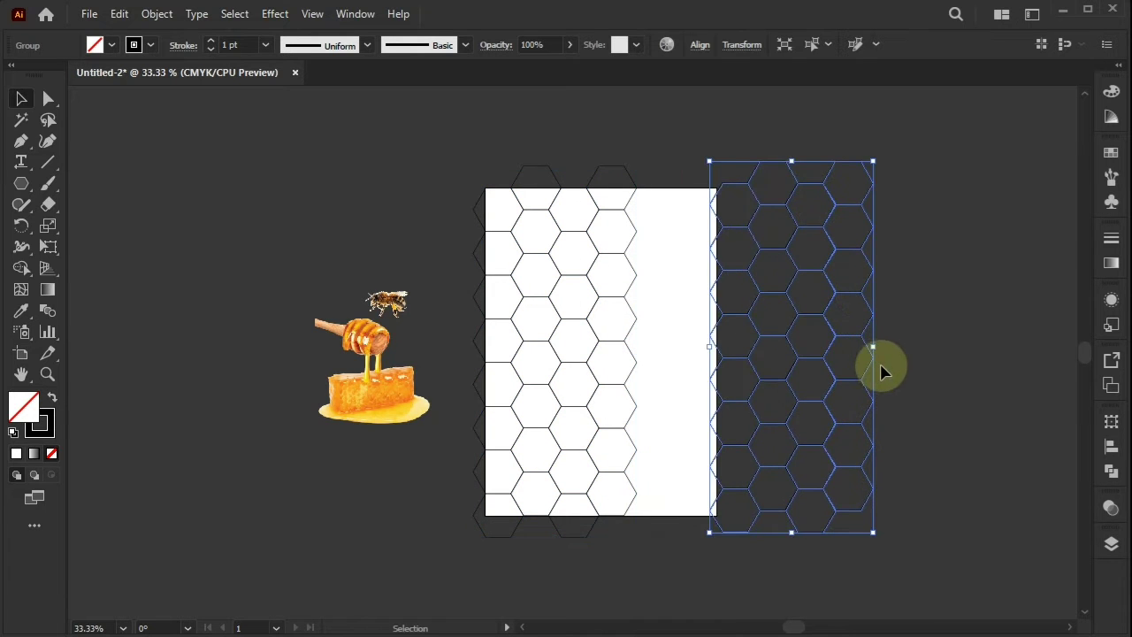
drag(870, 376, 897, 374)
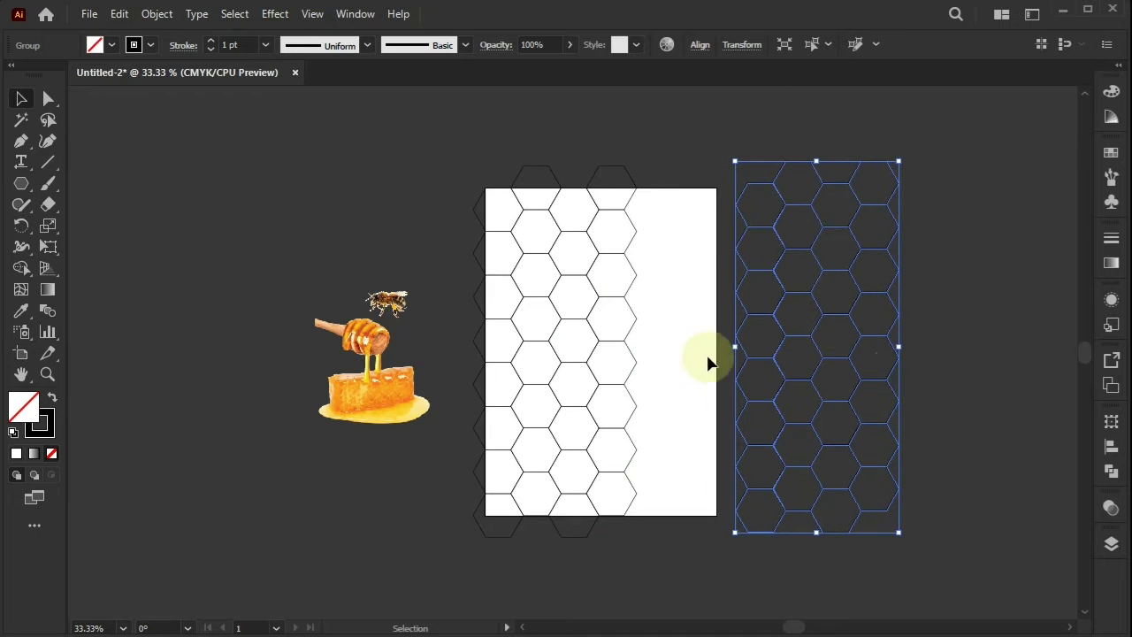
Enlarge the bee and honeycomb images together and move them onto the artboard over the hexagon pattern.
drag(438, 260, 315, 437)
drag(363, 386, 322, 354)
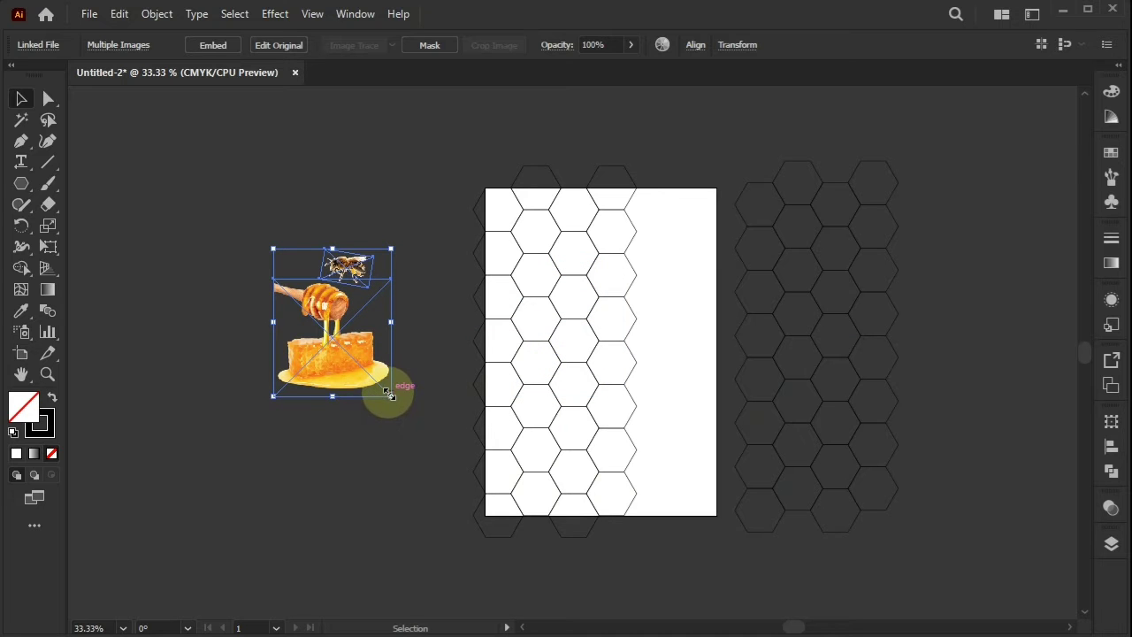
drag(390, 394, 413, 423)
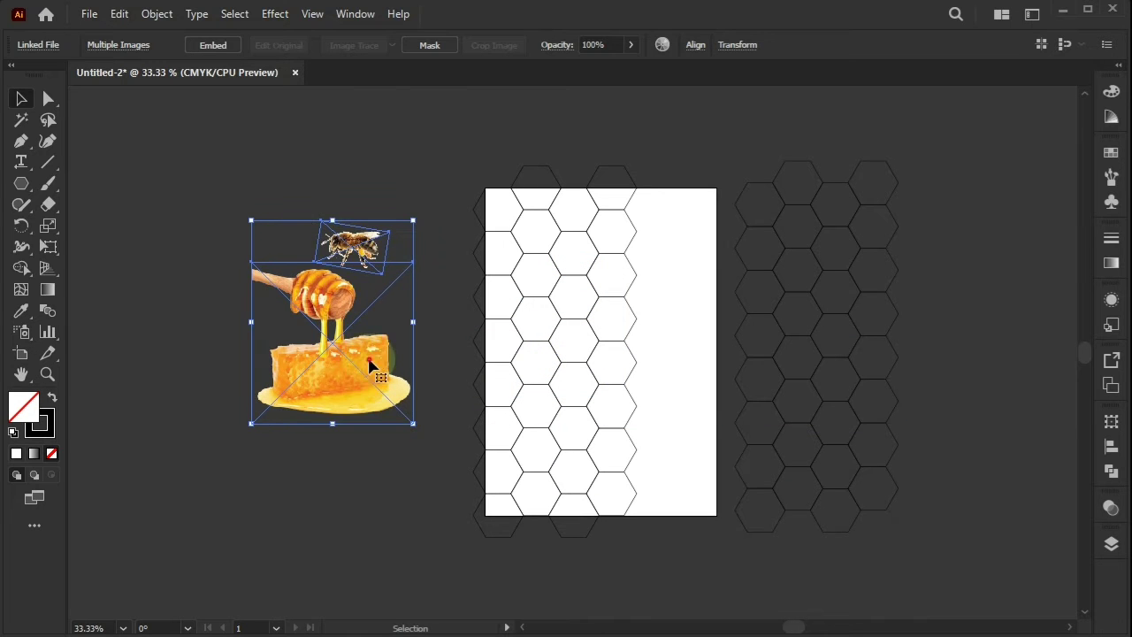
drag(370, 366, 602, 379)
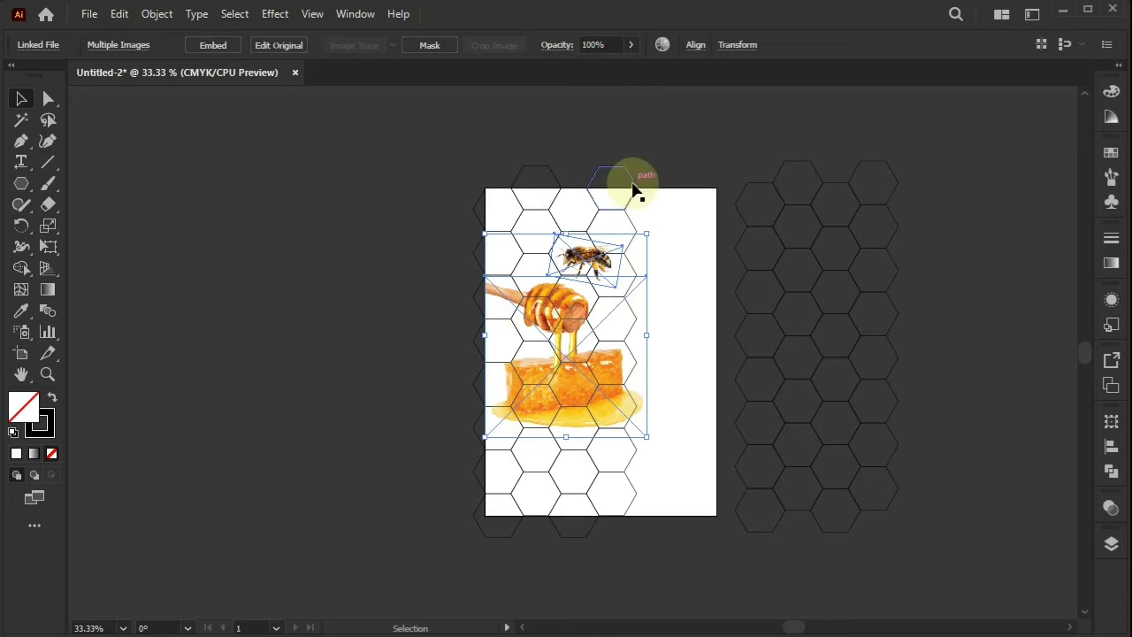
Move the original hexagon pattern together with the bee and honeycomb images off the artboard to its left.
click(501, 536)
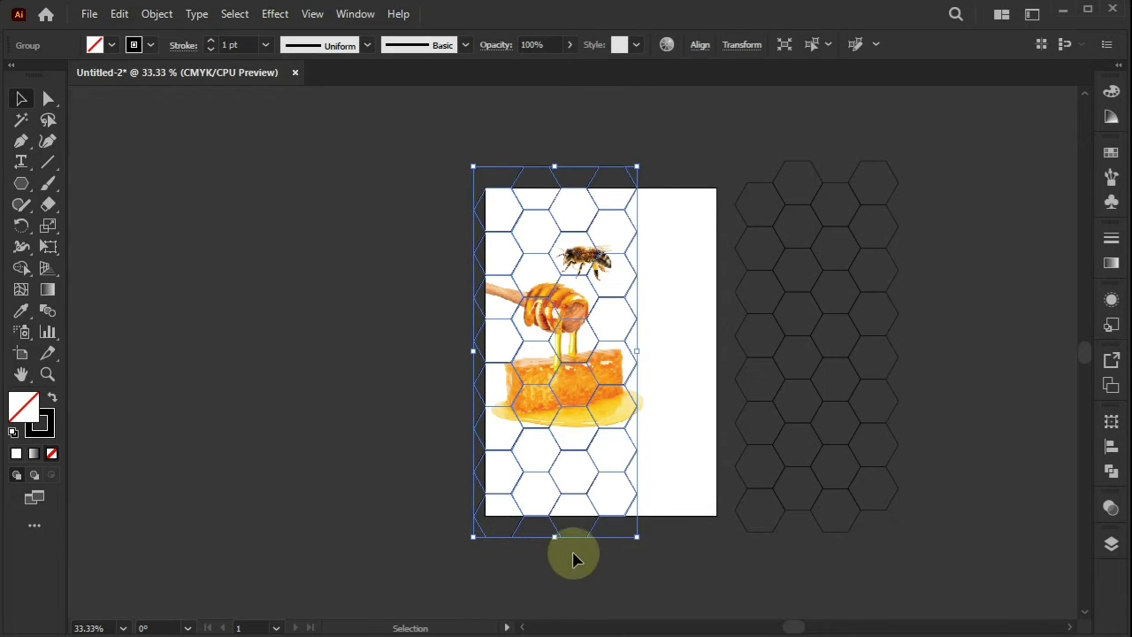
click(678, 535)
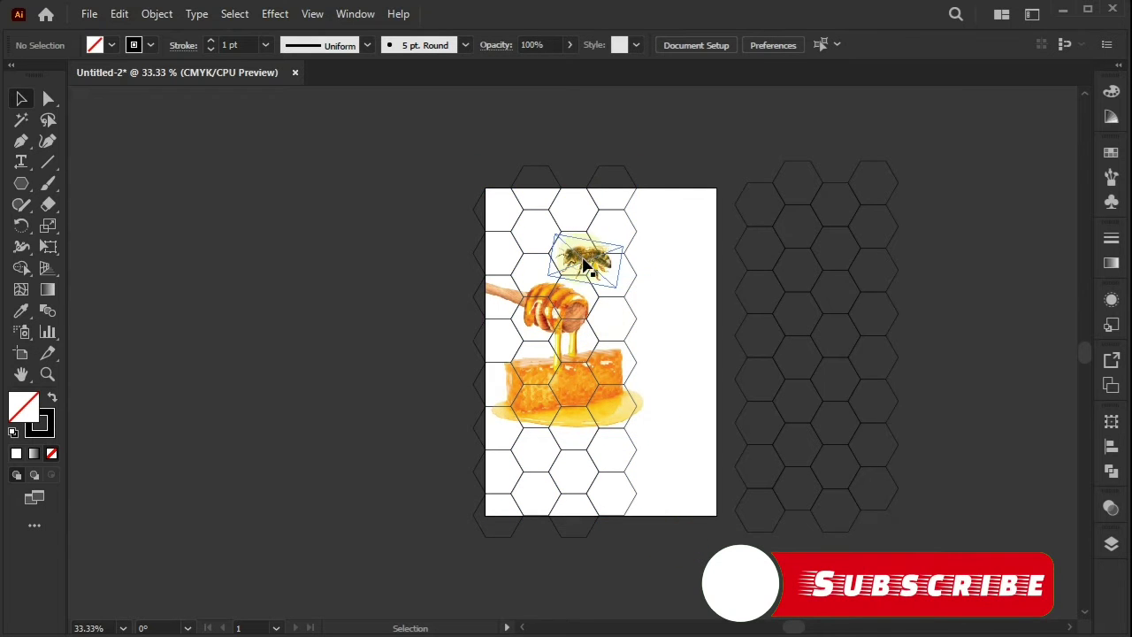
drag(660, 258, 367, 366)
Move the duplicate hexagon pattern onto the artboard and nudge it right until its hexagons line up with the artboard's left edge.
drag(941, 150, 751, 536)
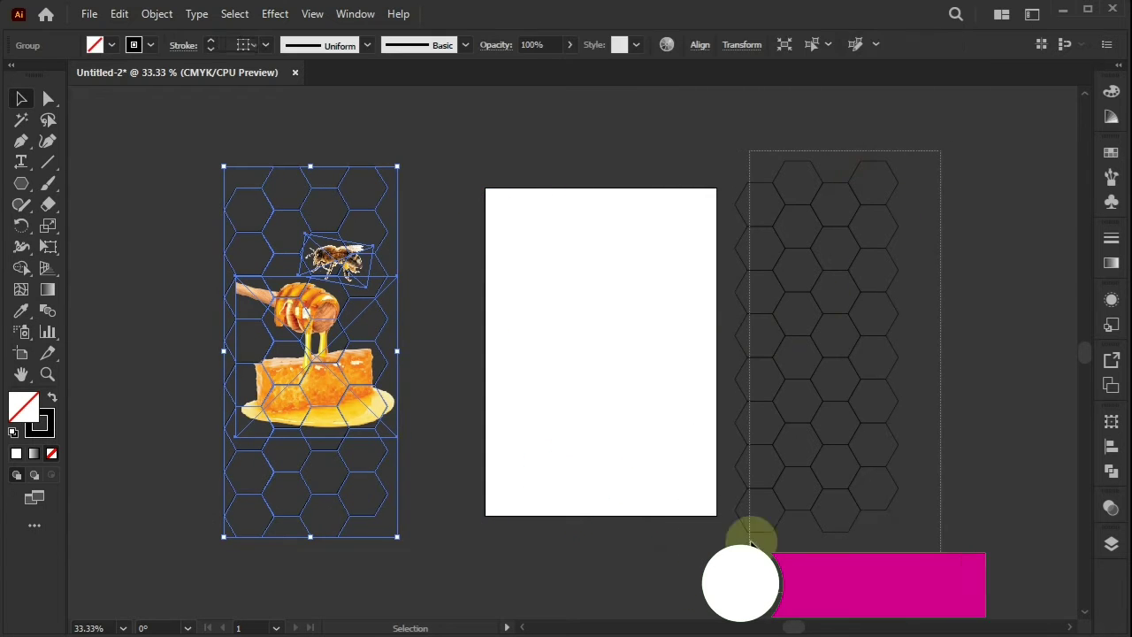
drag(834, 342, 562, 368)
scroll(563, 368, up, 1)
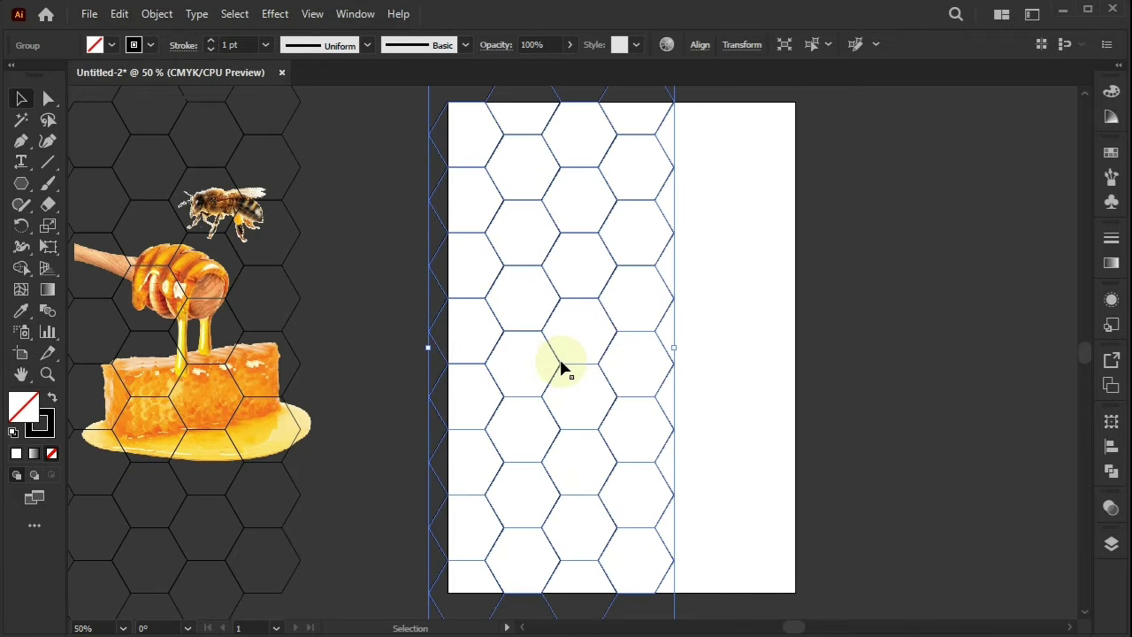
key(Right)
key(Right)
key(Right)
key(Right)
key(Right)
key(Right)
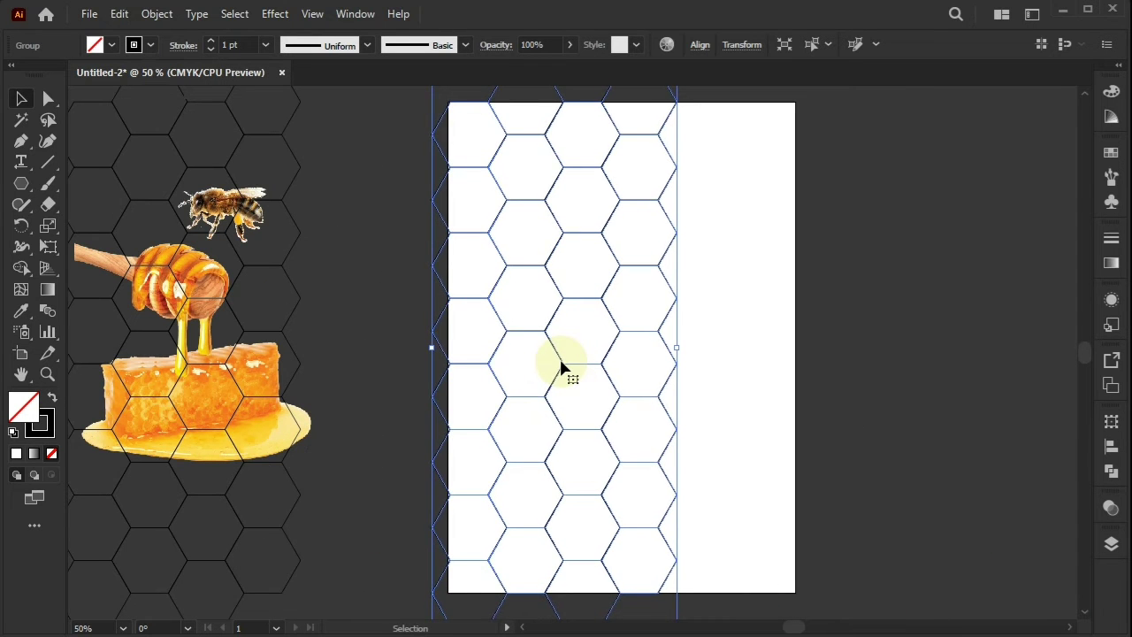
click(898, 269)
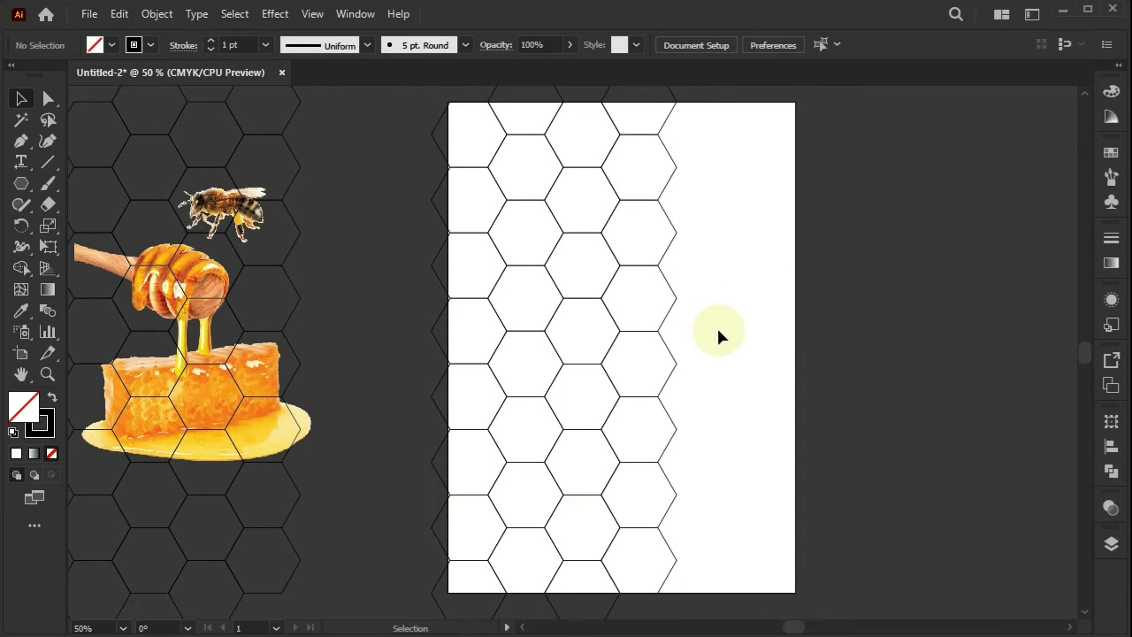
Unite the hexagon pattern on the artboard into a single outline shape with Pathfinder.
scroll(719, 331, down, 1)
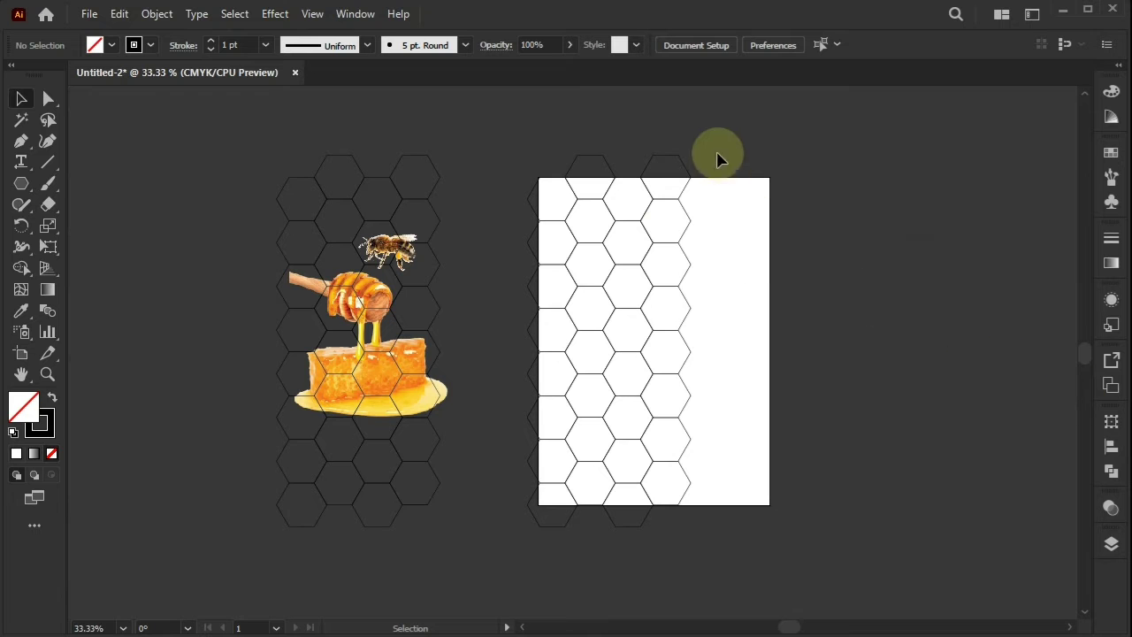
drag(717, 154, 524, 501)
click(1112, 470)
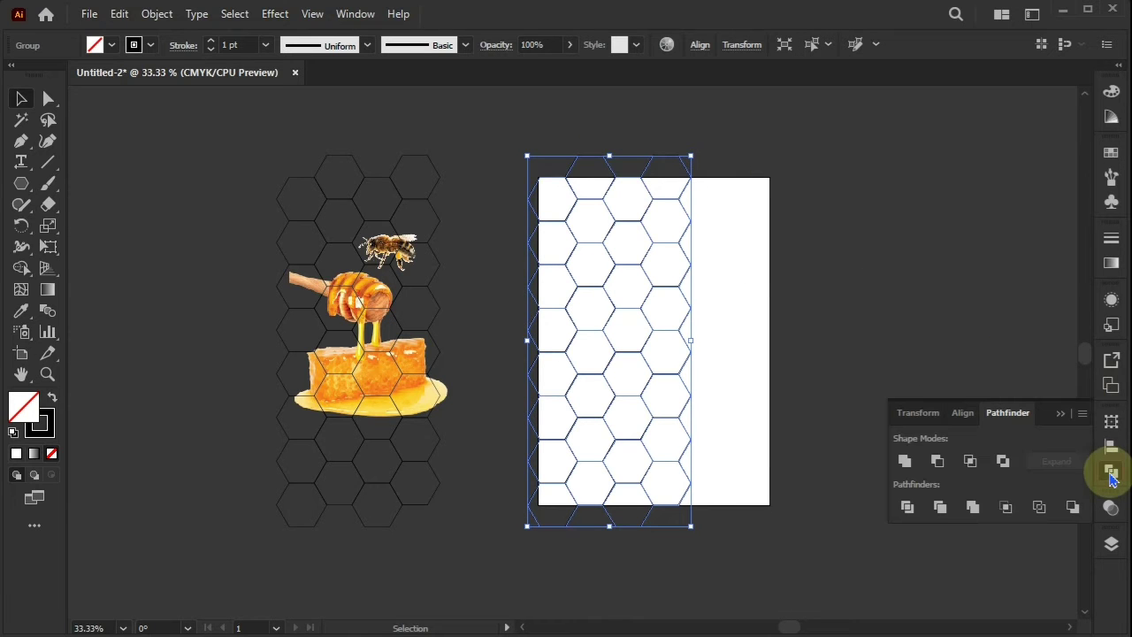
click(904, 461)
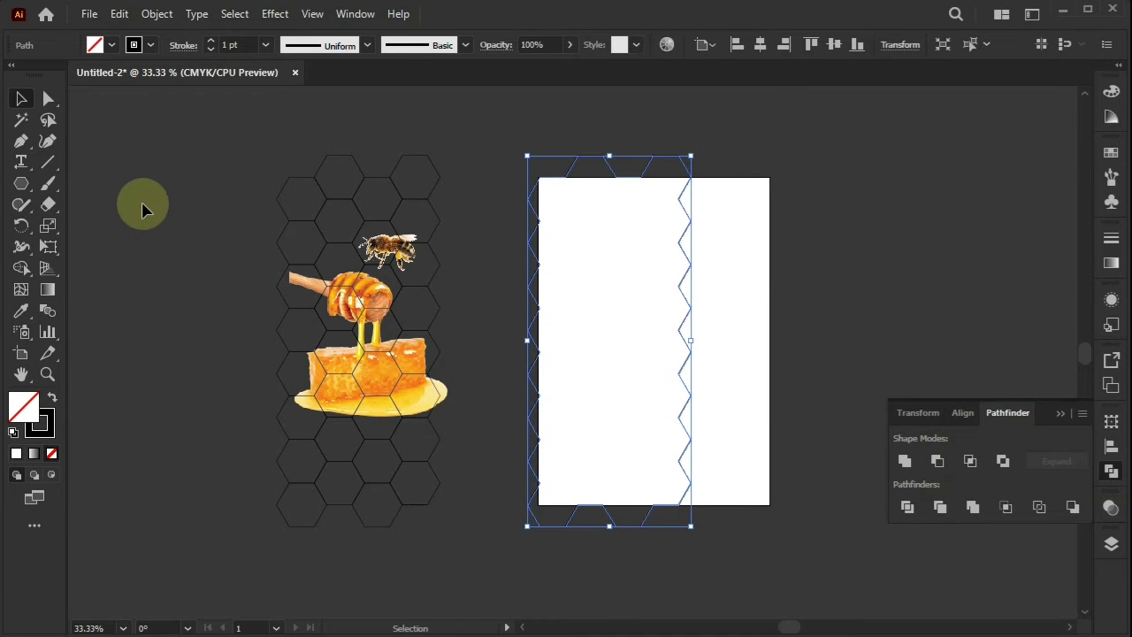
Fill the united honeycomb shape with a near-black color.
double_click(32, 407)
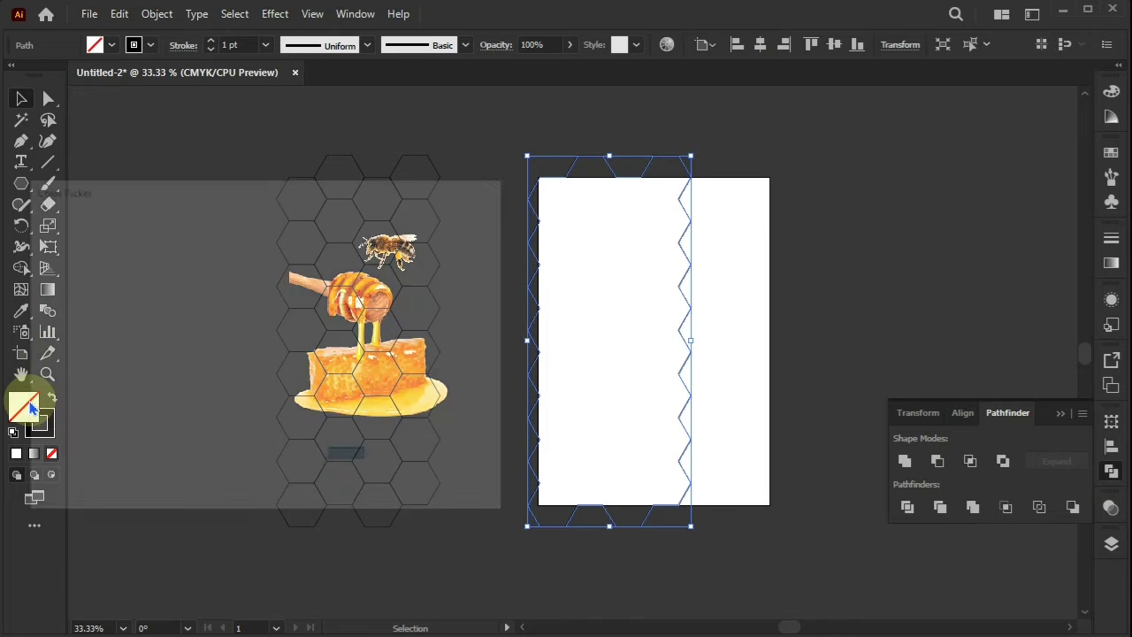
drag(46, 334, 37, 434)
click(453, 245)
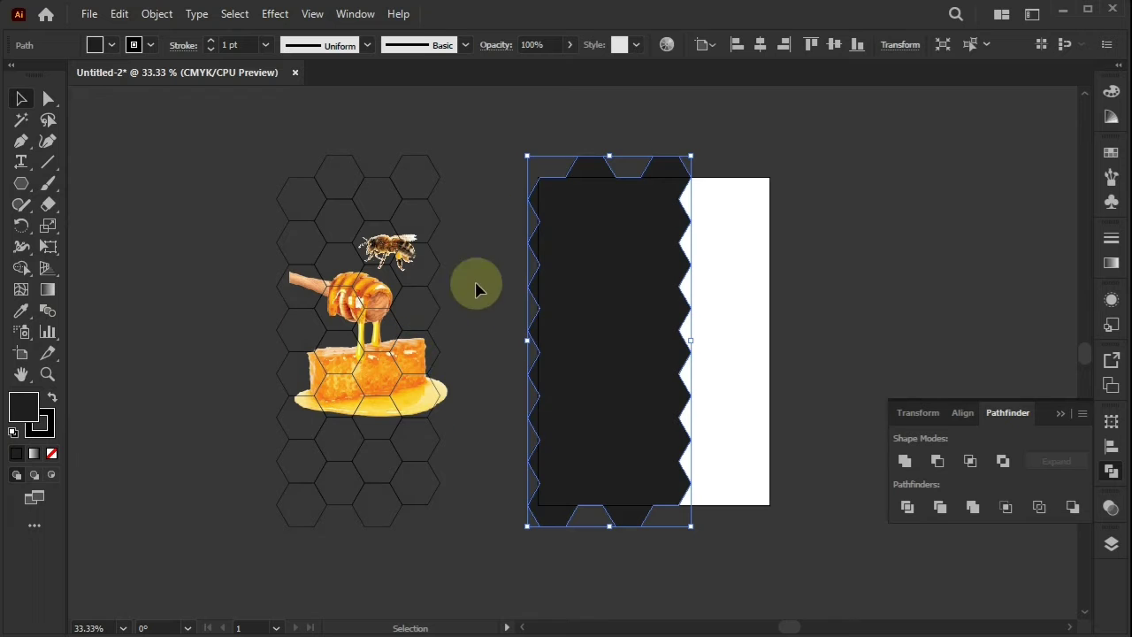
Move the bee and honeycomb images behind the dark united shape and make a clipping mask from the shape and both images.
click(437, 358)
shift+click(405, 260)
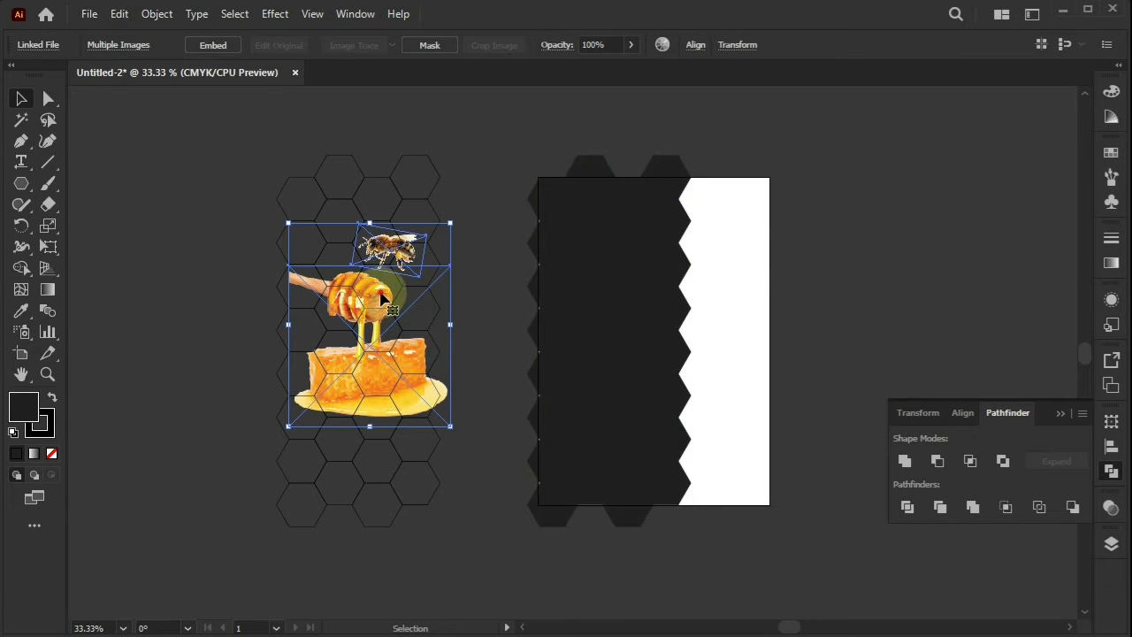
drag(382, 301, 631, 301)
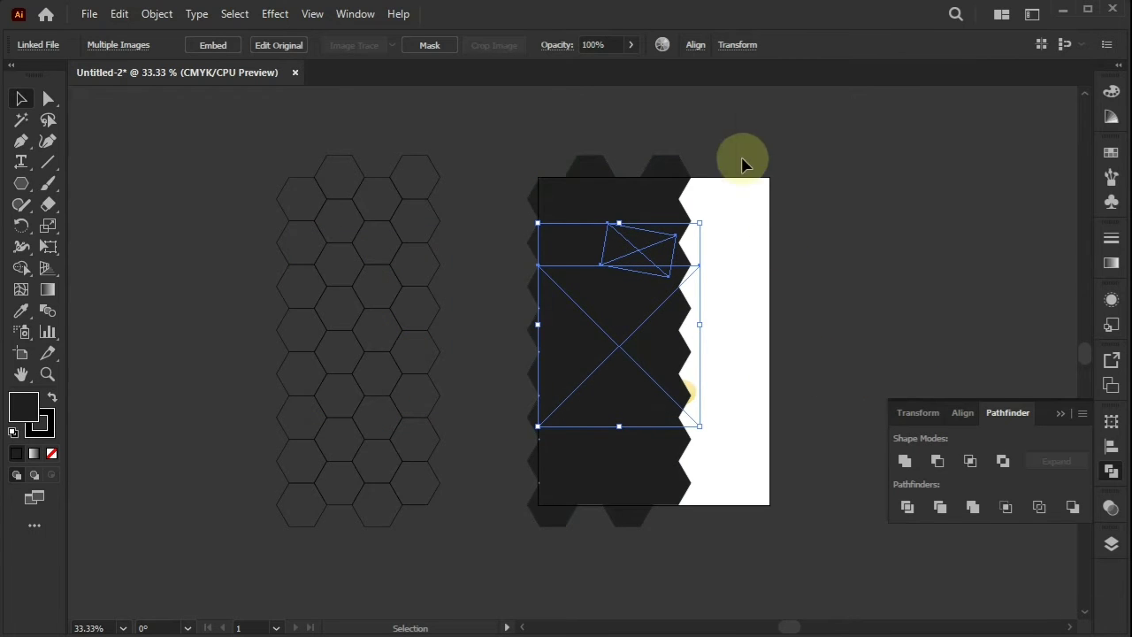
drag(742, 158, 568, 415)
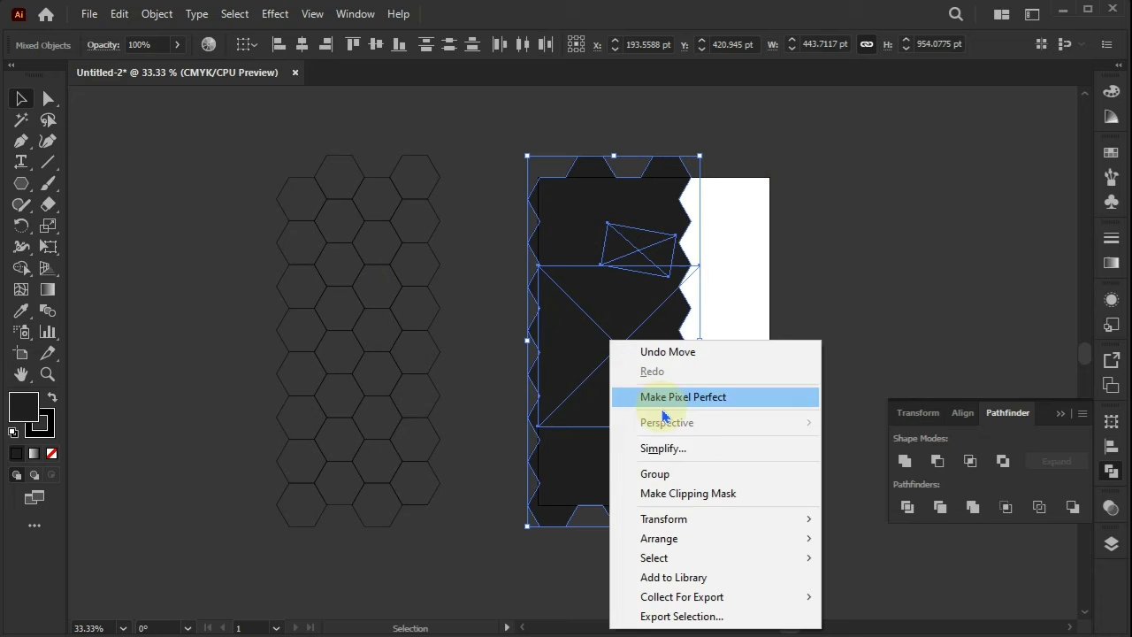
click(665, 493)
click(839, 313)
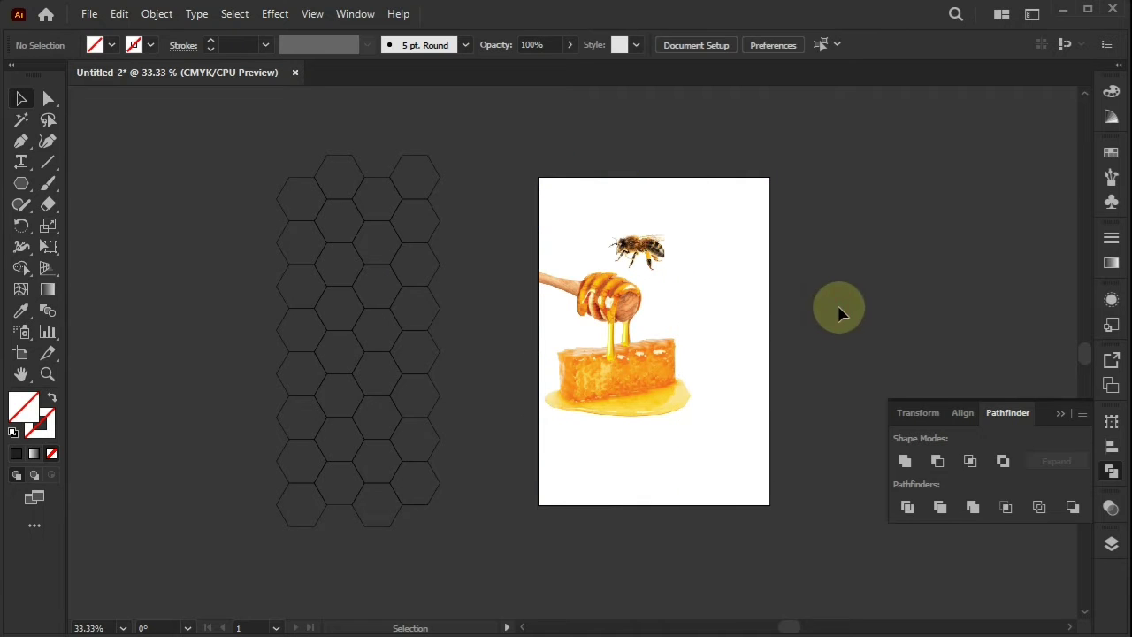
Move the remaining hexagon outline pattern onto the artboard over the clipped images, close to the mask's left and right edges.
click(678, 471)
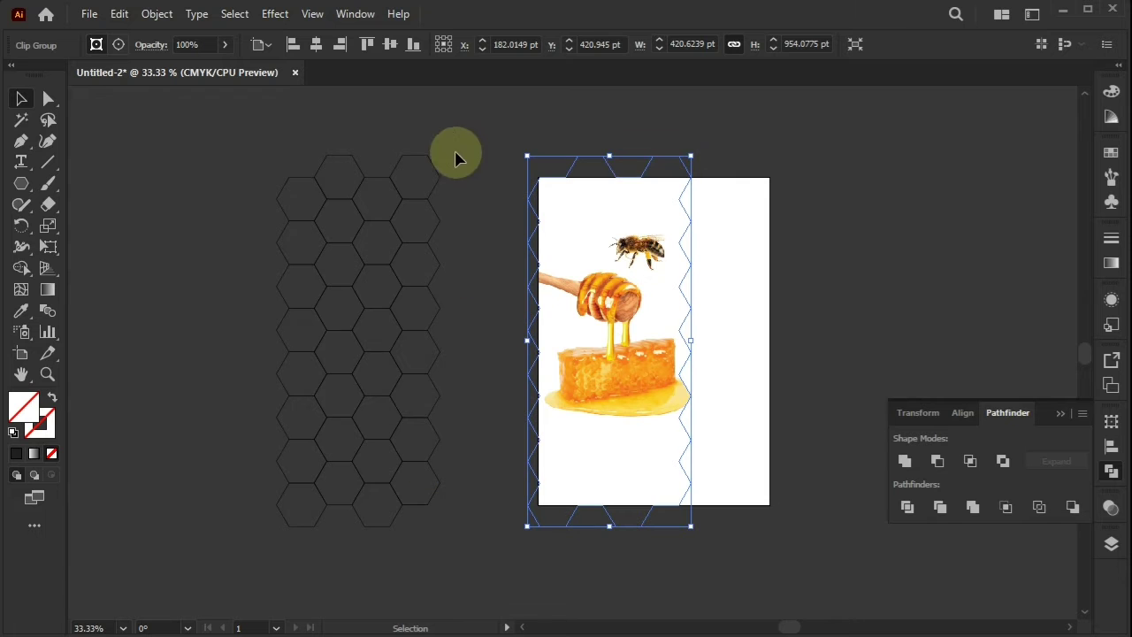
drag(455, 157, 225, 531)
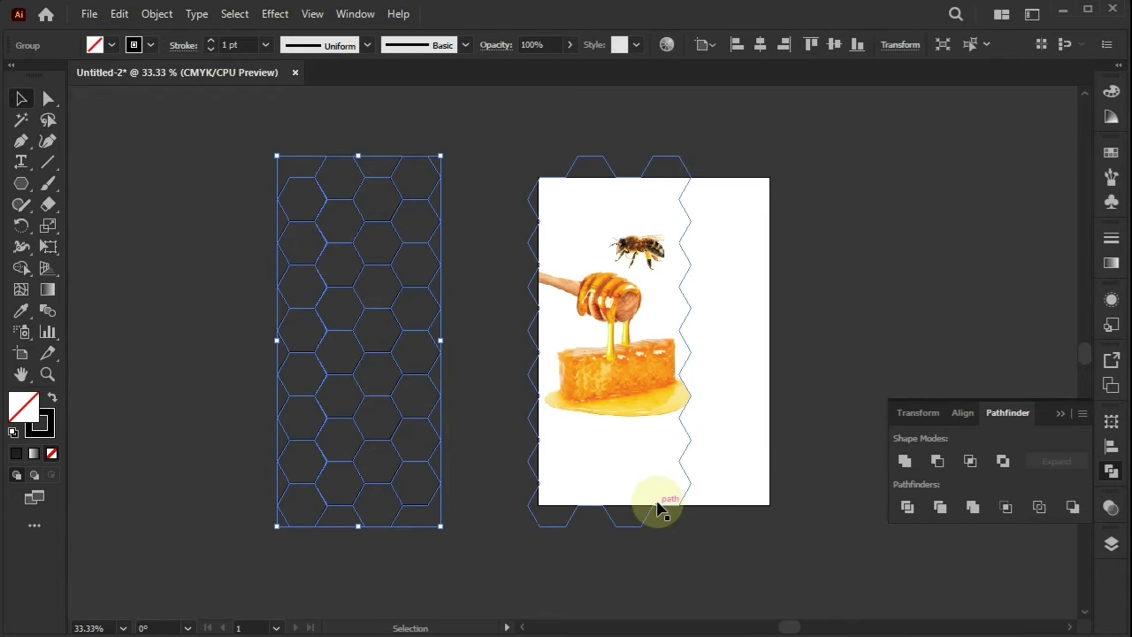
click(587, 526)
drag(436, 495, 695, 526)
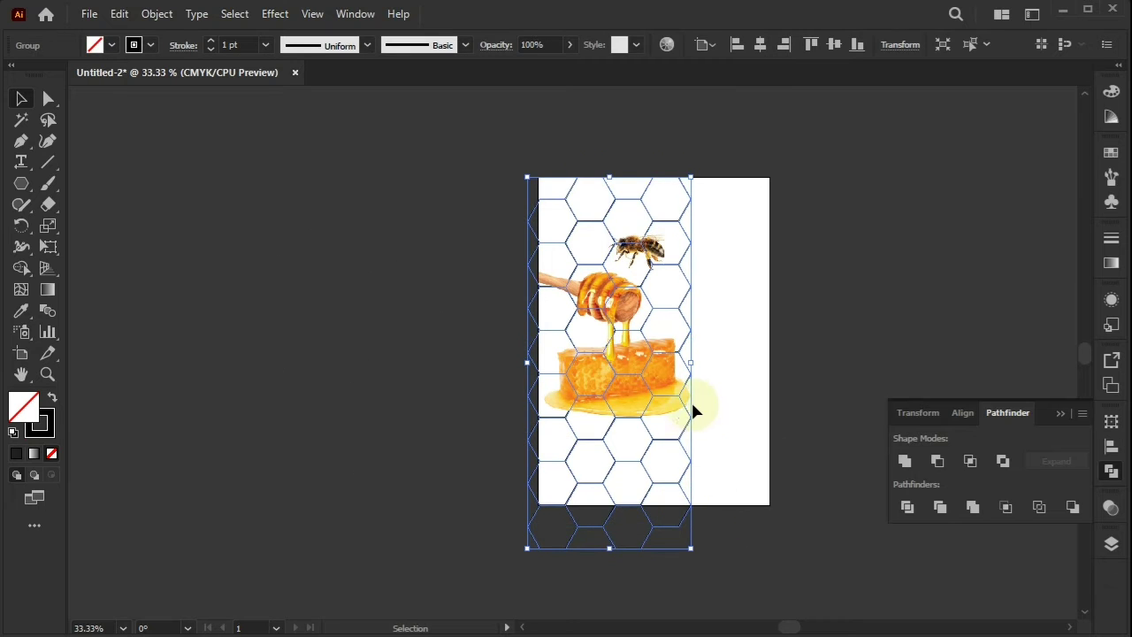
drag(691, 460, 690, 438)
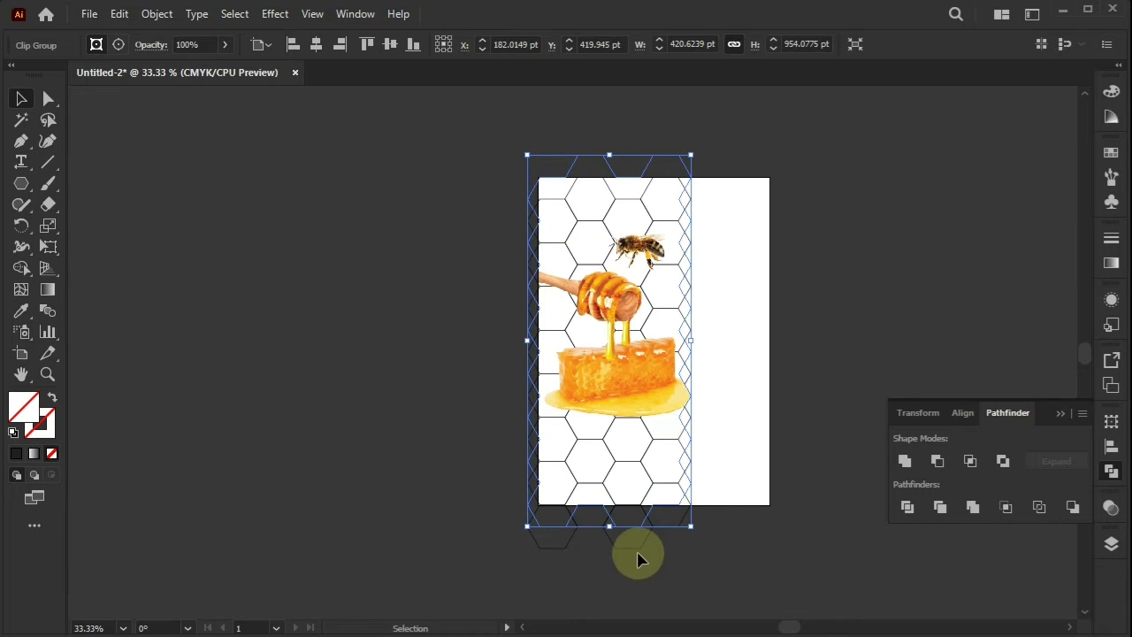
key(ctrl+z)
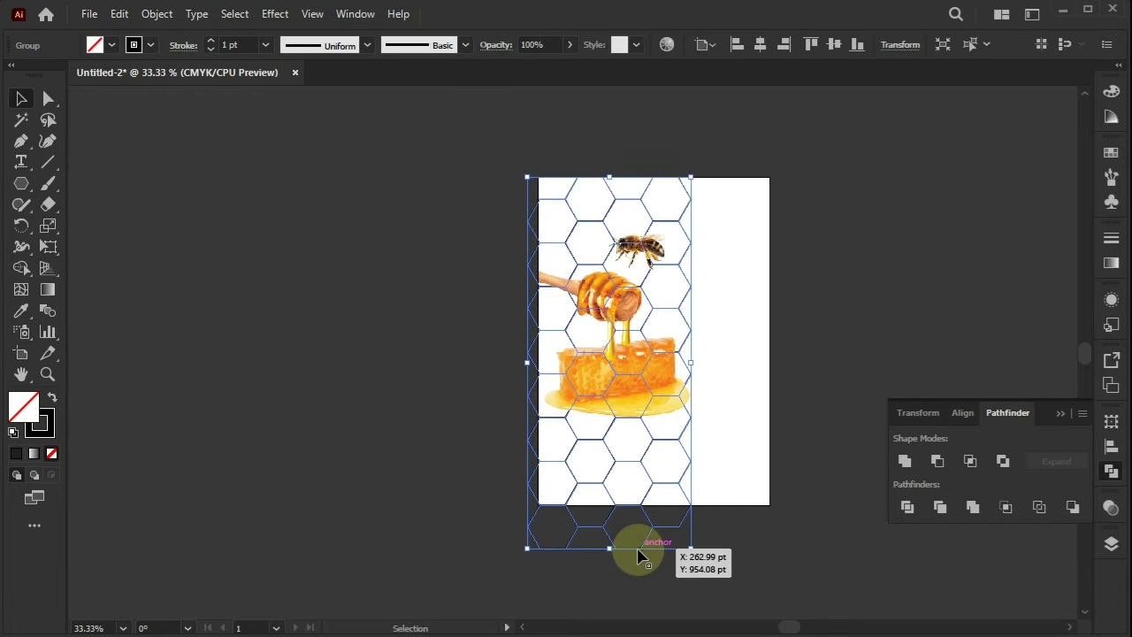
Nudge the hexagon outline pattern upward until its zigzag edges meet the outline of the clipped image group.
key(Up)
key(Up)
key(Up)
key(Up)
key(Up)
key(Up)
key(Up)
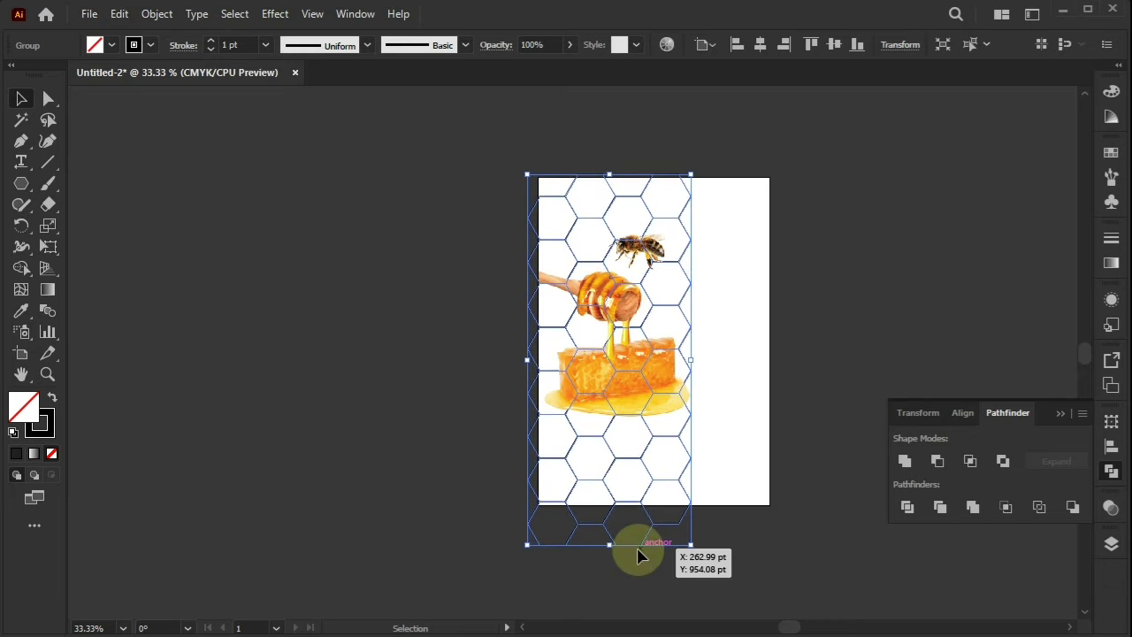
key(Up)
key(Up)
drag(690, 469, 690, 484)
scroll(690, 484, up, 3)
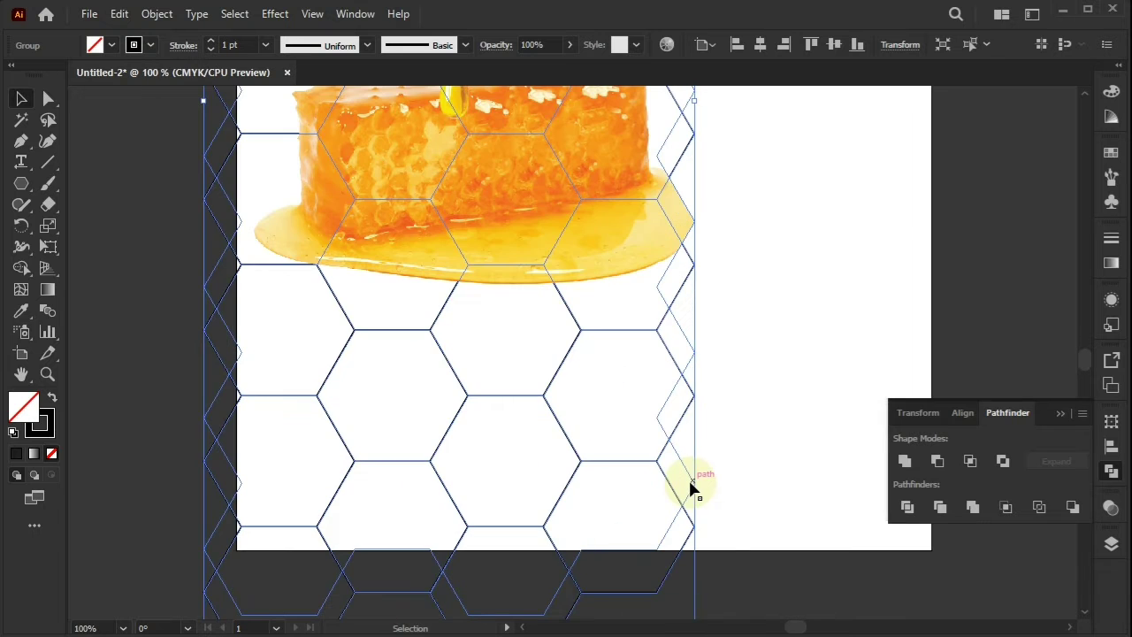
key(Up)
key(Up)
key(Up)
key(Up)
key(Up)
key(Up)
key(Up)
key(Up)
key(Up)
key(Up)
key(Up)
key(Up)
key(Up)
key(Up)
key(Up)
key(Up)
key(Up)
key(Up)
key(Up)
key(Up)
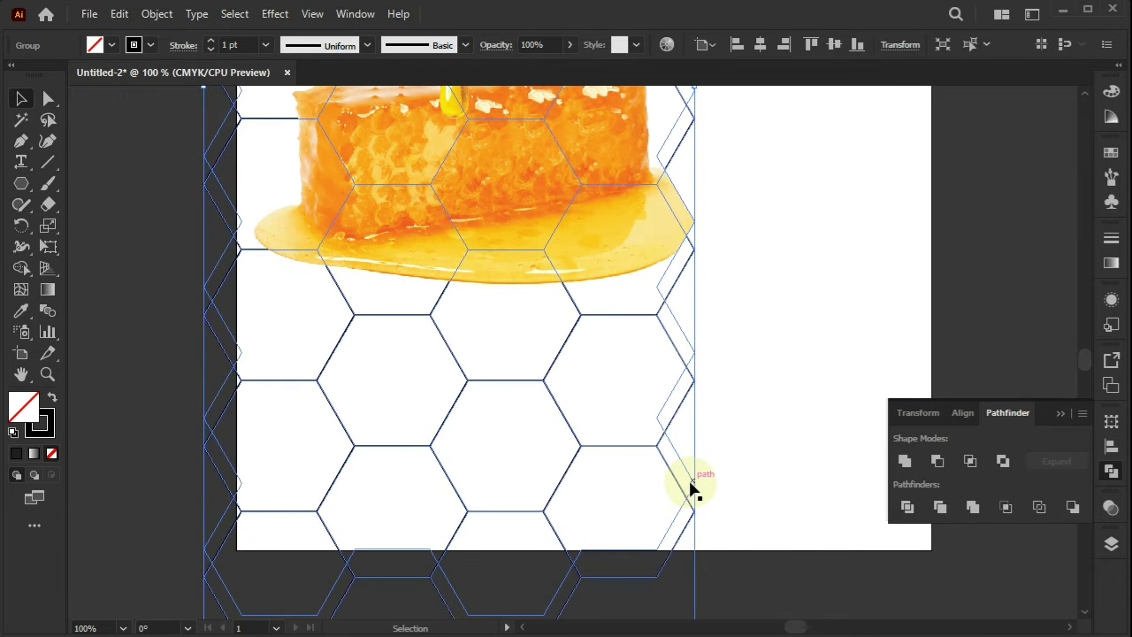
key(Up)
key(Up)
key(Up)
key(Up)
key(Up)
key(Up)
key(Up)
key(Up)
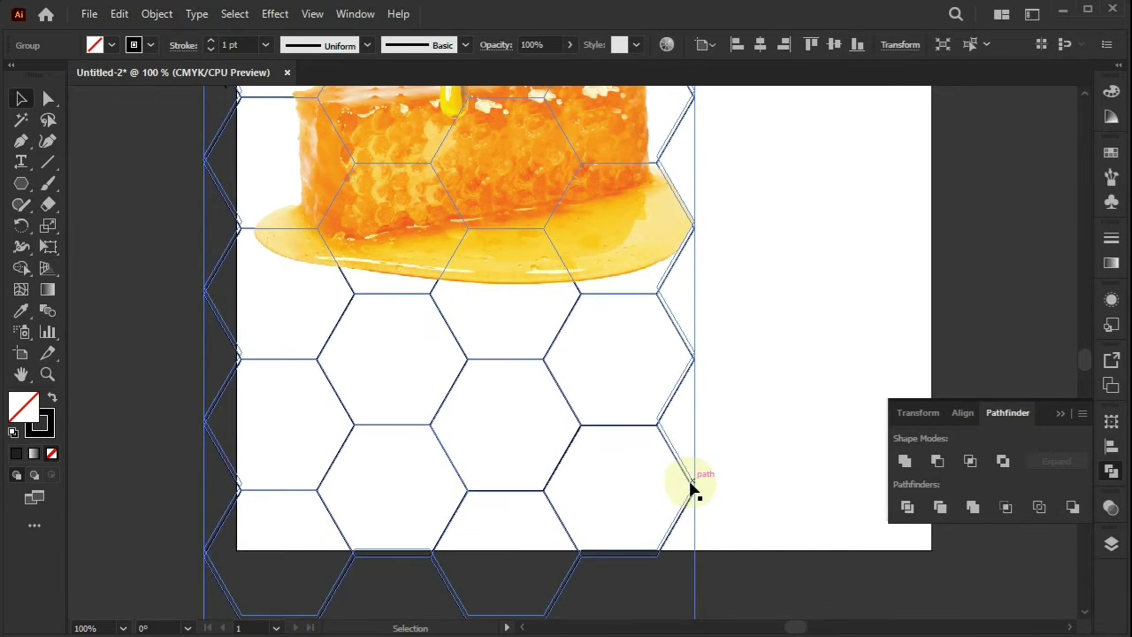
key(Up)
key(Up)
key(Up)
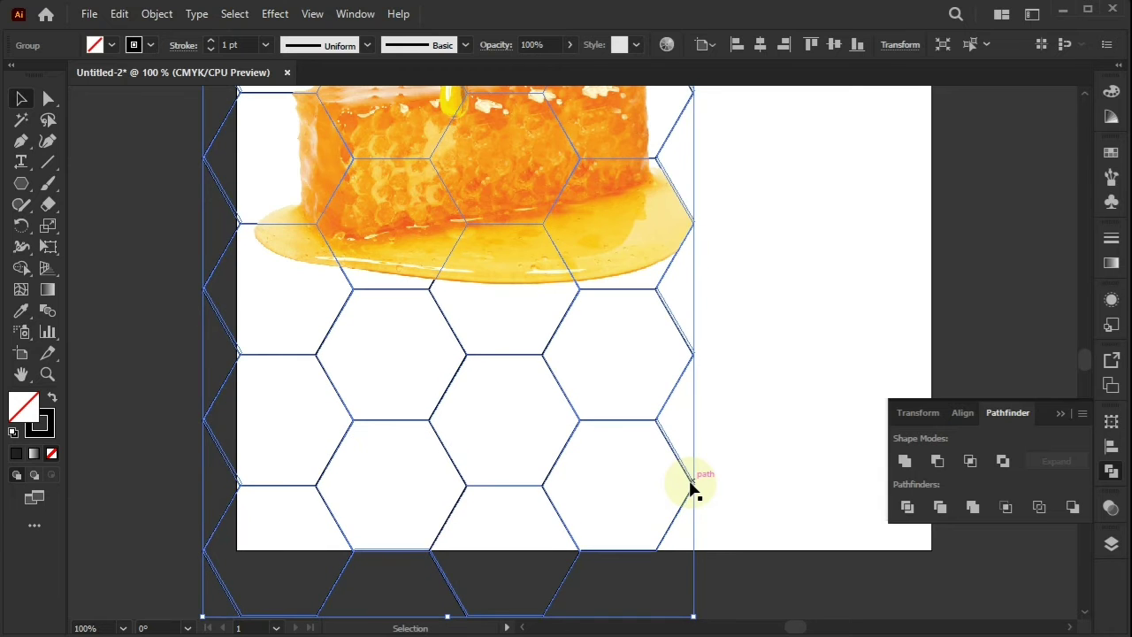
key(Up)
key(Up)
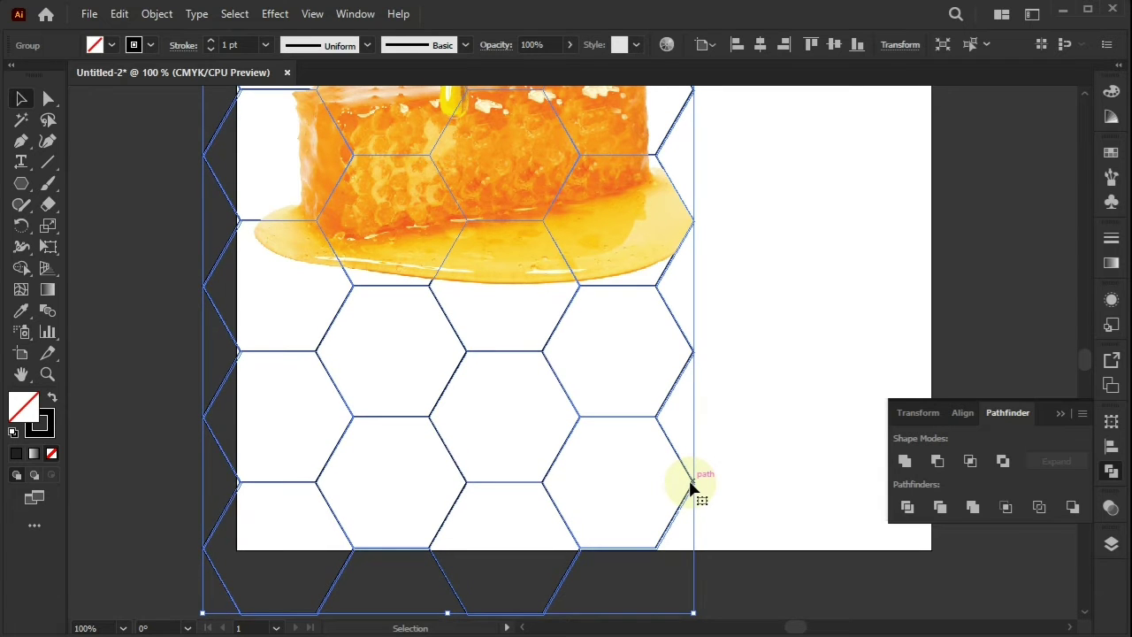
Fine-tune the hexagon outline pattern with small nudges until its edges coincide with the outline of the clipped image group.
key(Down)
key(Down)
key(Right)
key(Right)
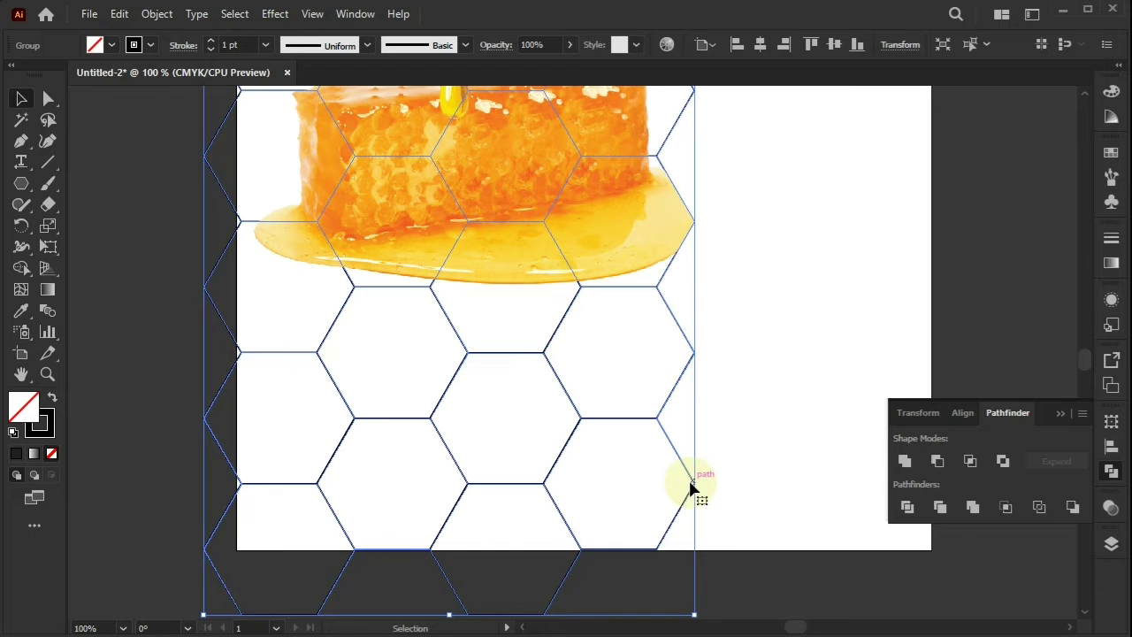
key(Down)
scroll(691, 487, down, 1)
scroll(692, 488, up, 4)
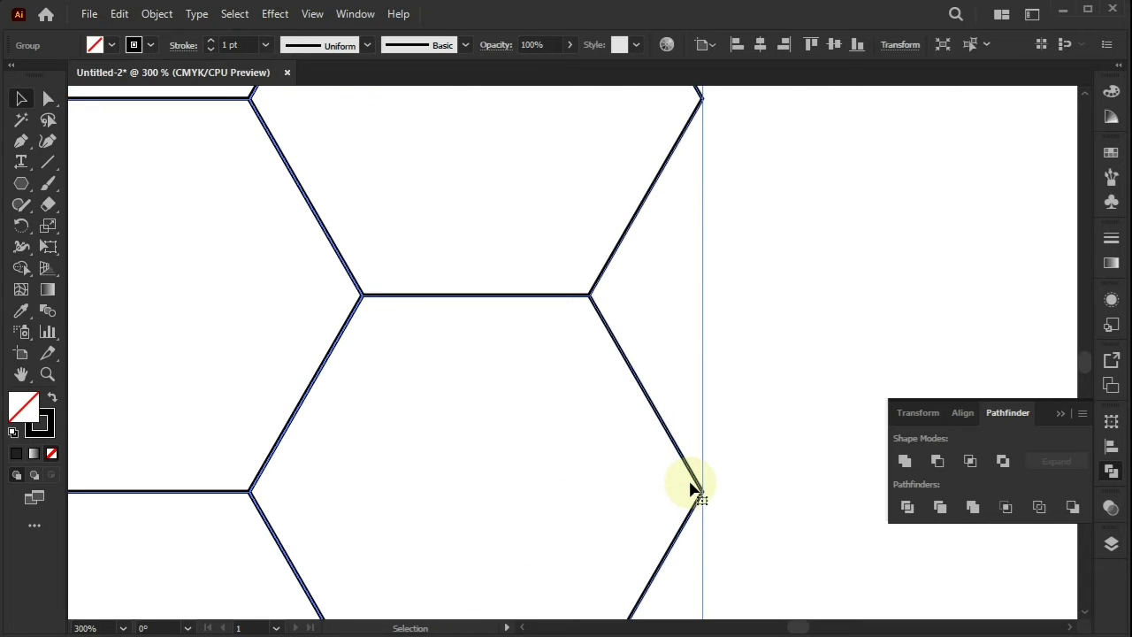
scroll(691, 488, down, 1)
key(Left)
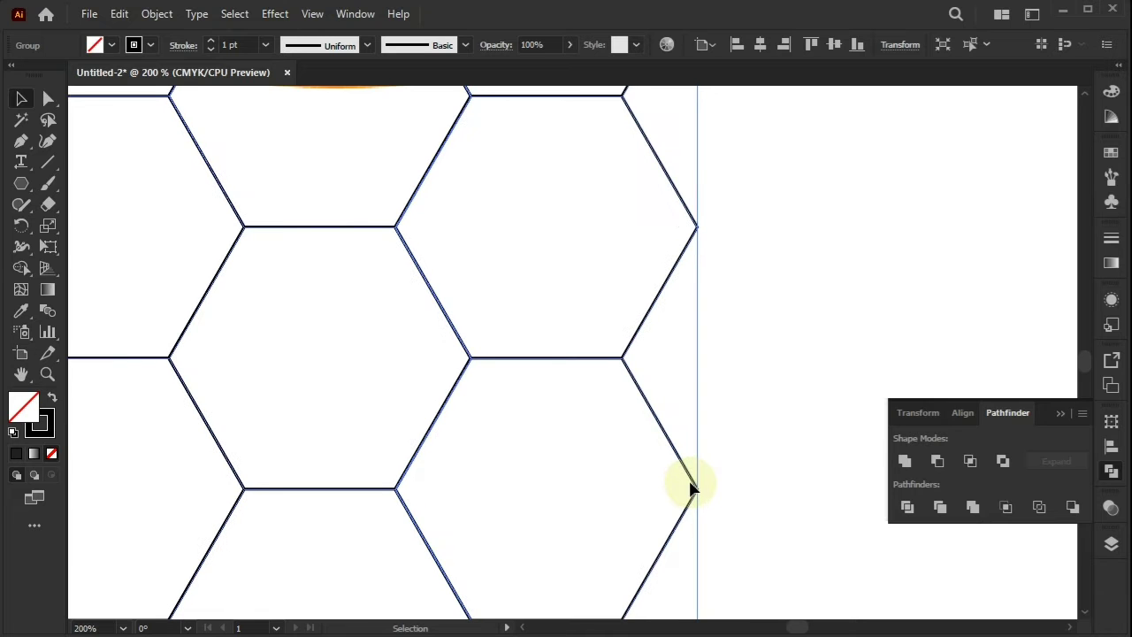
key(Up)
key(Down)
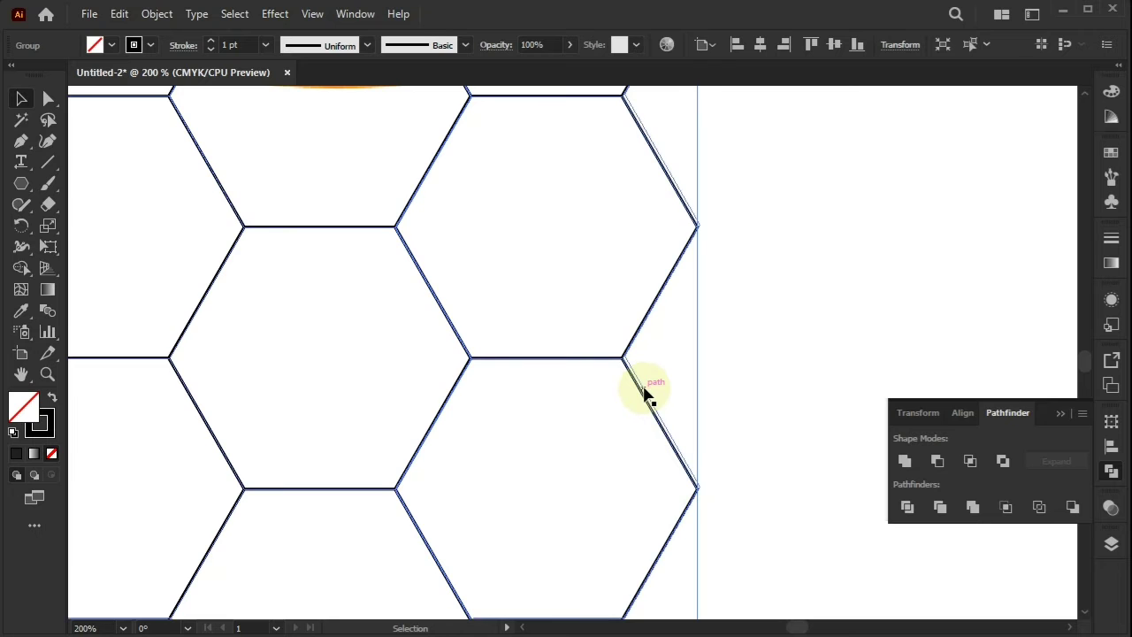
key(Right)
key(Right)
key(Left)
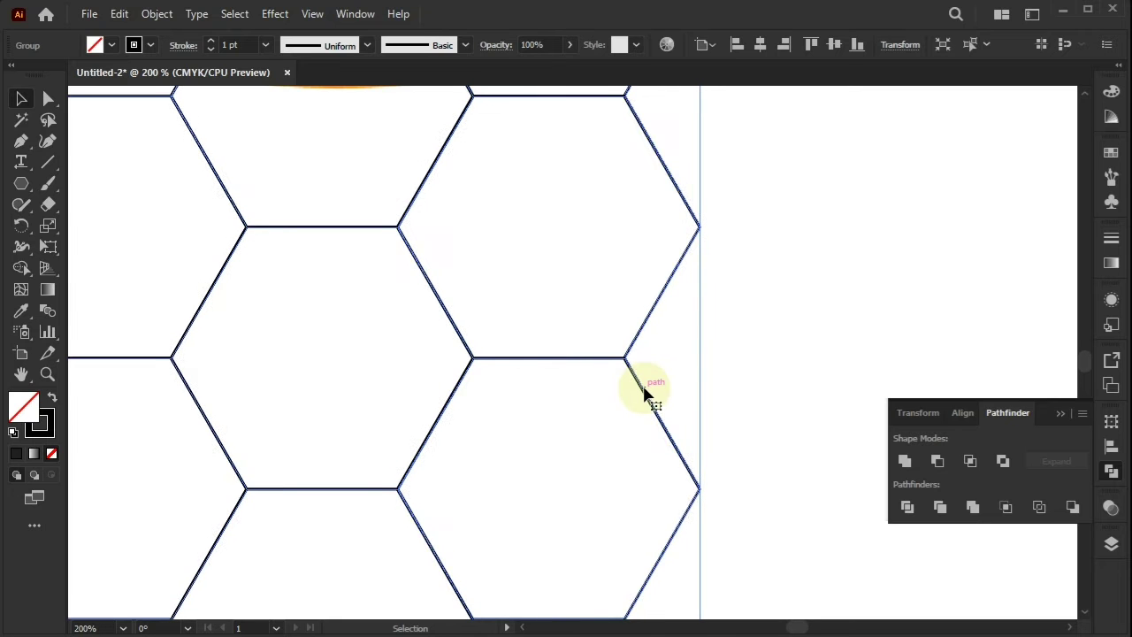
key(Up)
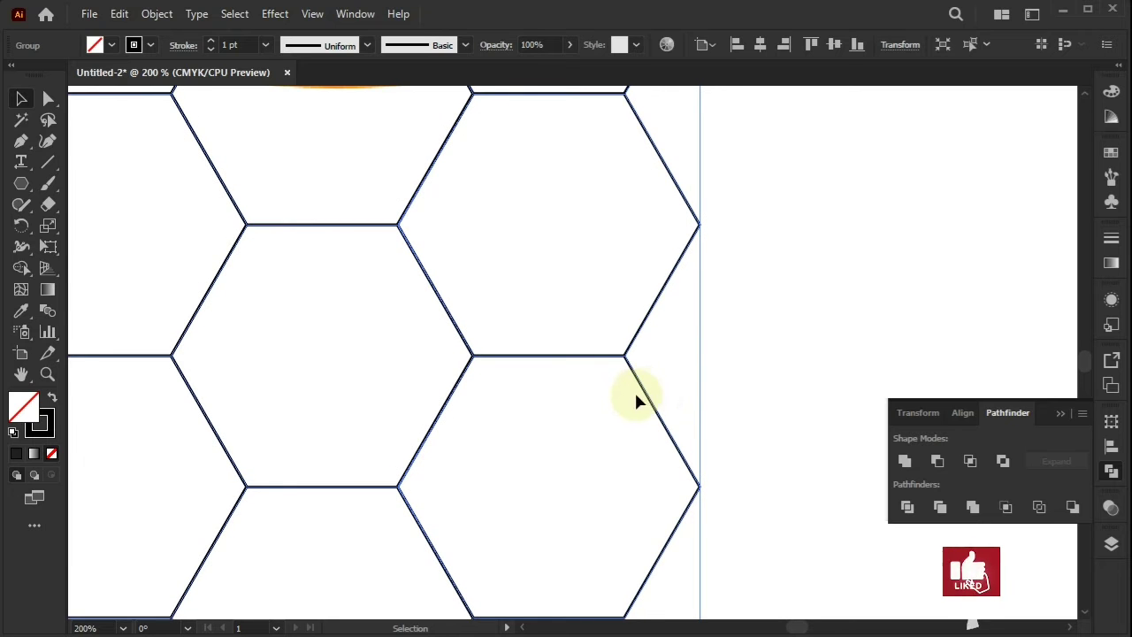
key(ctrl+0)
click(792, 296)
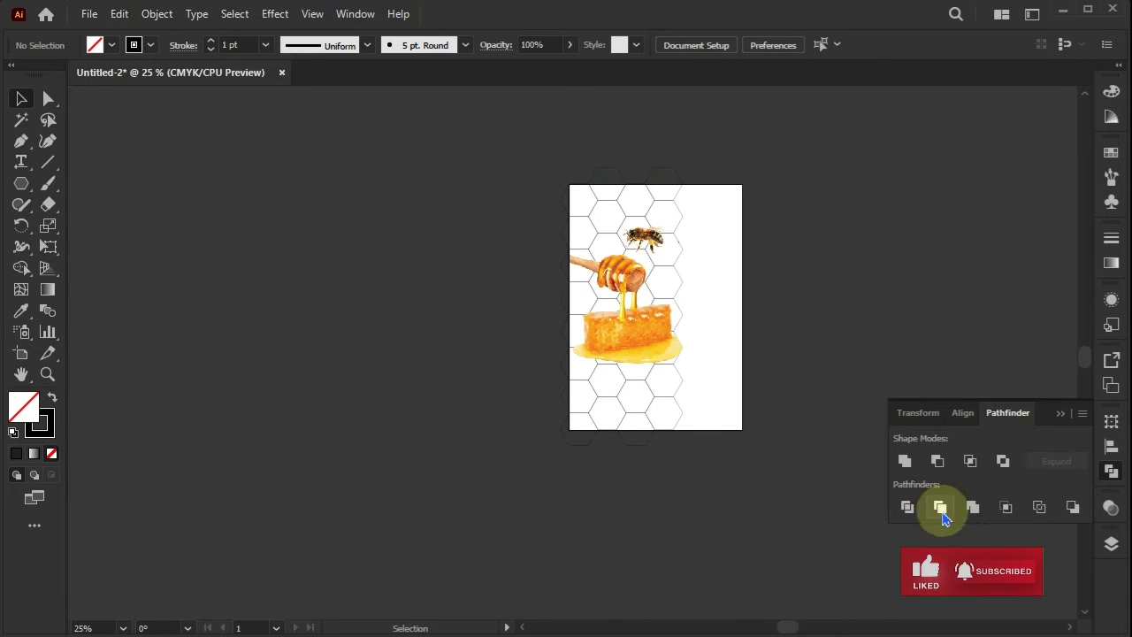
Bring the clipped image group to the front of the stacking order.
click(678, 432)
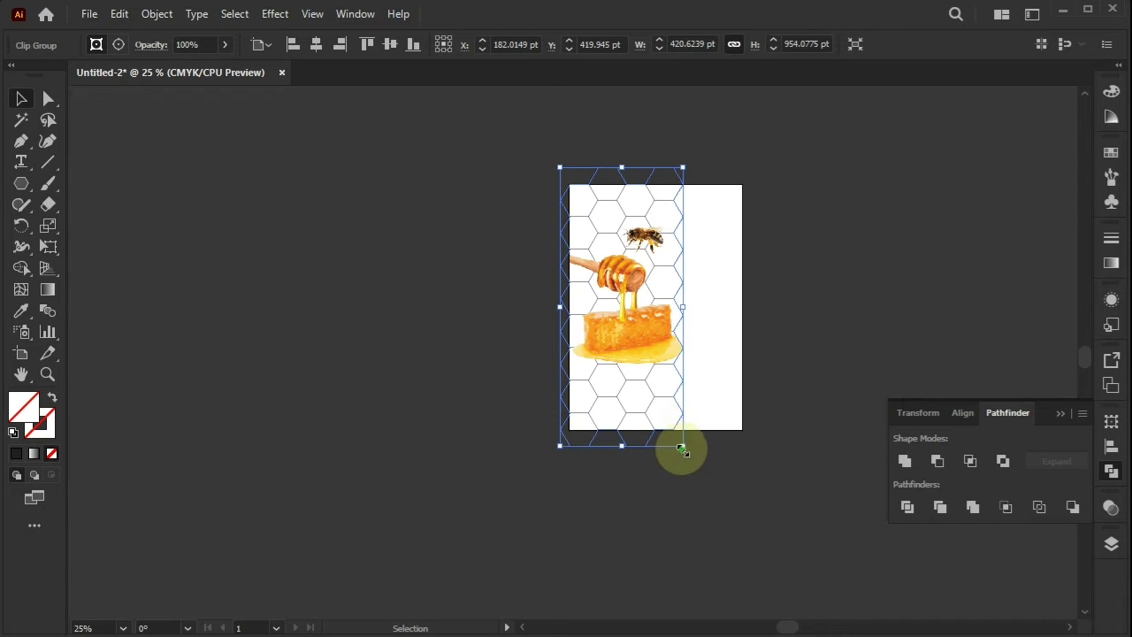
right_click(681, 450)
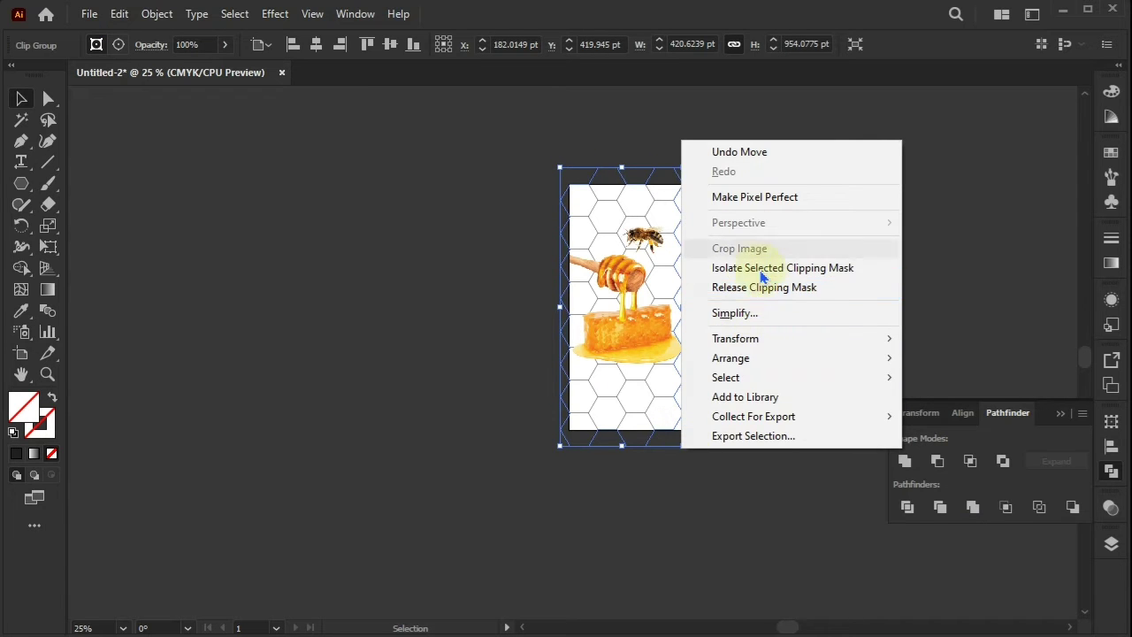
mouse_move(750, 360)
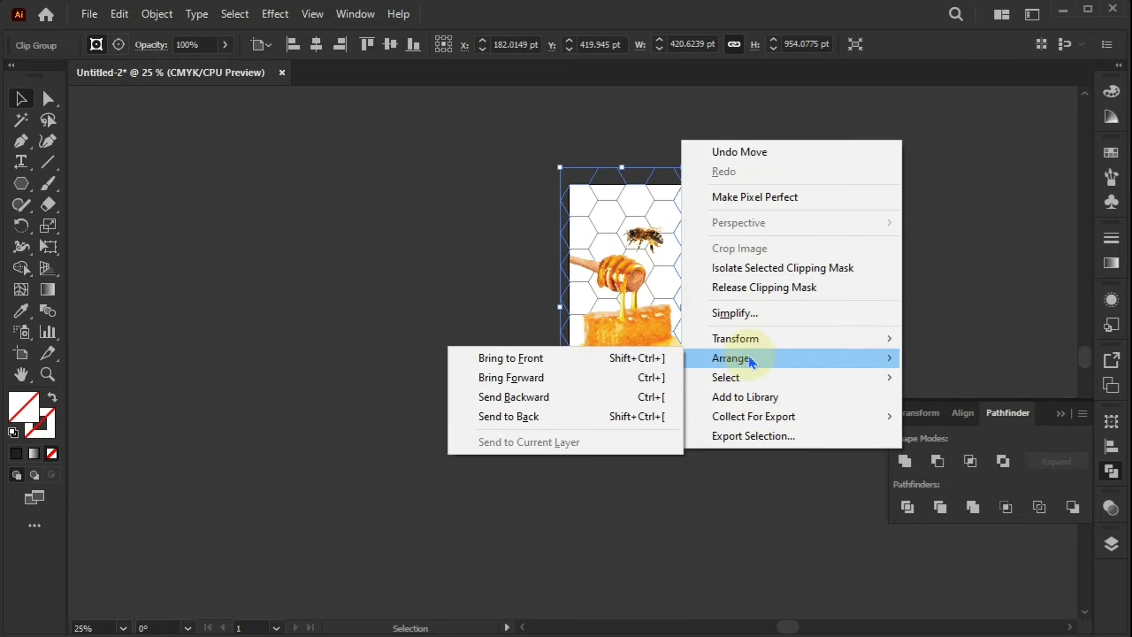
click(598, 365)
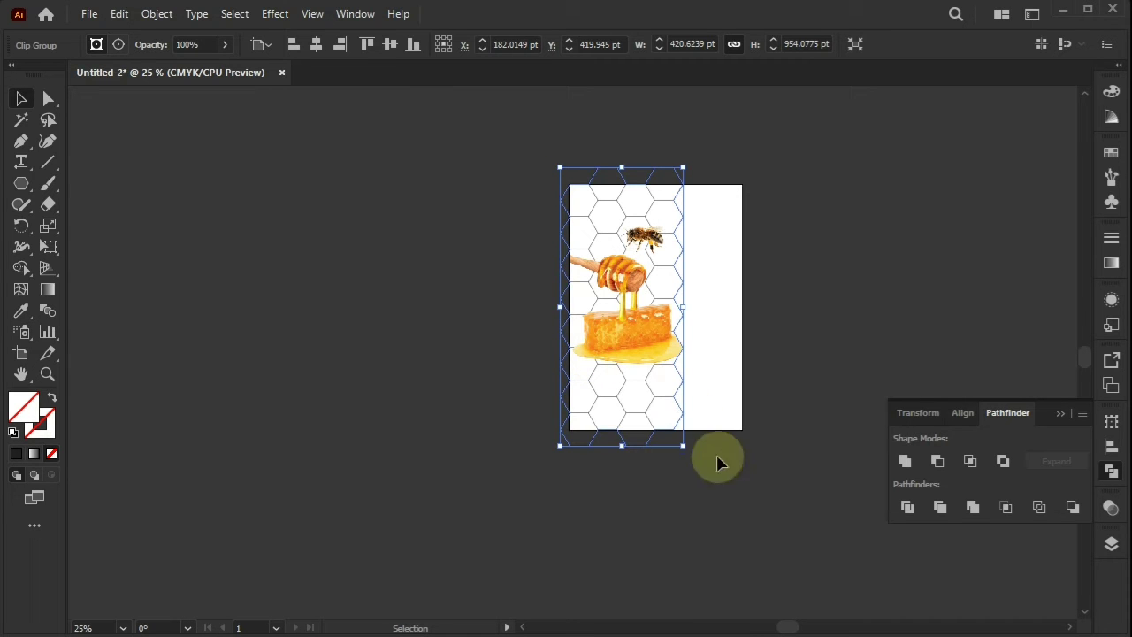
scroll(611, 451, up, 1)
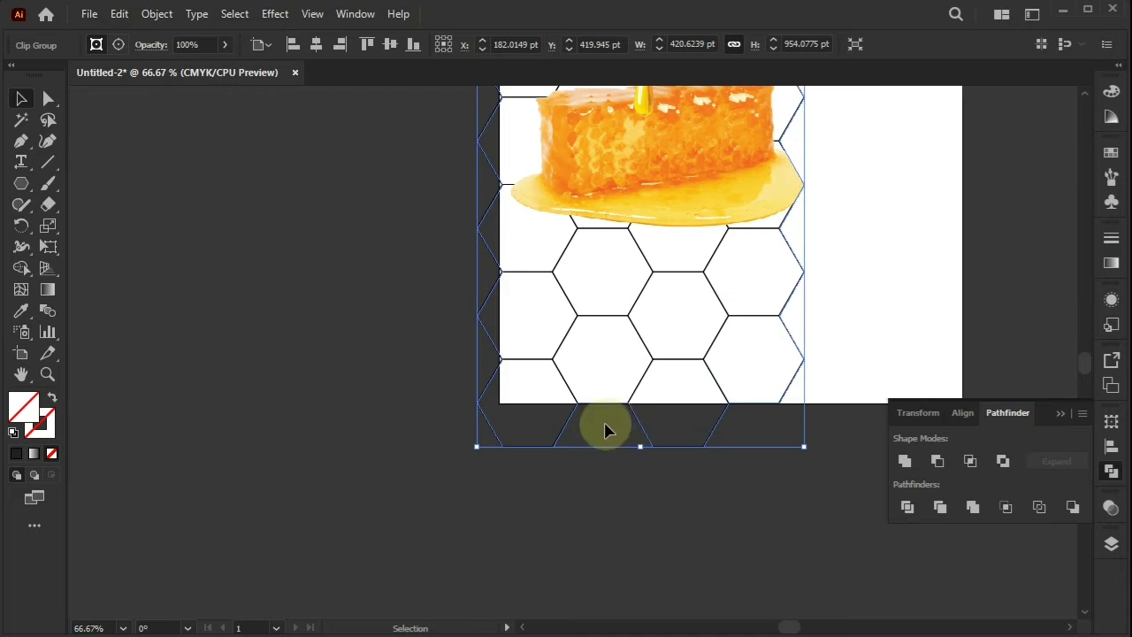
Select the hexagon outline group in the layer list and bring it in front of the clipped images.
click(1111, 543)
click(935, 471)
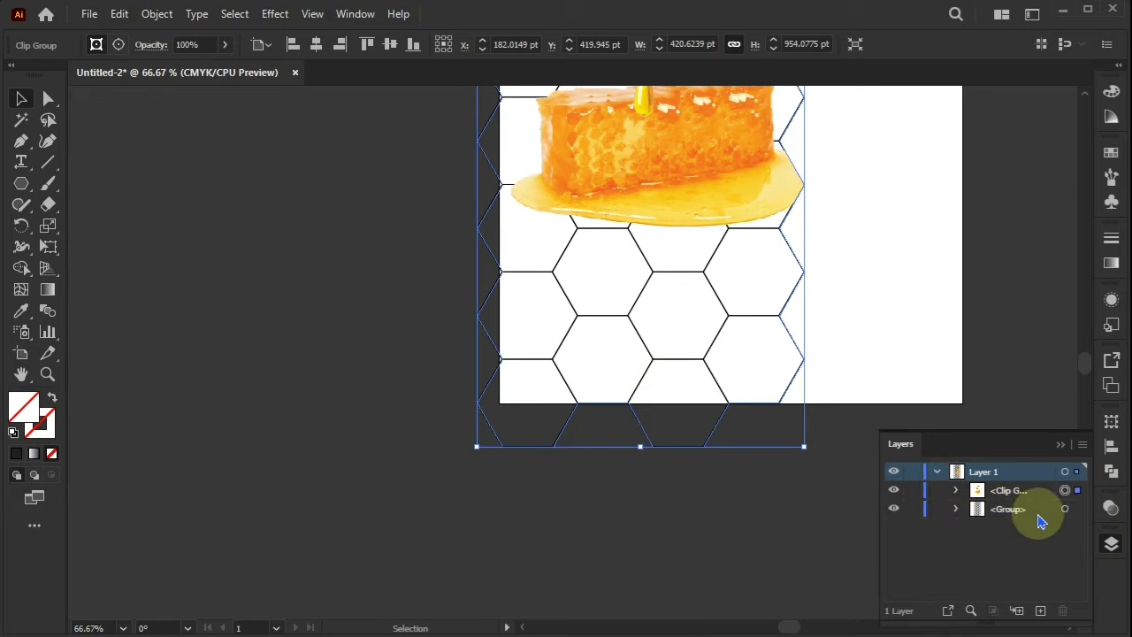
click(1065, 510)
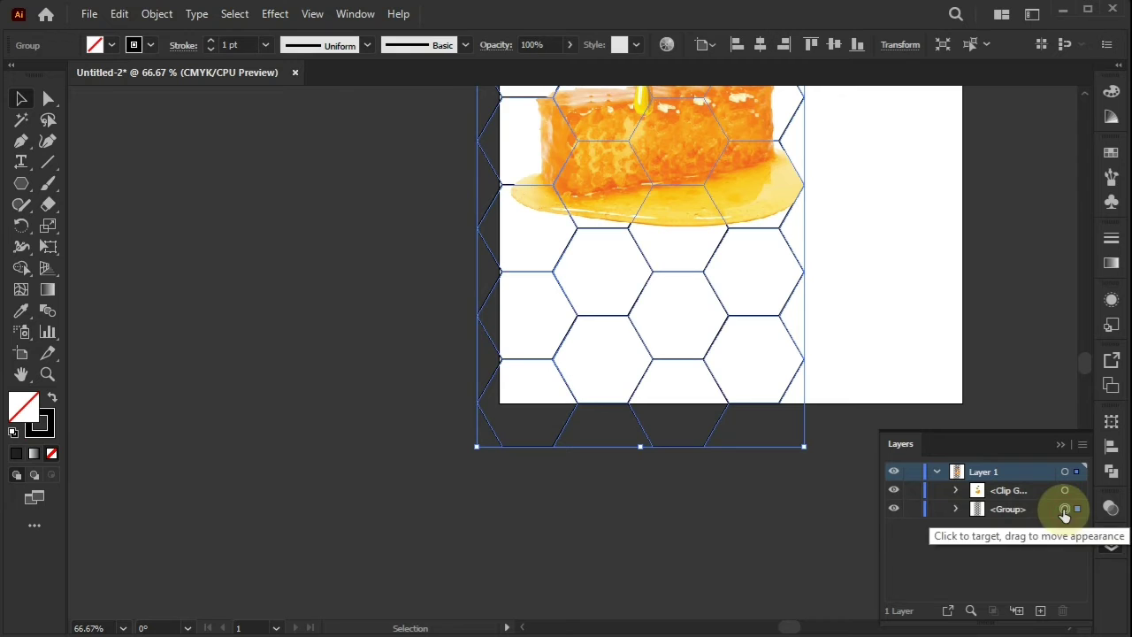
right_click(705, 455)
mouse_move(756, 339)
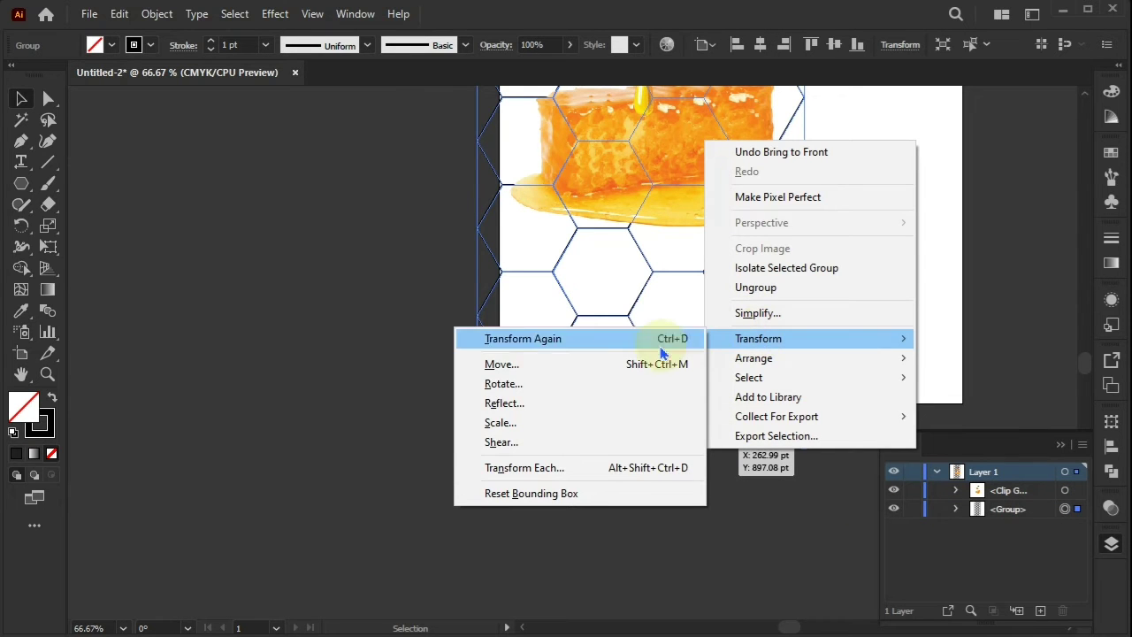
mouse_move(756, 358)
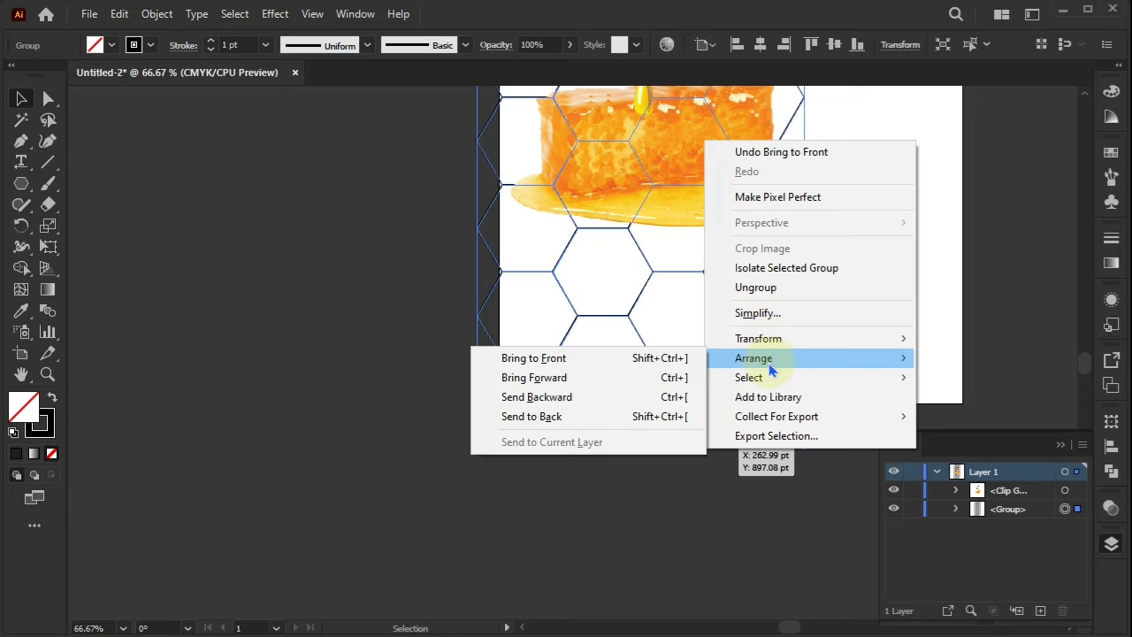
click(536, 360)
click(698, 487)
scroll(698, 483, down, 2)
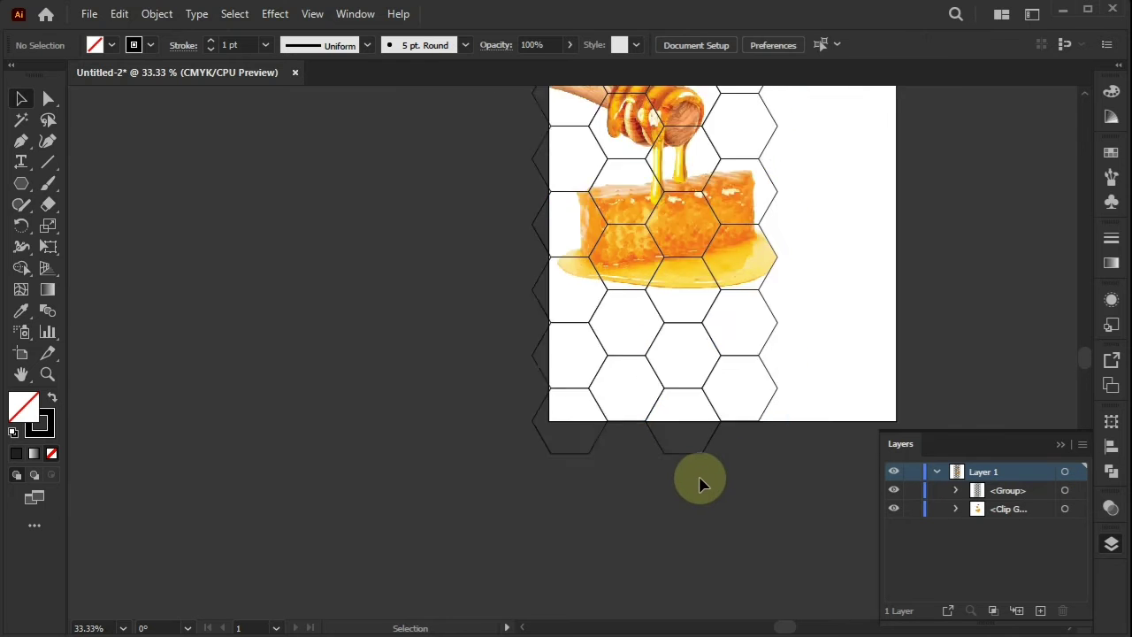
scroll(699, 484, up, 1)
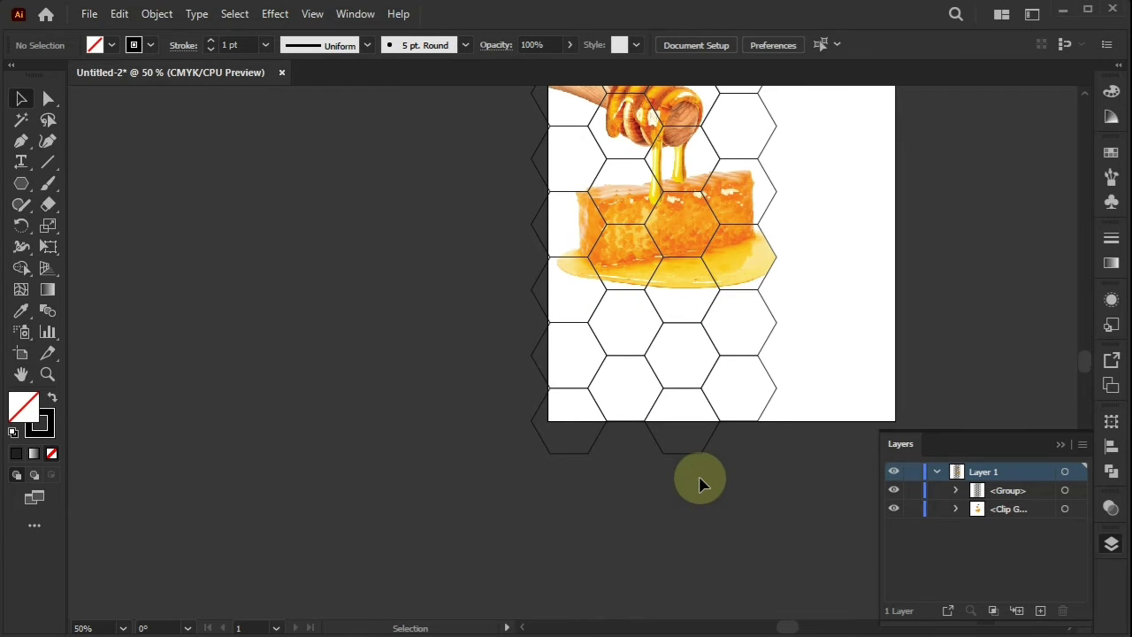
Reduce the opacity of the hexagon outline group to 46%.
click(1064, 491)
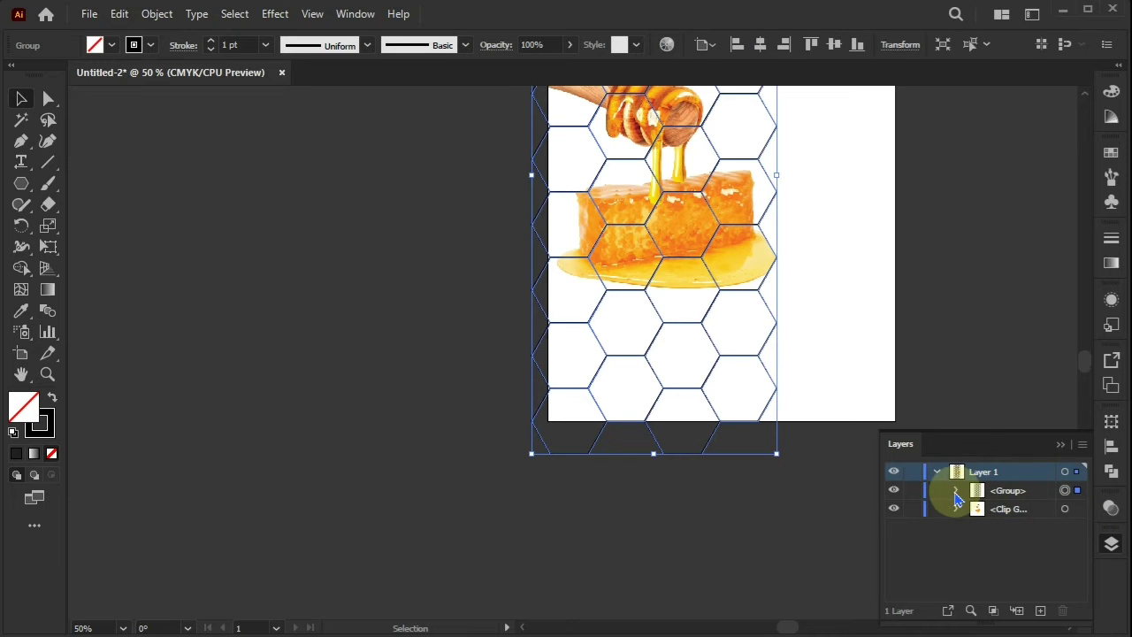
click(1112, 507)
click(1068, 526)
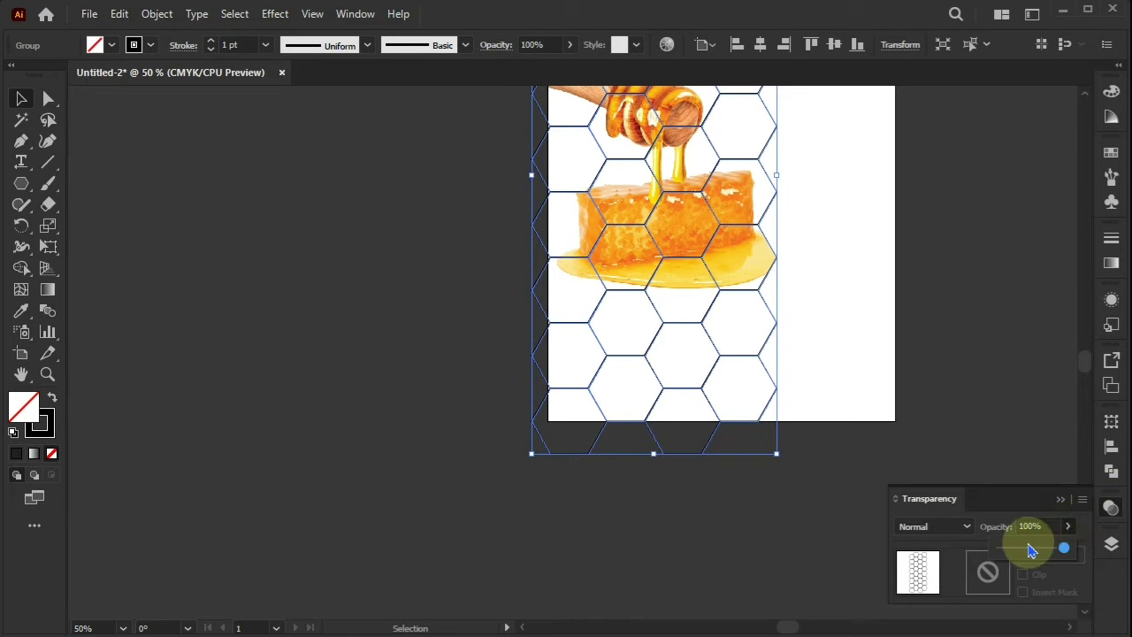
click(1032, 549)
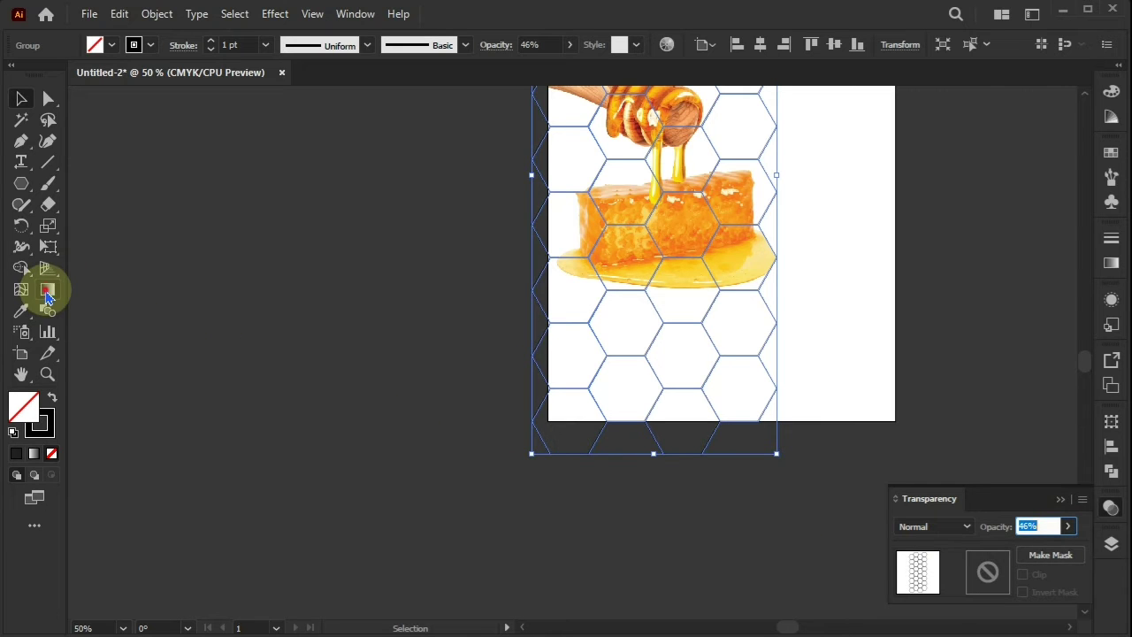
Apply a linear white-to-black gradient fill to the hexagons of the outline group.
click(47, 296)
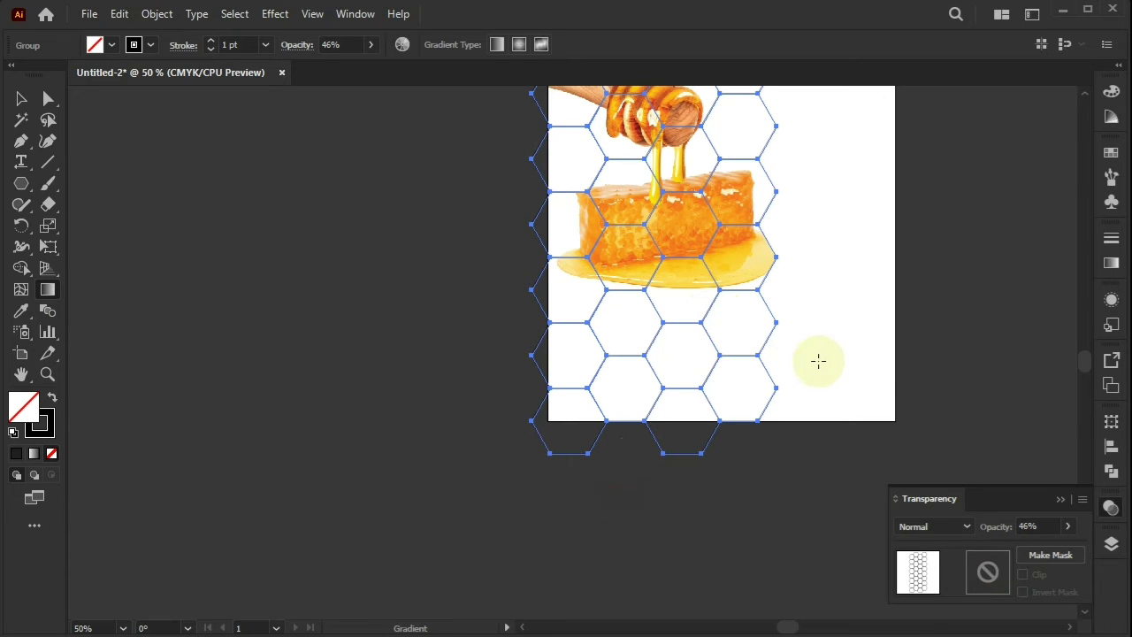
click(1115, 265)
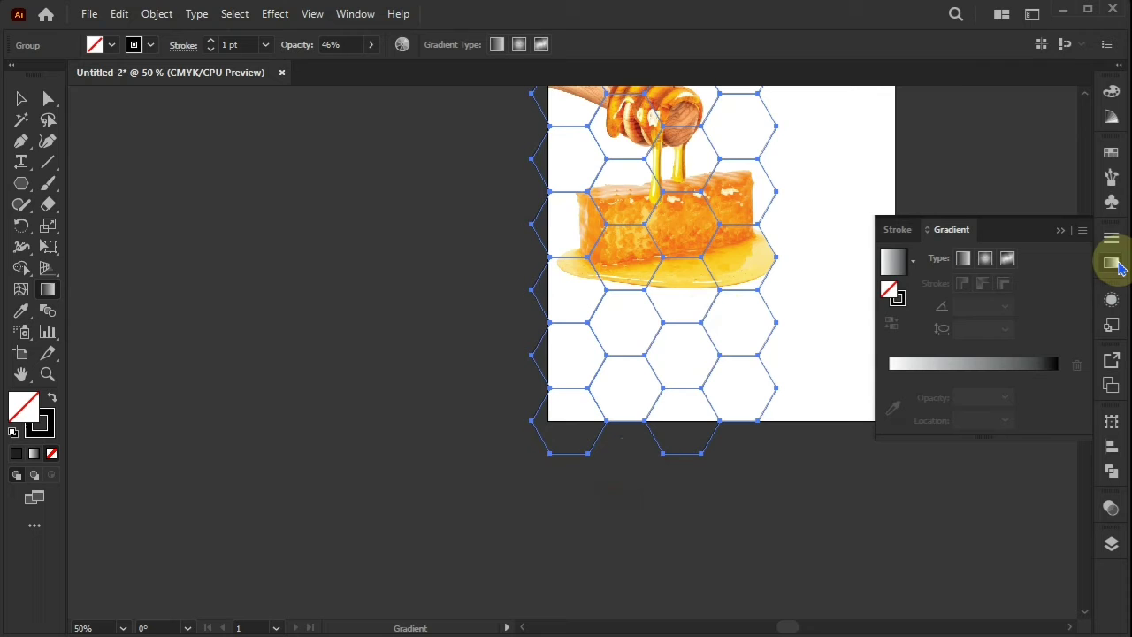
click(1043, 365)
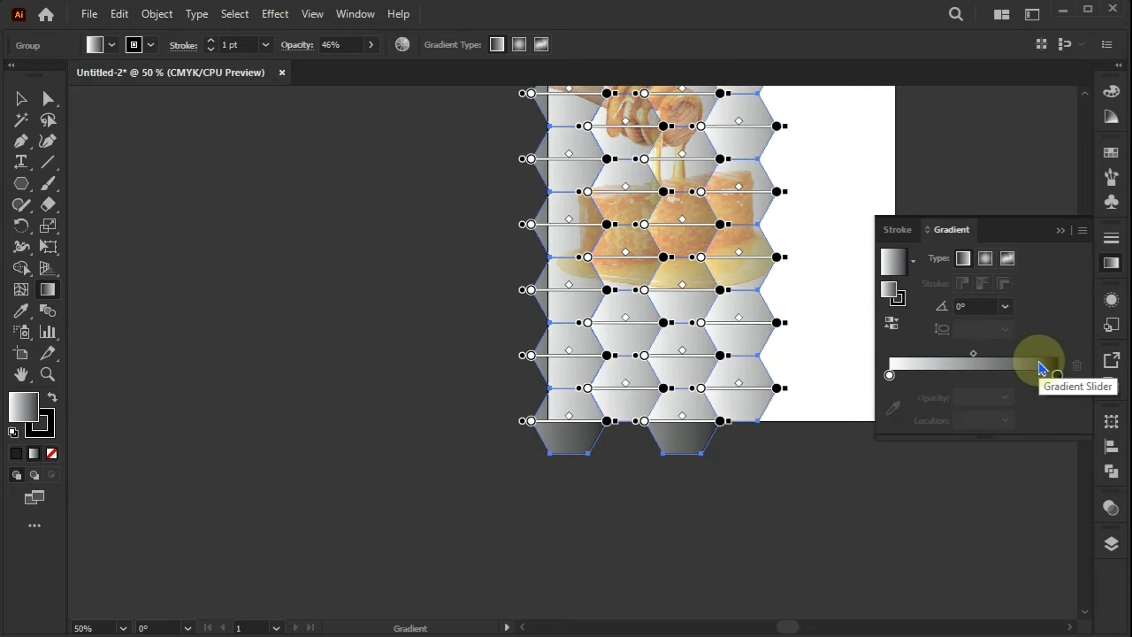
click(889, 376)
scroll(801, 433, down, 3)
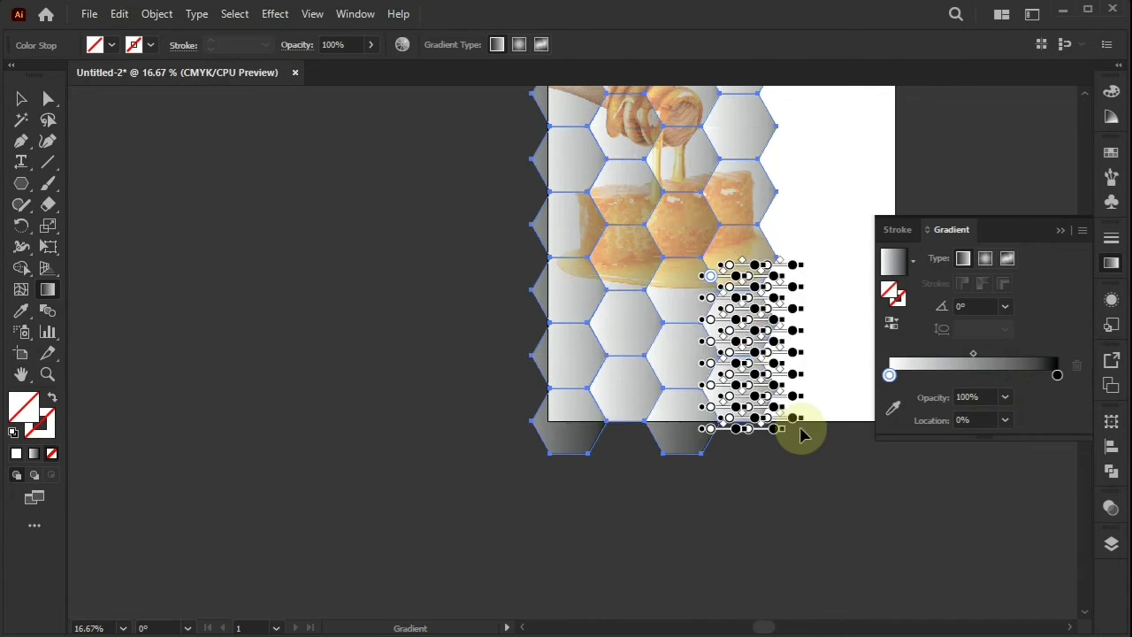
Set the opacity of the black end stop in the hexagons' gradient to 0%.
click(22, 98)
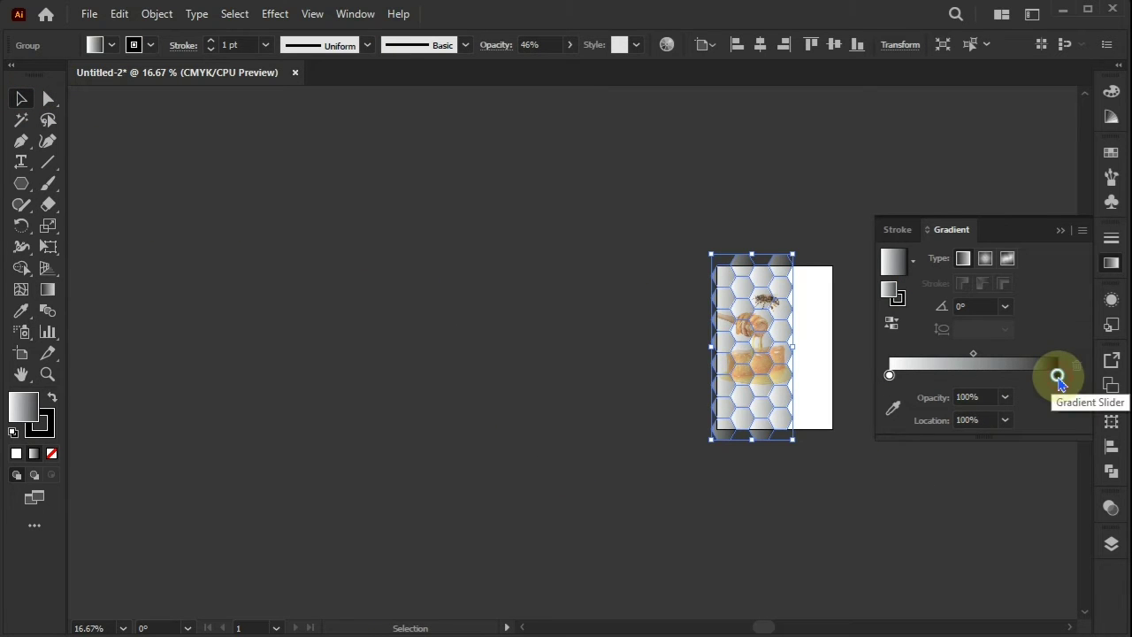
click(1005, 397)
click(1018, 425)
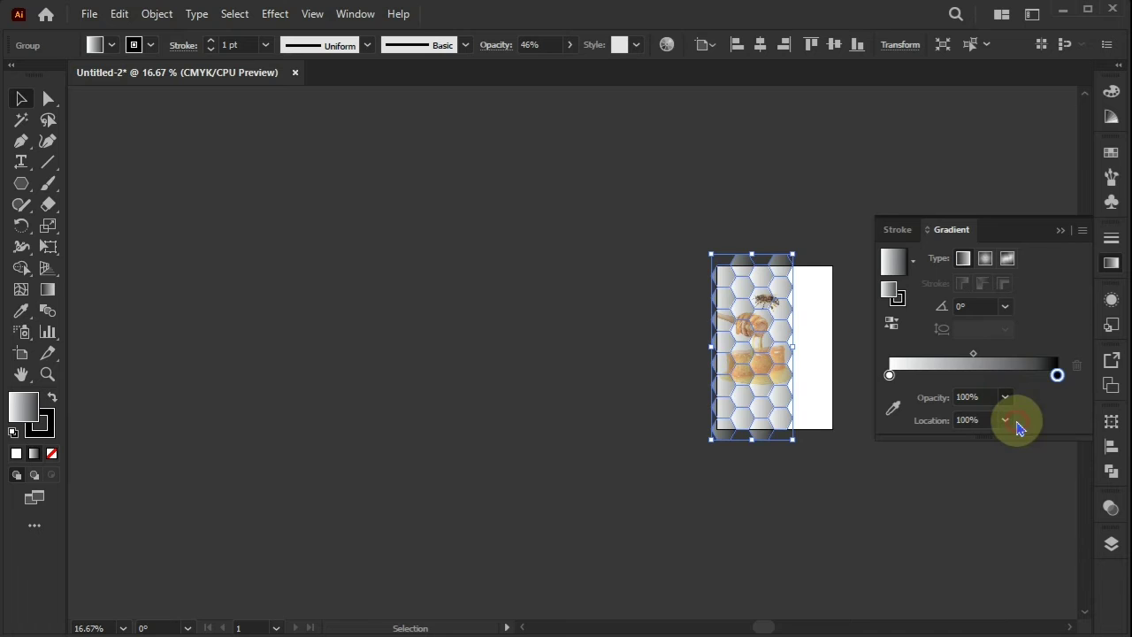
click(730, 501)
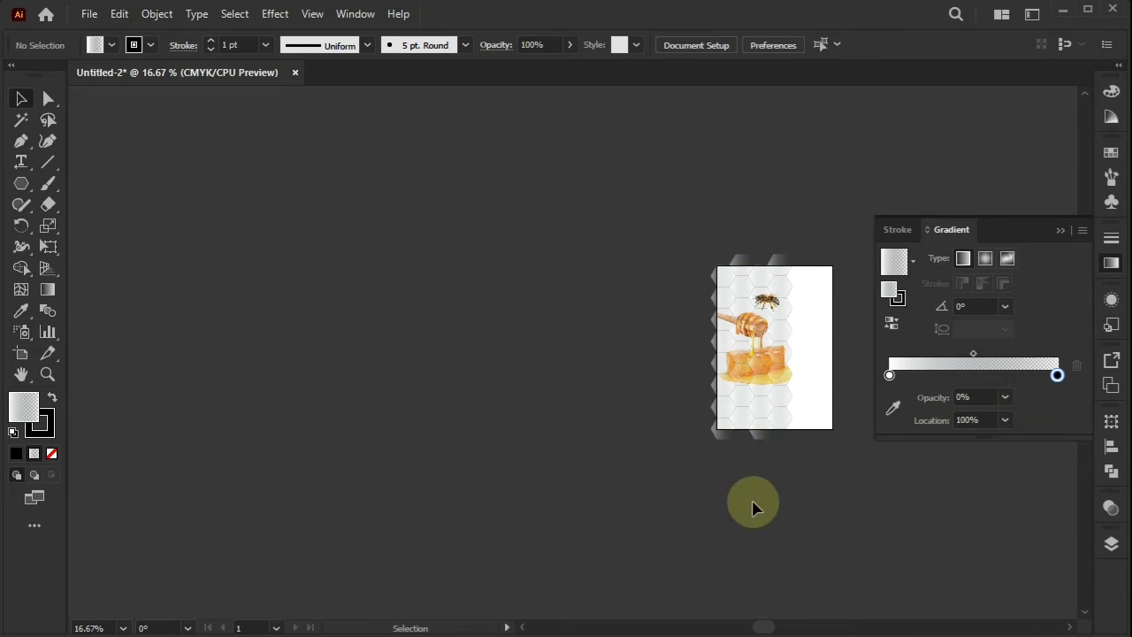
scroll(754, 500, up, 3)
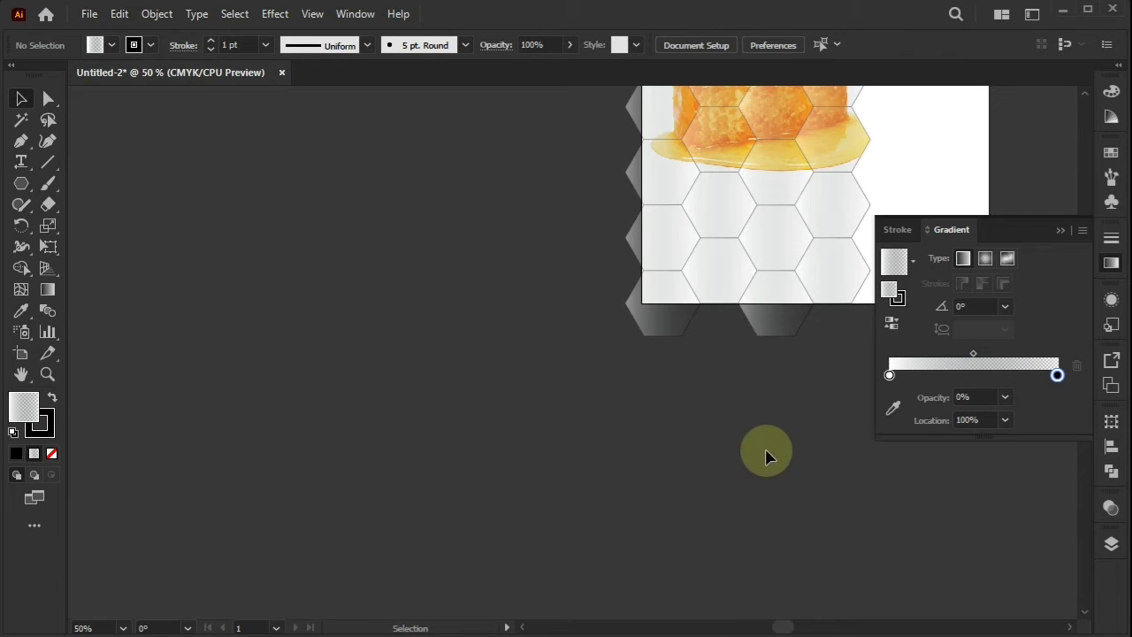
Try to set the transparent black gradient stop's location to 50% without selecting the hexagon group.
key(ctrl+0)
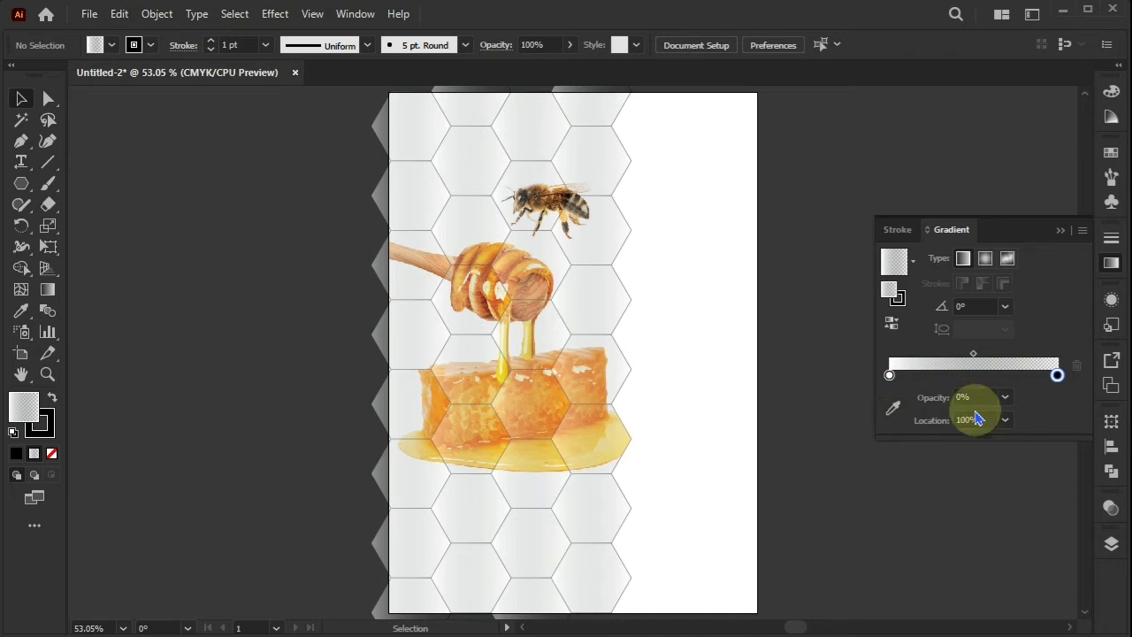
click(1005, 419)
click(1027, 307)
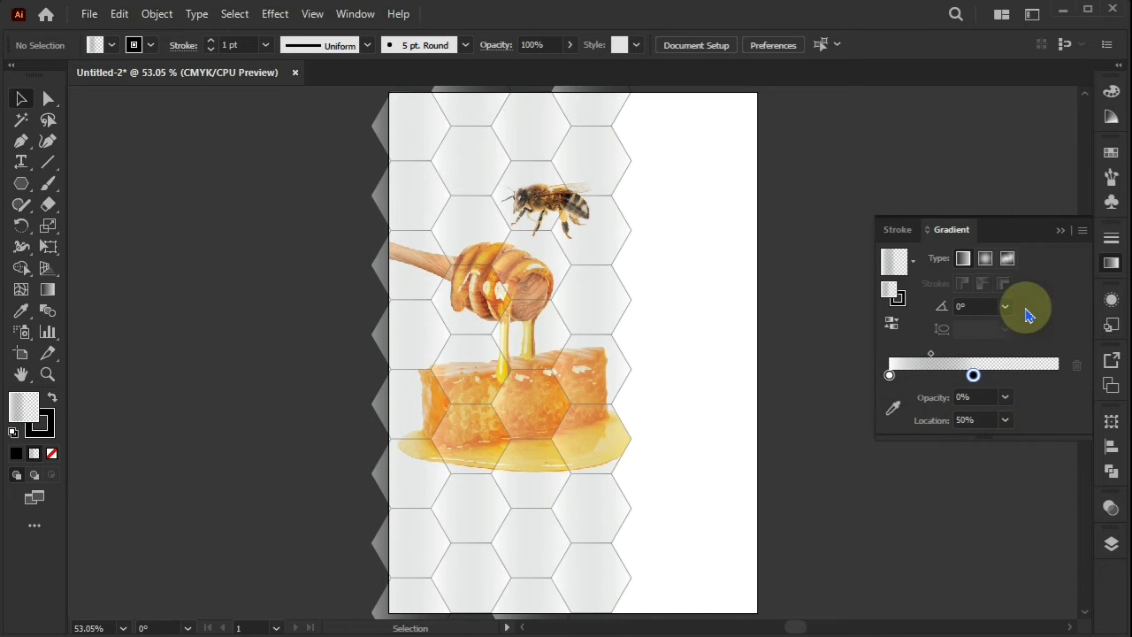
Select the hexagon group and set the location of its transparent black gradient stop to 50%.
click(387, 410)
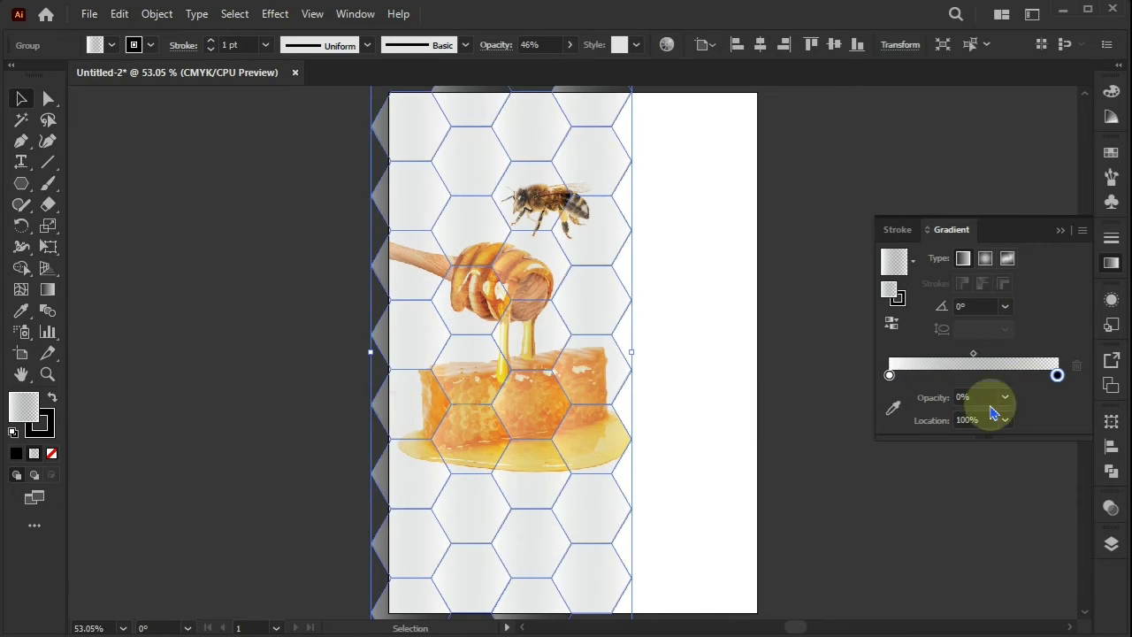
click(1005, 423)
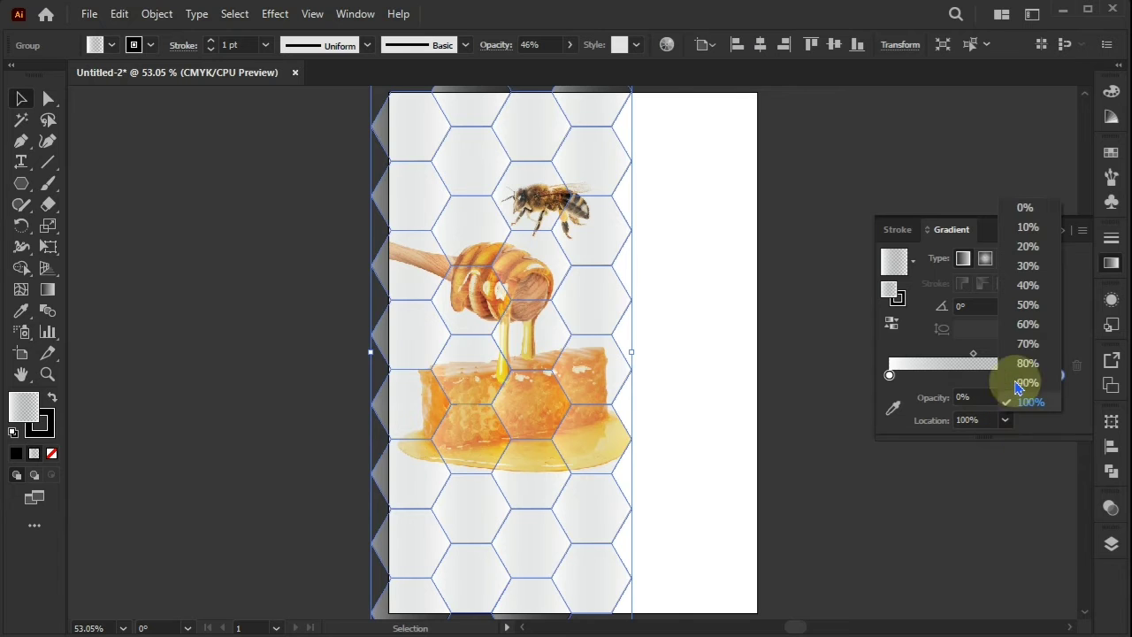
click(1026, 306)
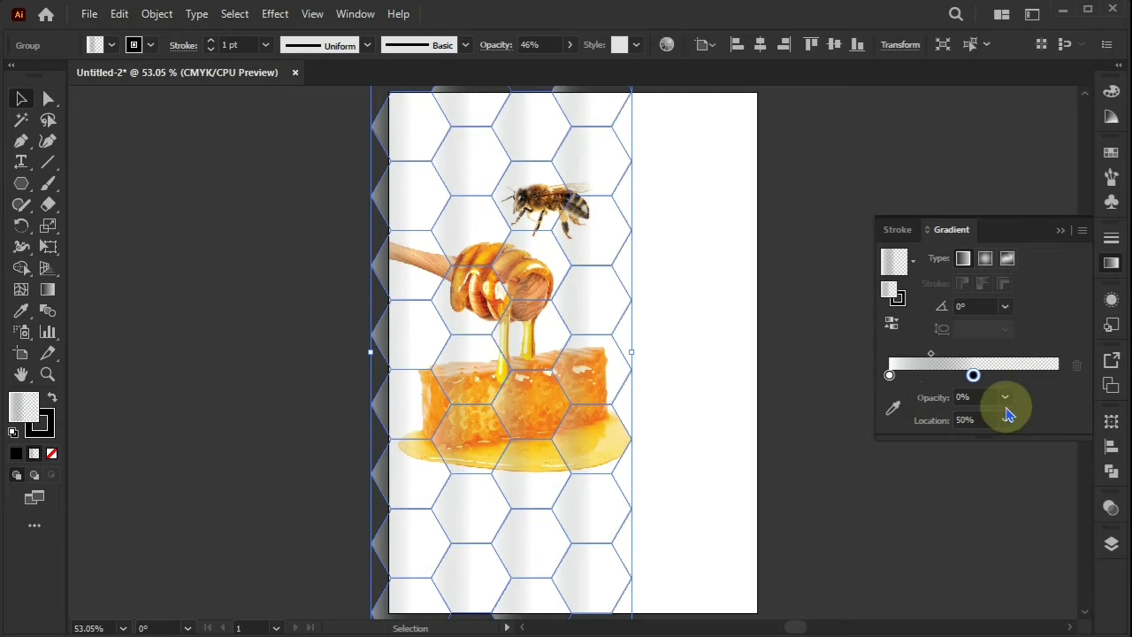
click(832, 420)
click(1061, 230)
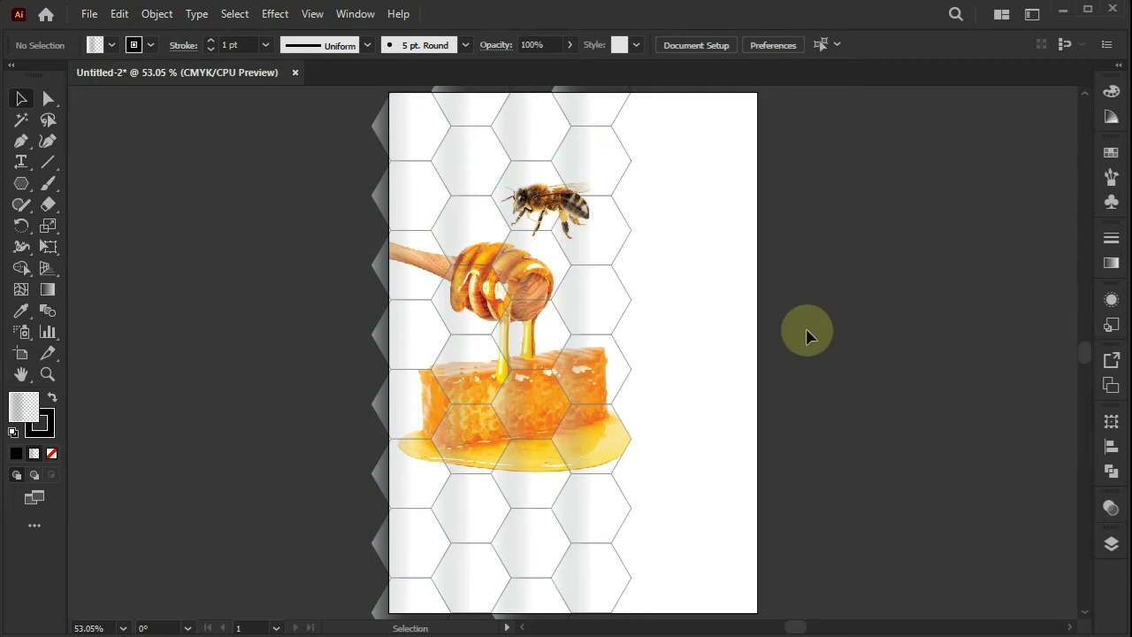
Ungroup the hexagon pattern on the artboard.
scroll(660, 340, down, 2)
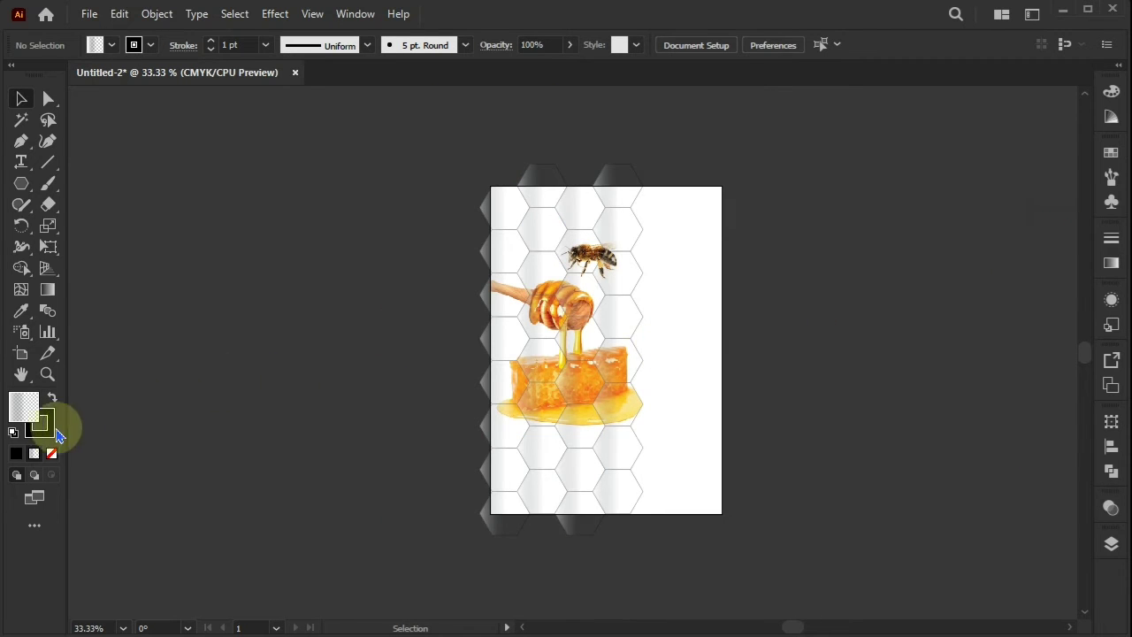
click(542, 225)
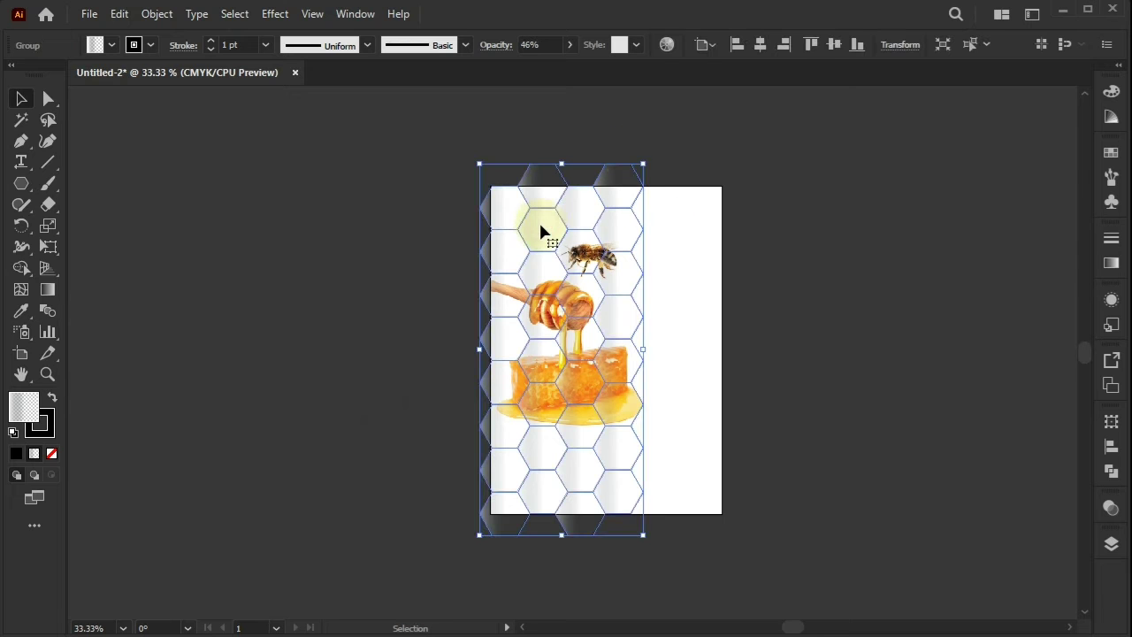
right_click(534, 176)
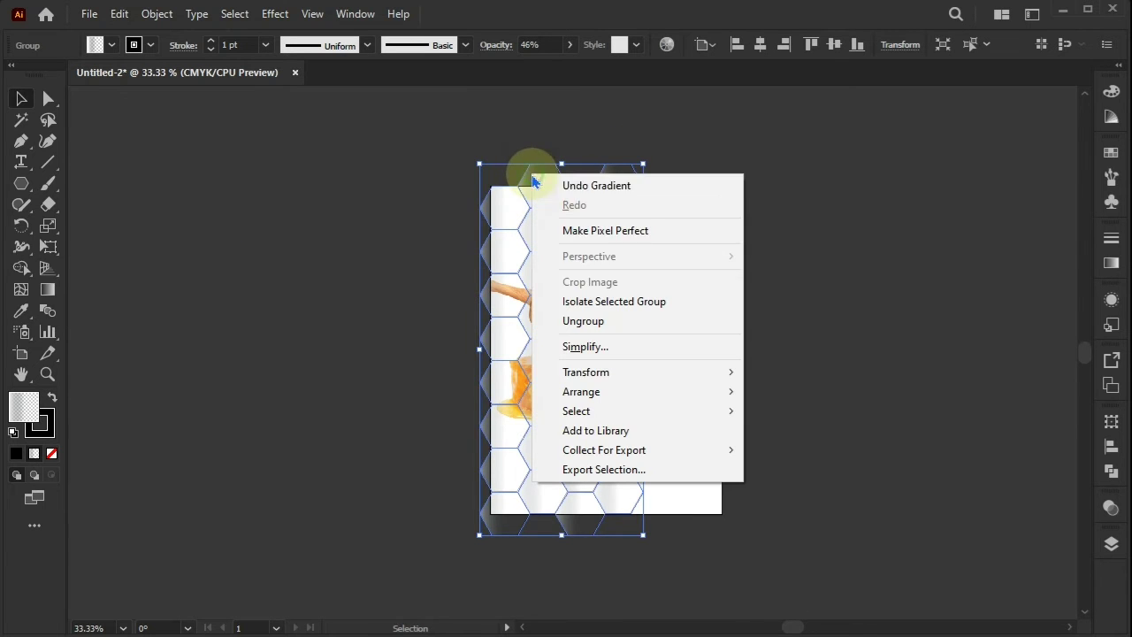
click(586, 321)
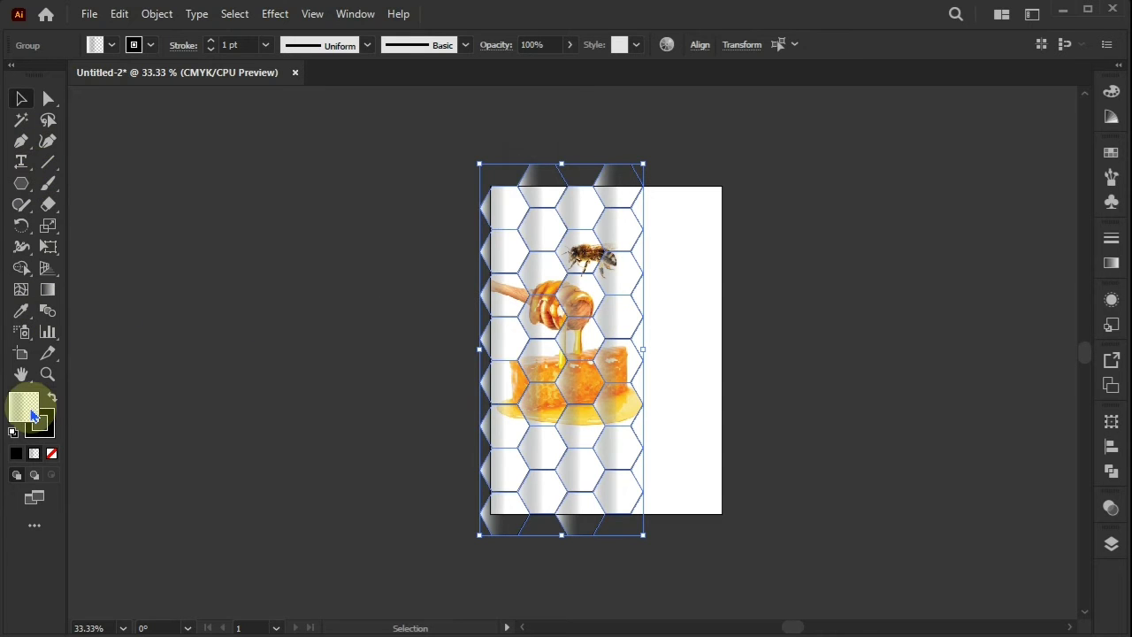
Try to fill the selected hexagon pattern with solid black.
double_click(24, 409)
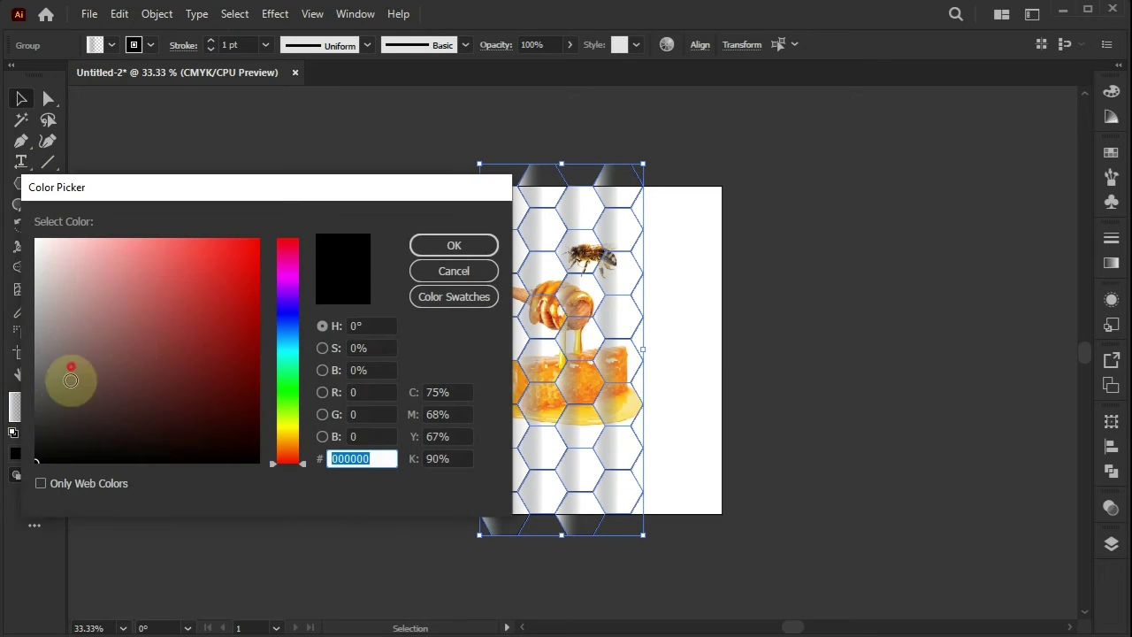
click(454, 245)
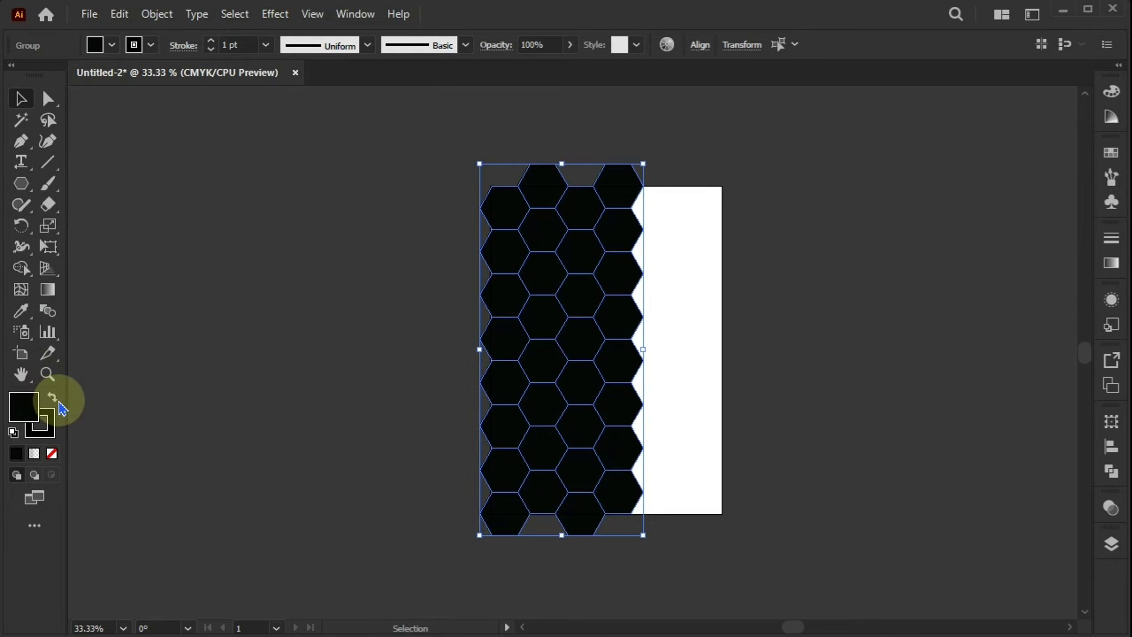
key(ctrl+z)
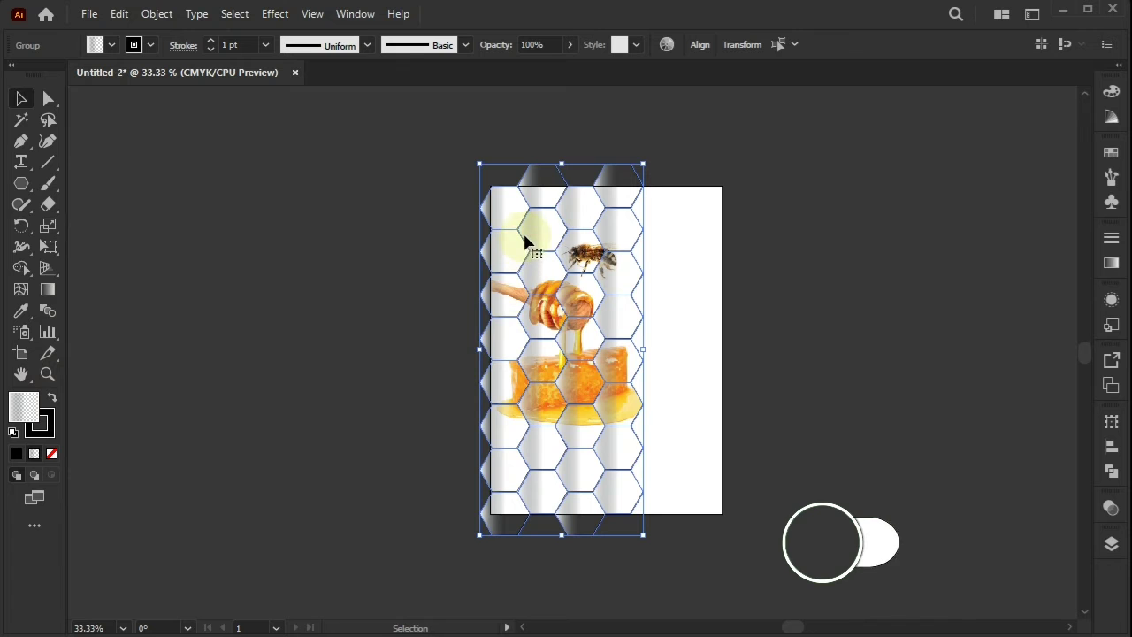
Ungroup the remaining nested hexagon groups into individual polygons.
click(517, 215)
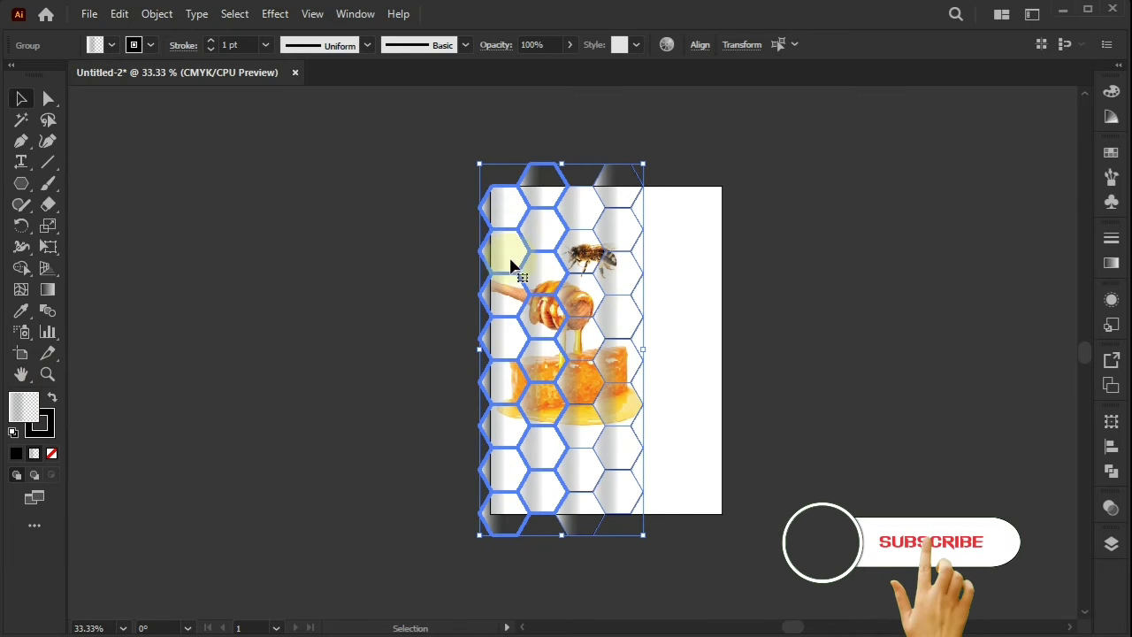
right_click(518, 269)
click(559, 403)
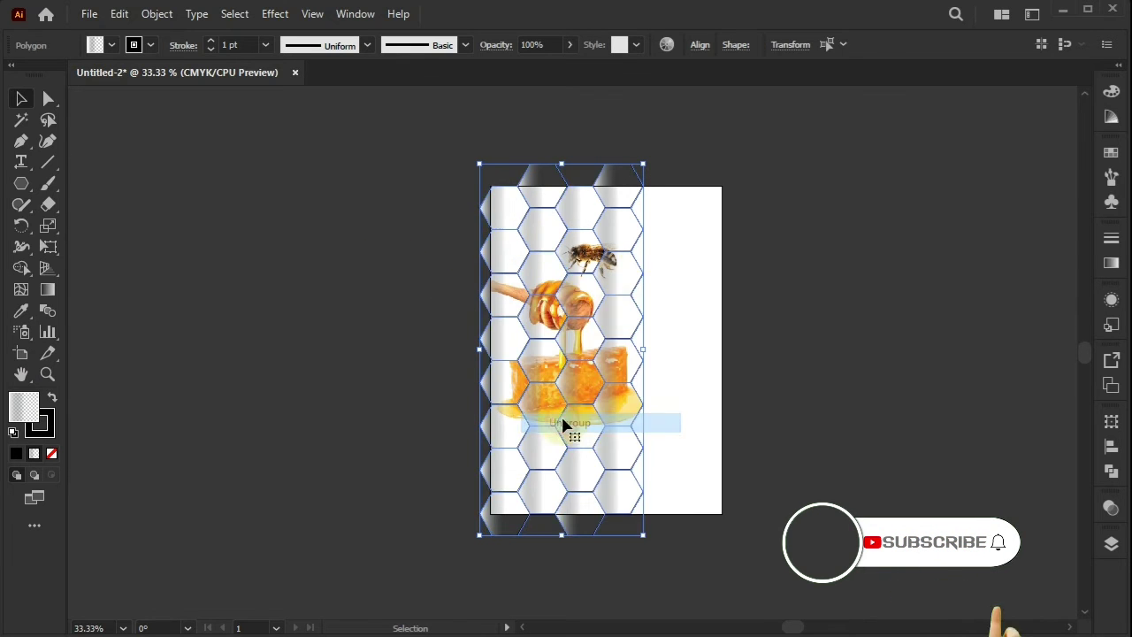
click(624, 256)
click(635, 239)
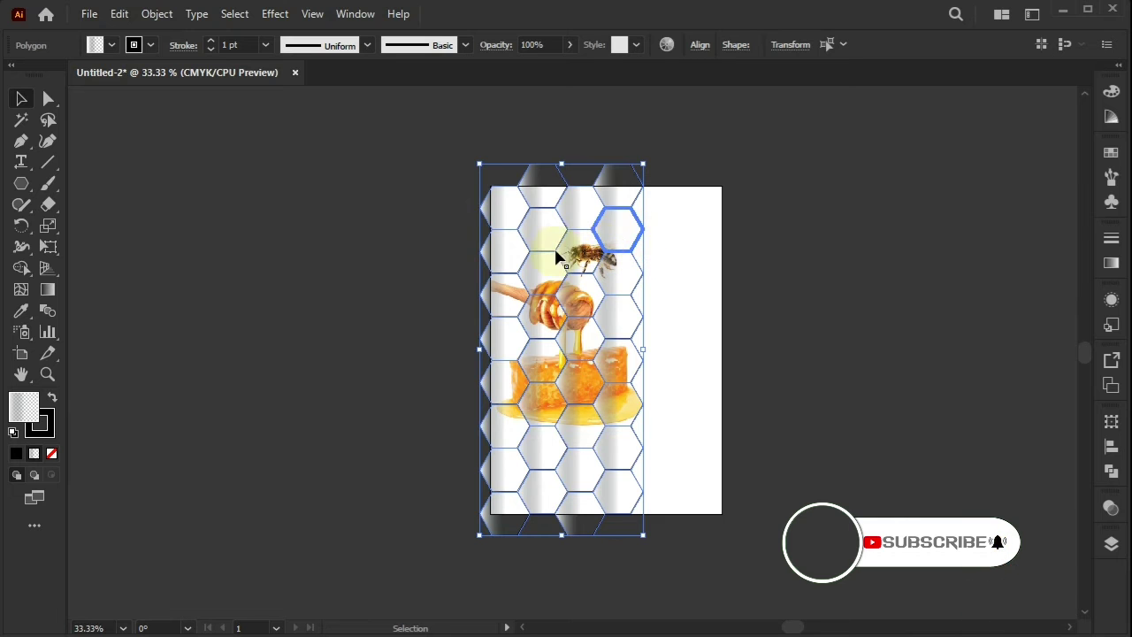
Try filling all the ungrouped hexagons with solid black 000000, and undo the fill.
double_click(19, 409)
click(451, 246)
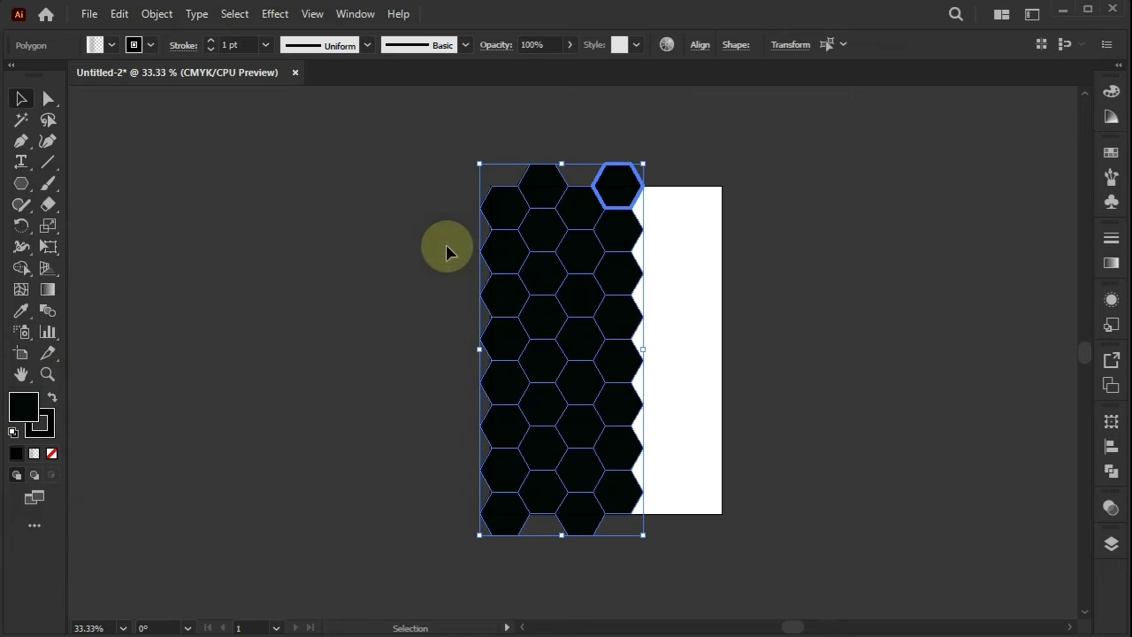
click(784, 312)
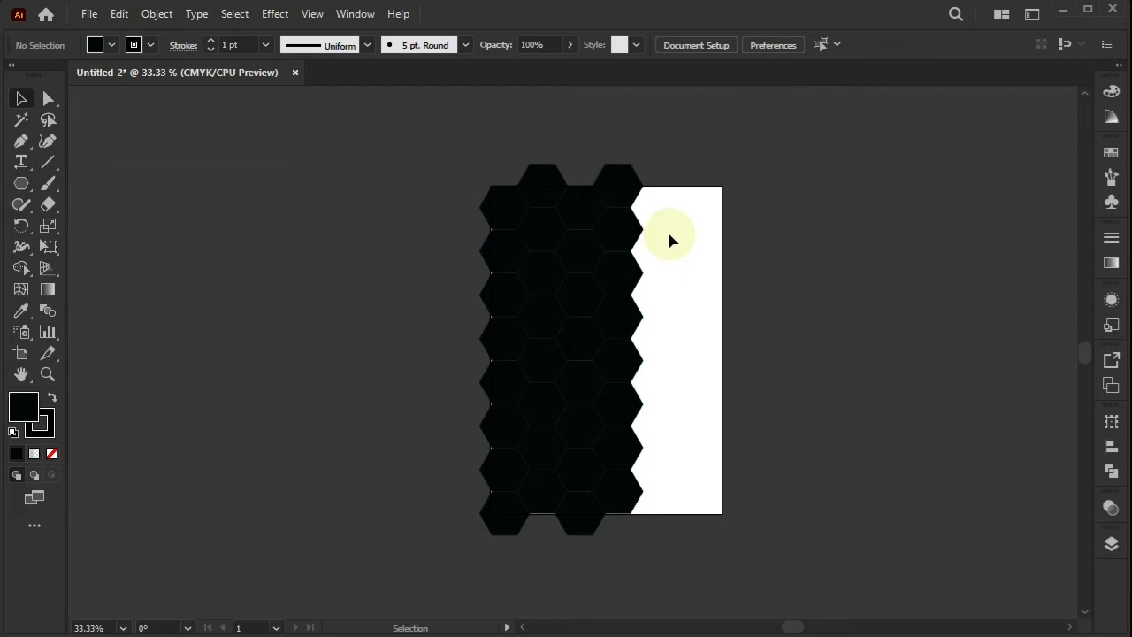
key(ctrl+z)
click(651, 193)
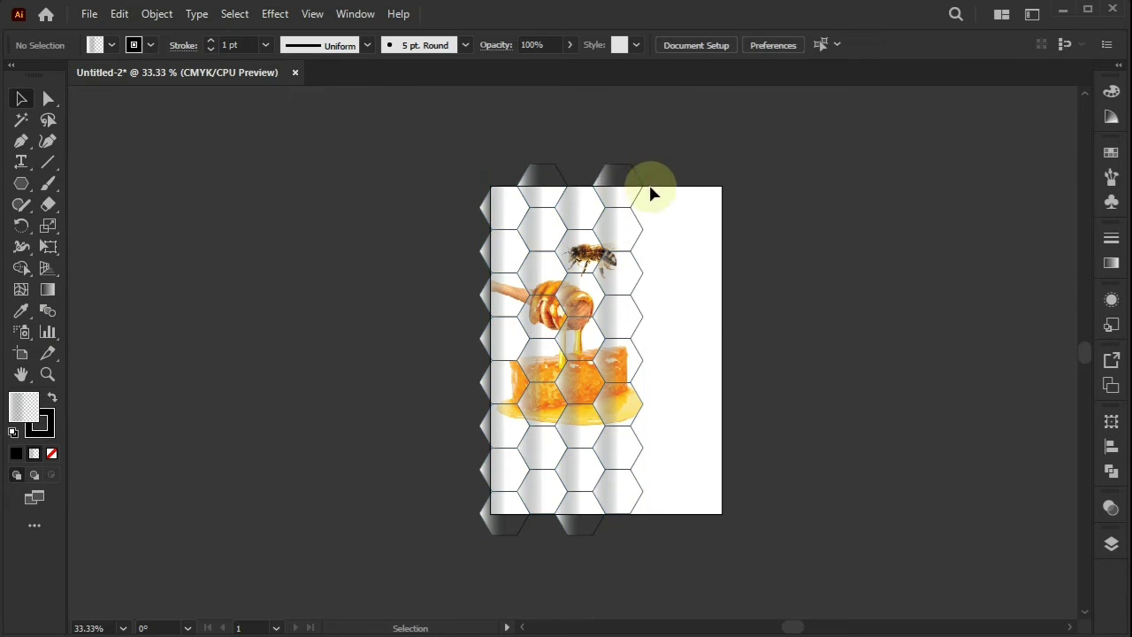
Fill the topmost hexagon of the fourth column with black and copy that fill to the second column's topmost hexagon.
click(626, 194)
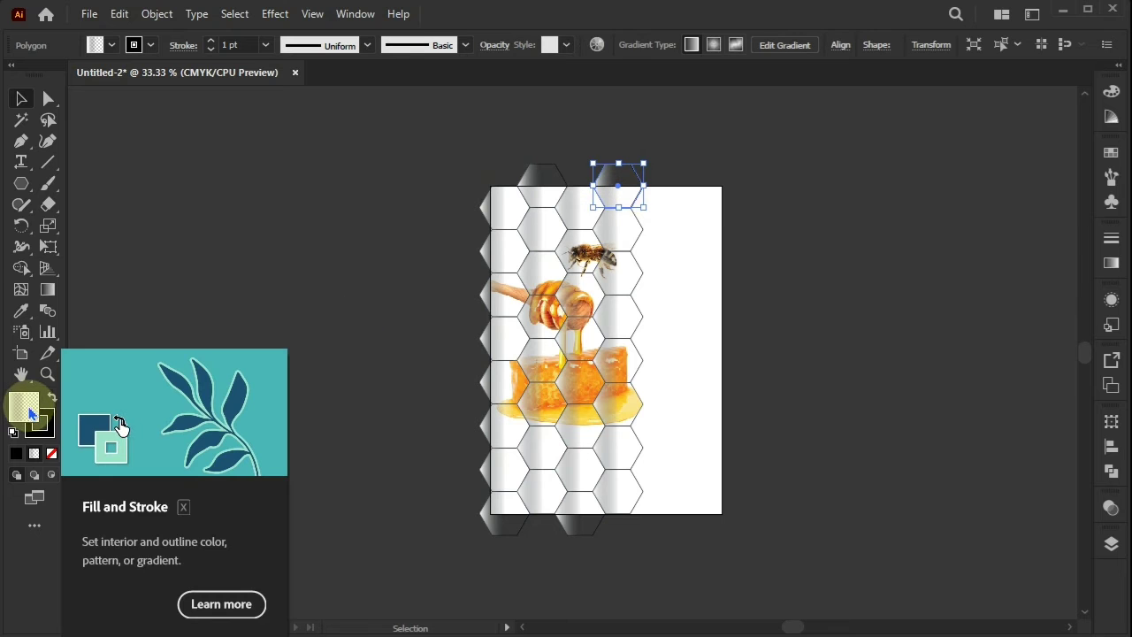
click(19, 456)
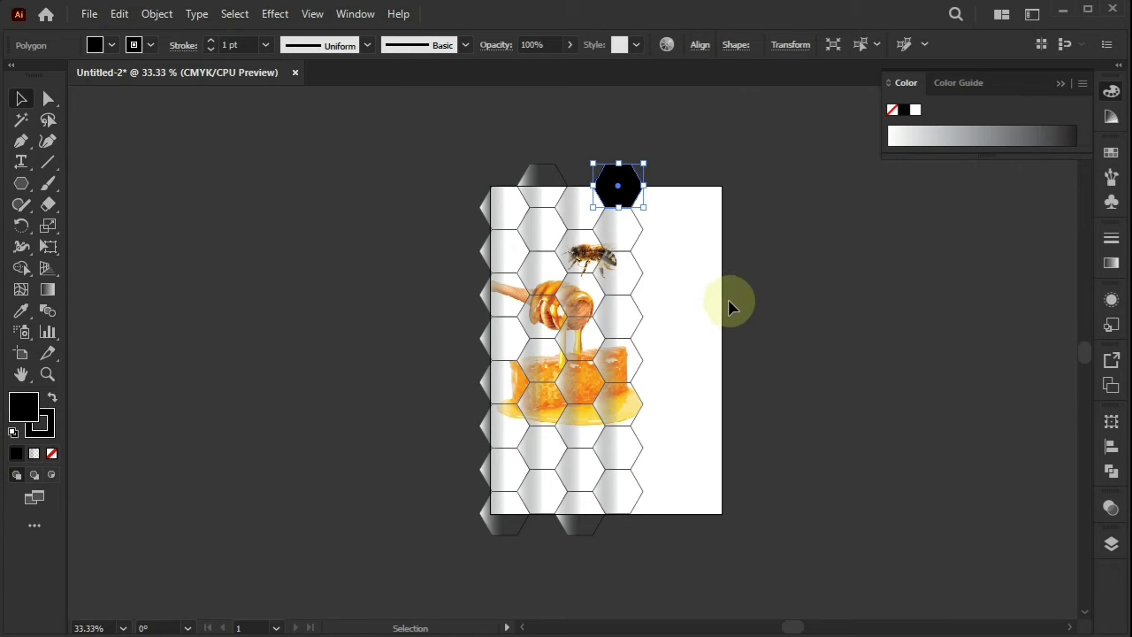
click(879, 263)
click(544, 206)
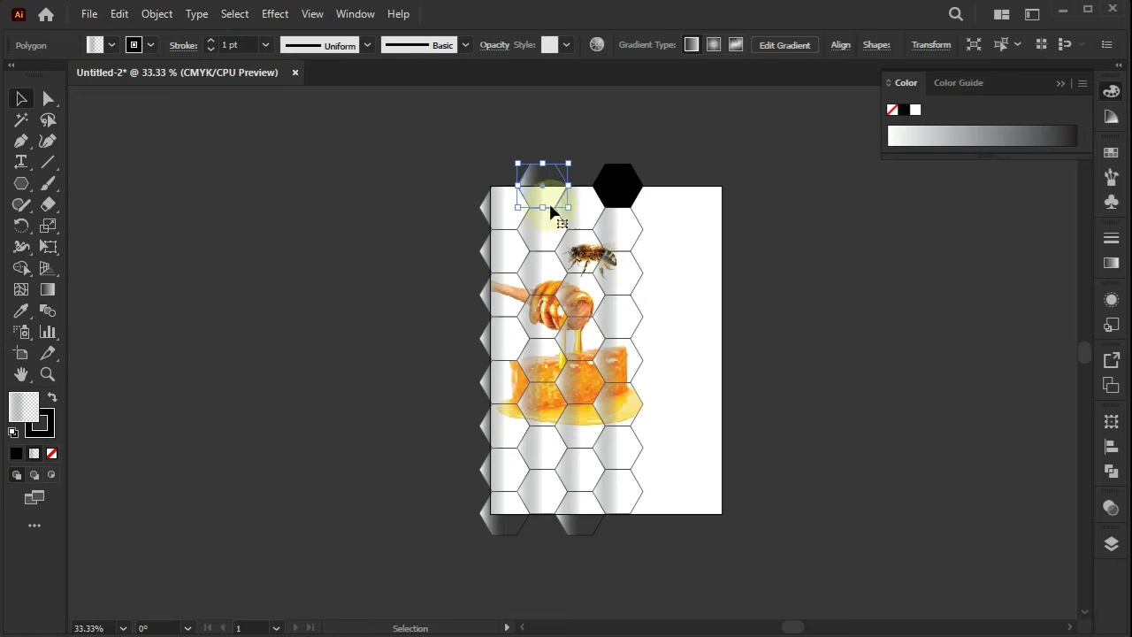
click(22, 311)
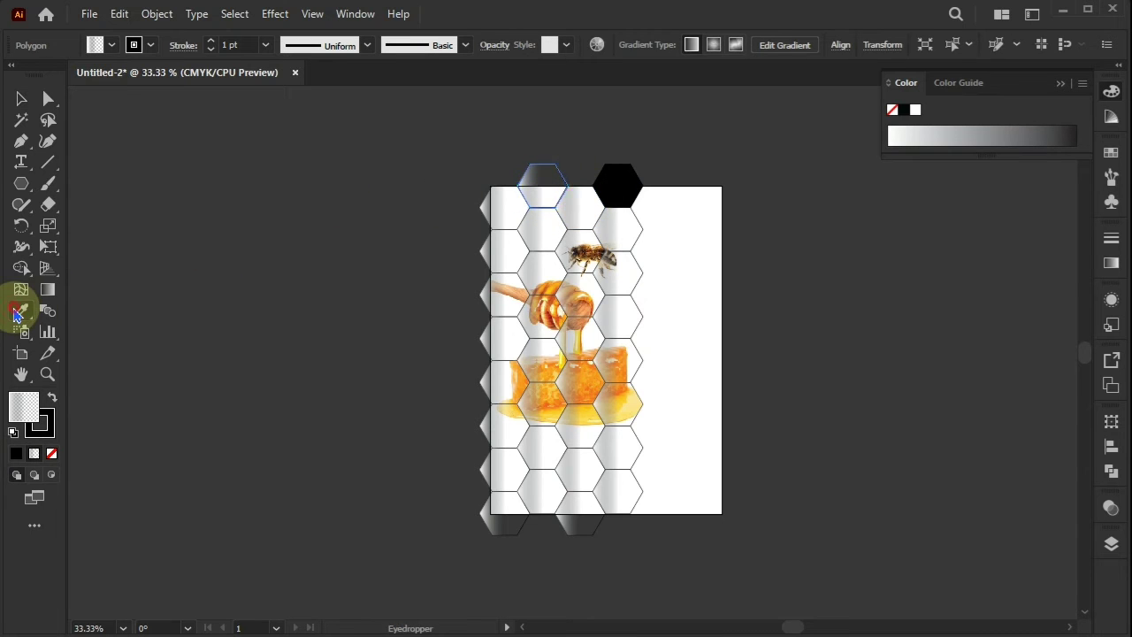
click(608, 195)
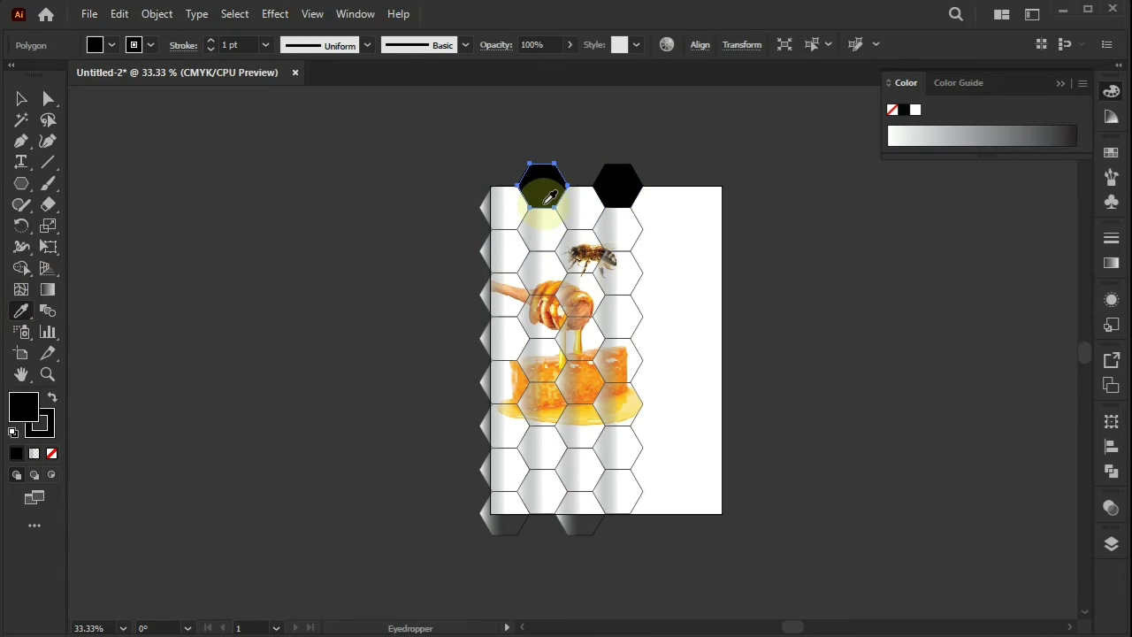
key(v)
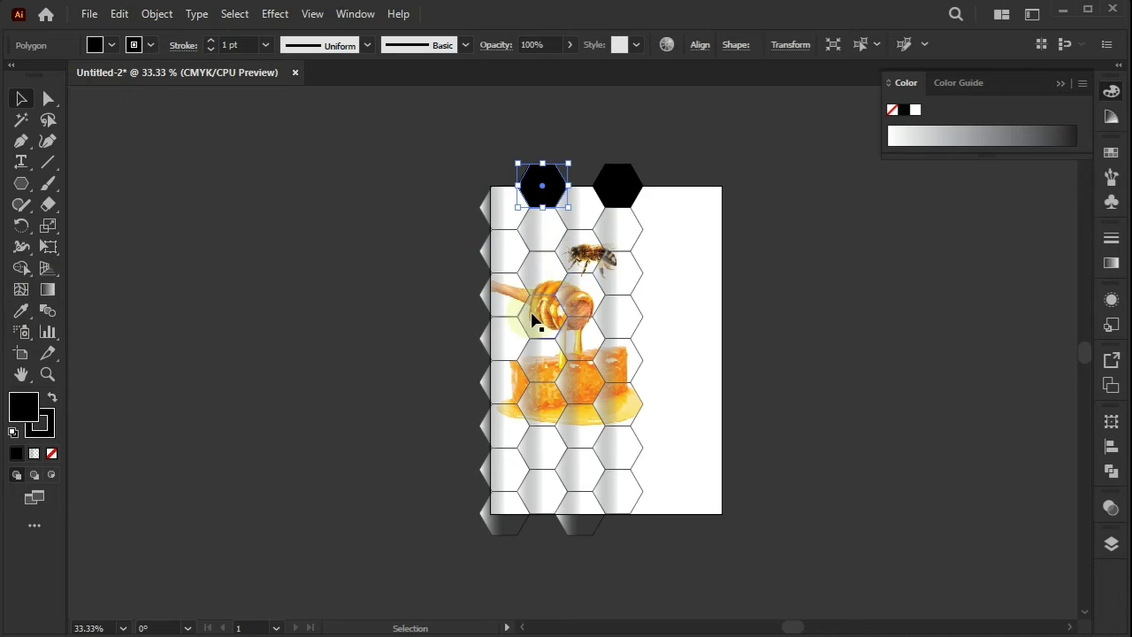
Copy the black fill with the Eyedropper to the second-lowest hexagon of the first column and the lowest hexagon of the fourth column.
click(519, 480)
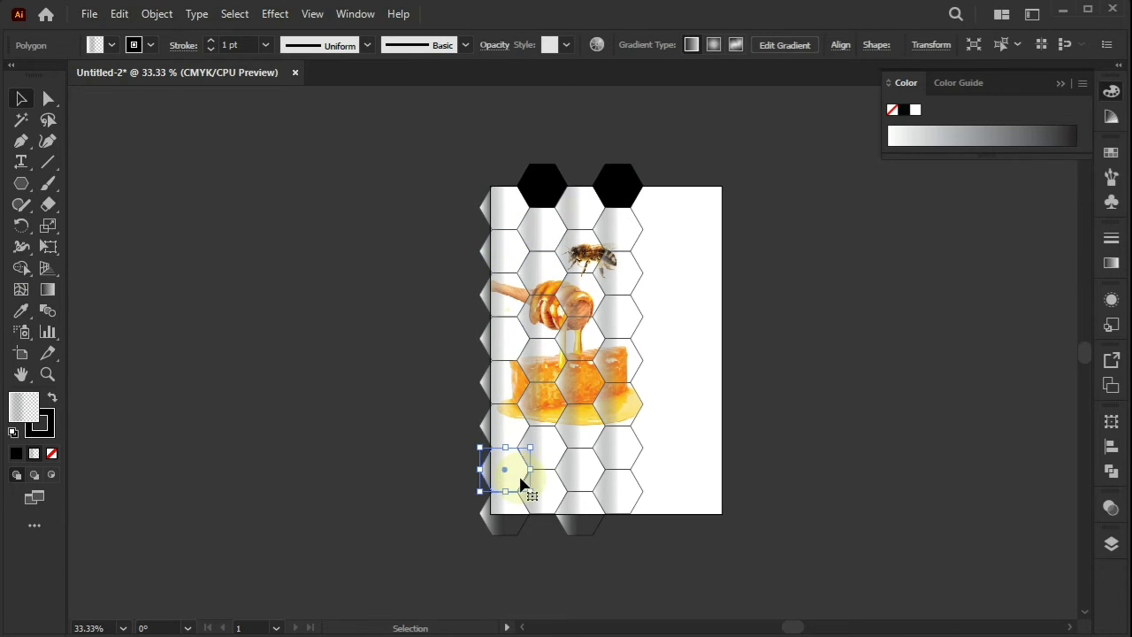
key(i)
click(618, 182)
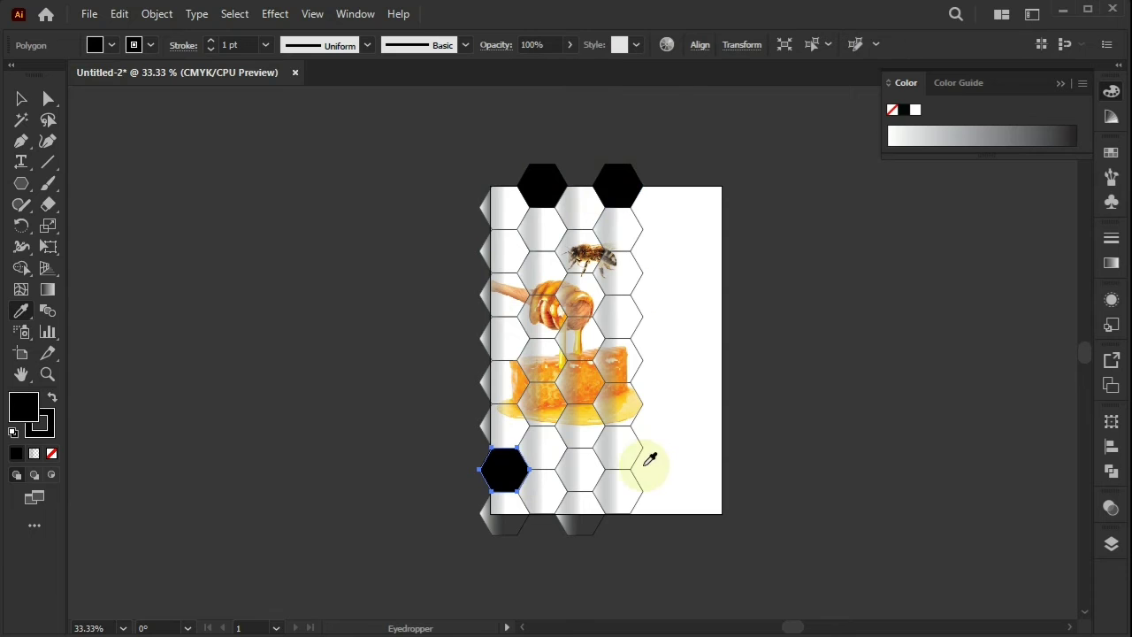
key(v)
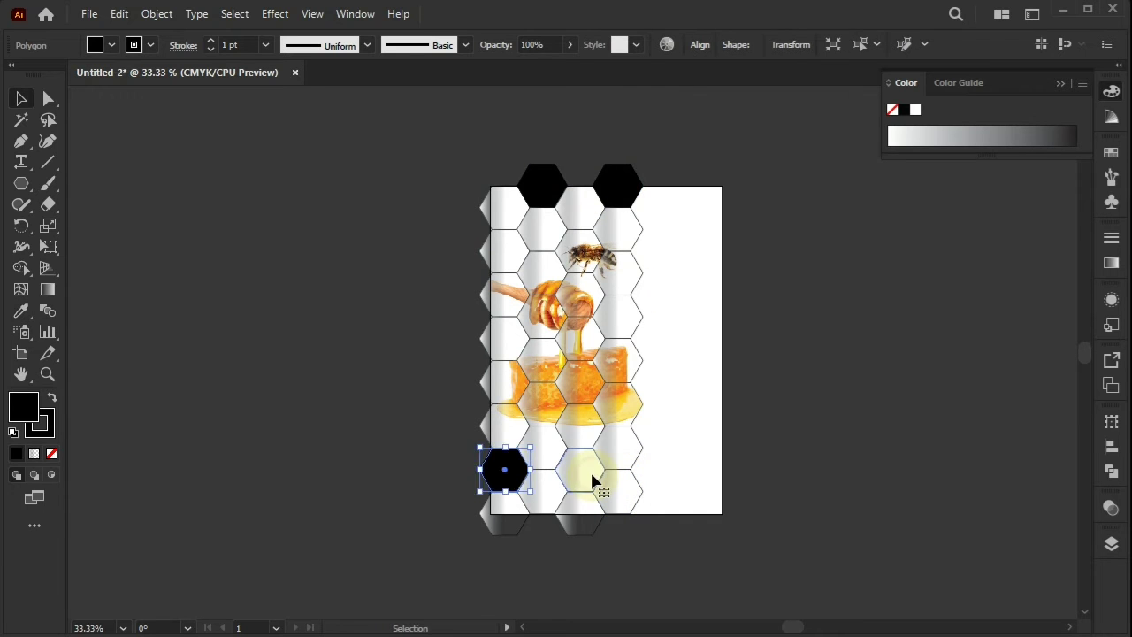
click(592, 474)
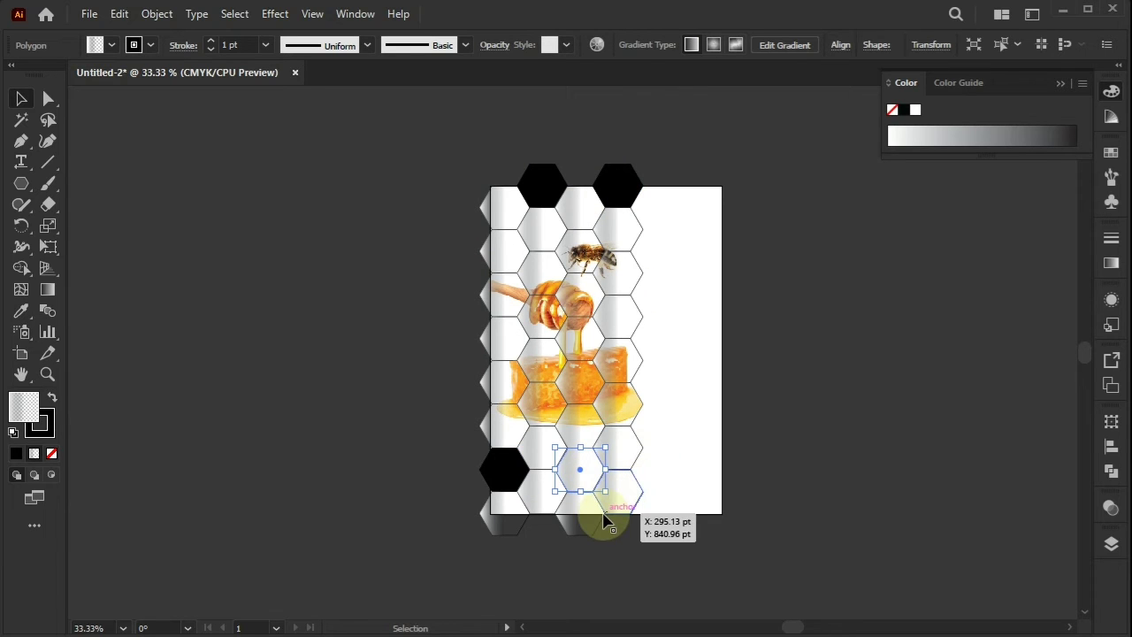
key(i)
click(618, 184)
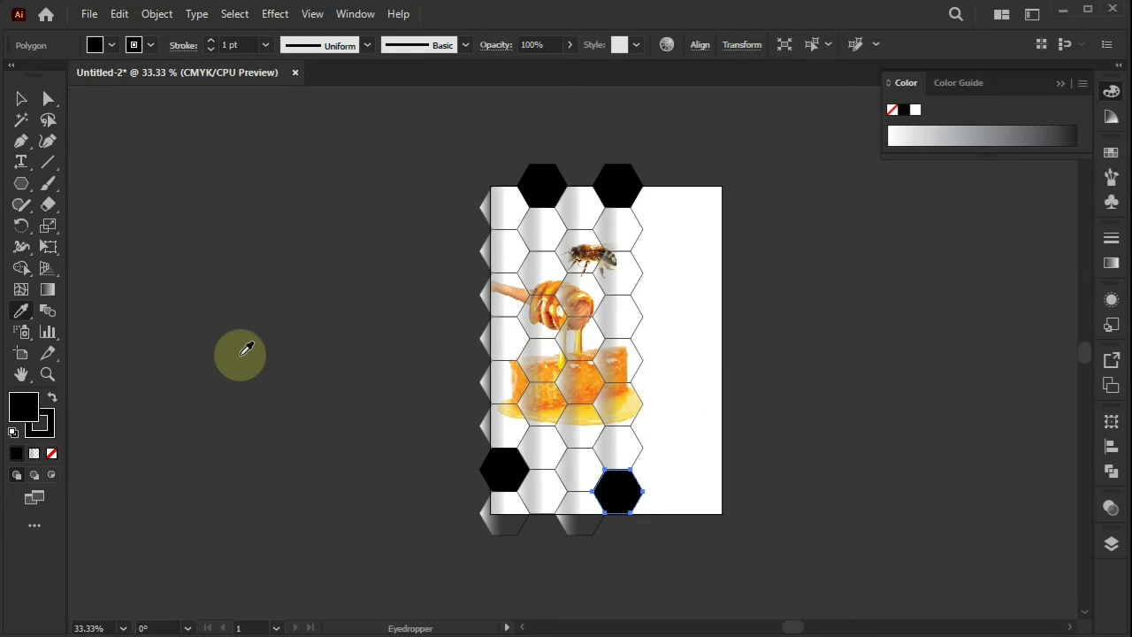
key(v)
Fill the hexagon directly below the second column's black top hexagon with orange F49321.
click(518, 254)
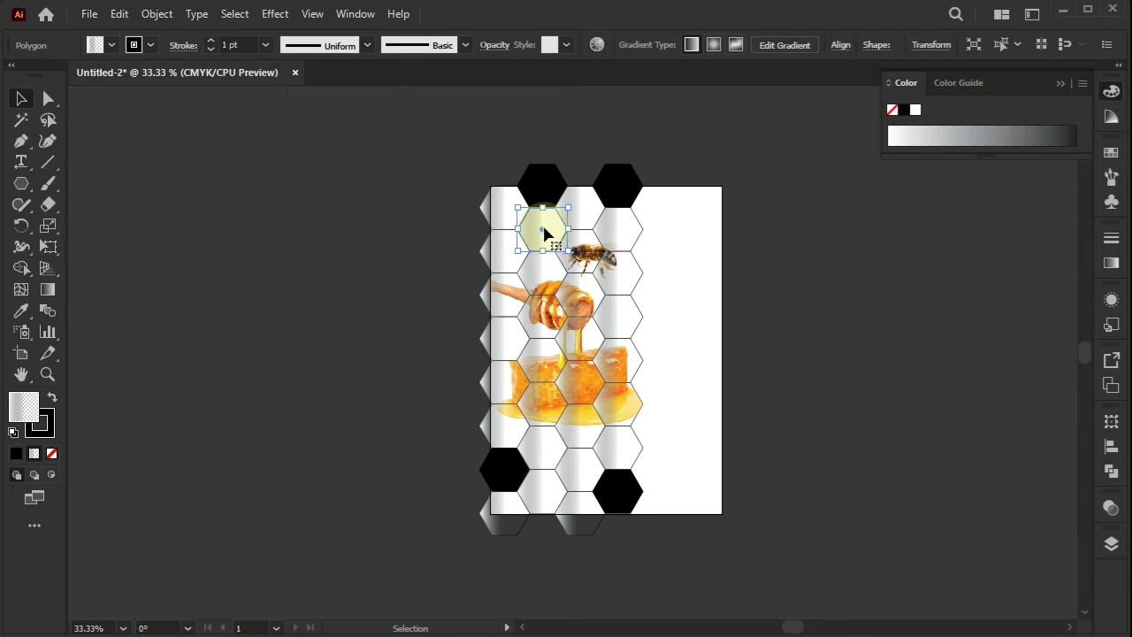
key(i)
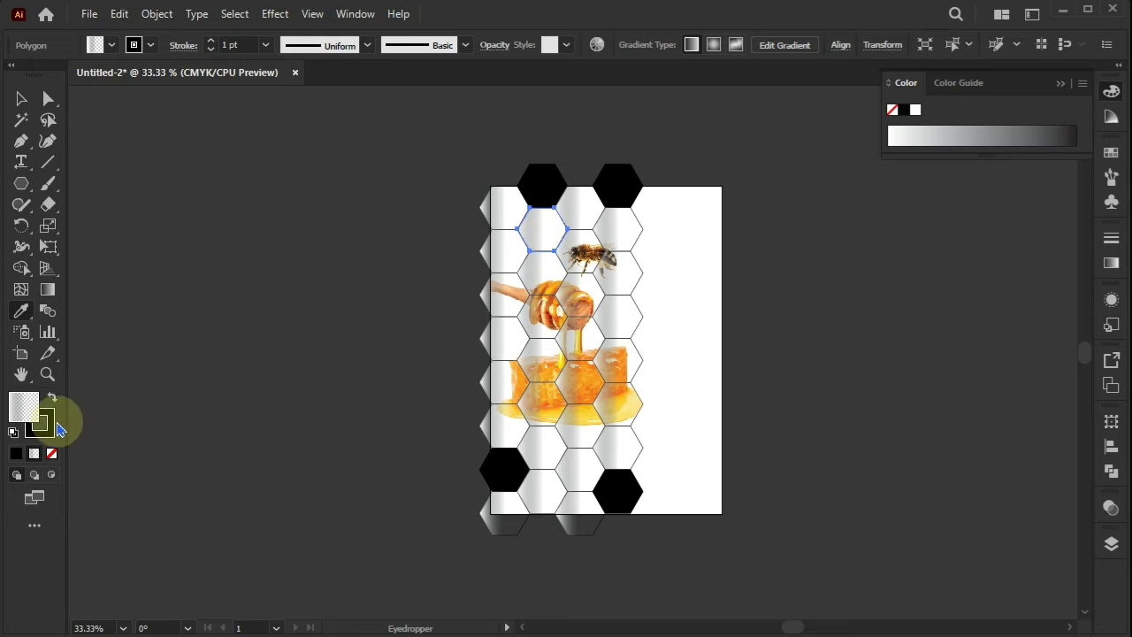
double_click(23, 407)
drag(288, 417, 292, 449)
click(231, 245)
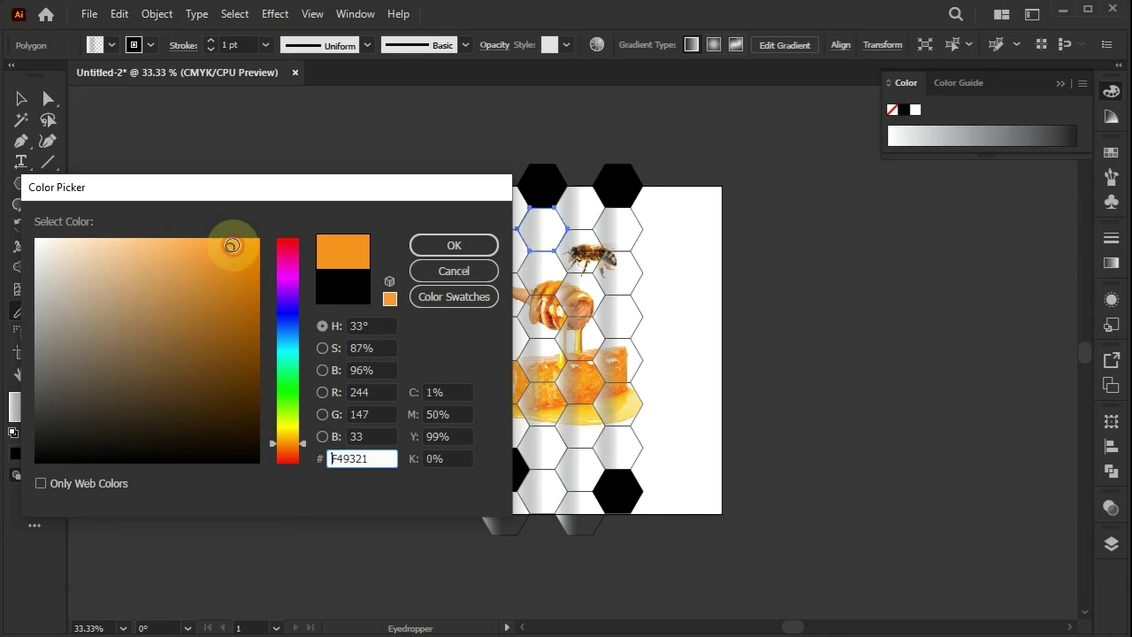
click(454, 245)
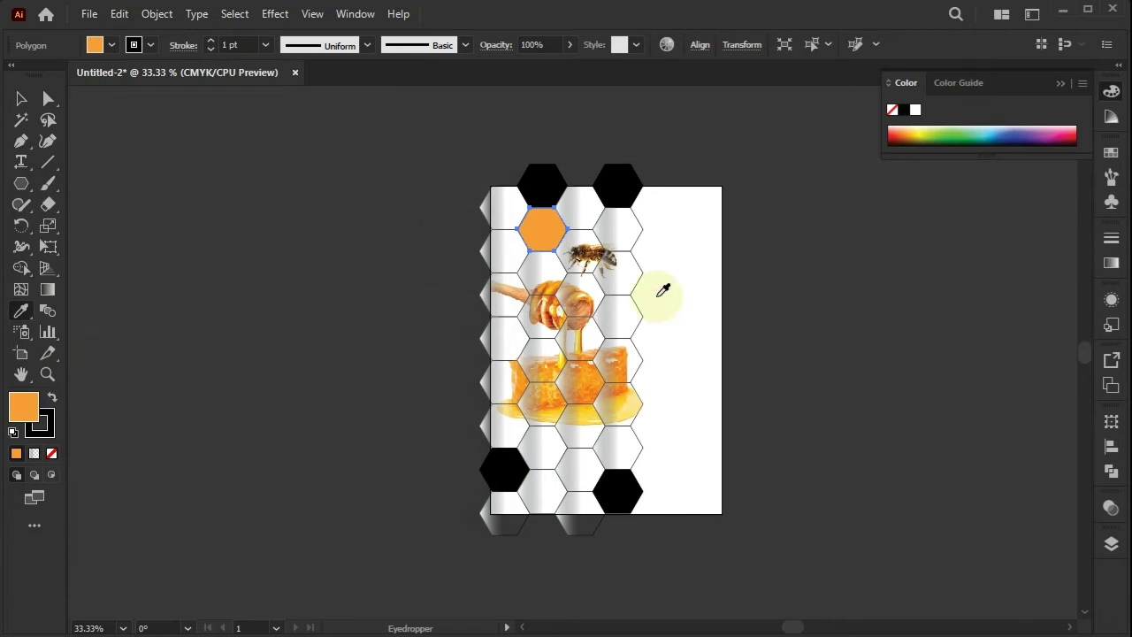
key(v)
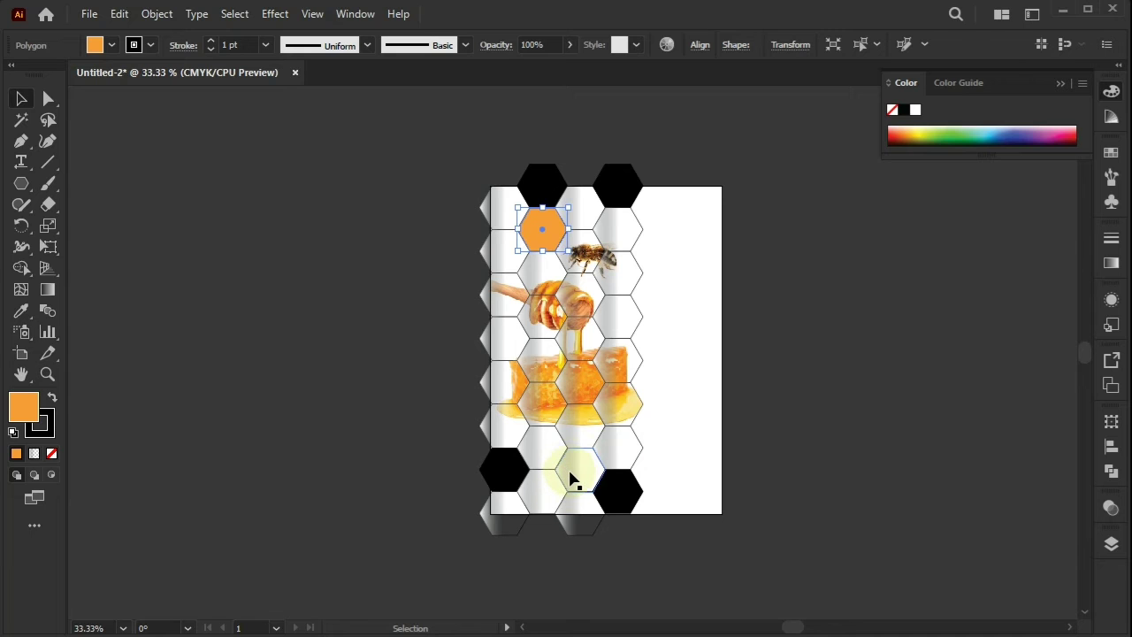
Copy the orange fill to the third column's second-lowest hexagon and to the hexagon above the first column's black one.
click(571, 477)
key(i)
click(543, 226)
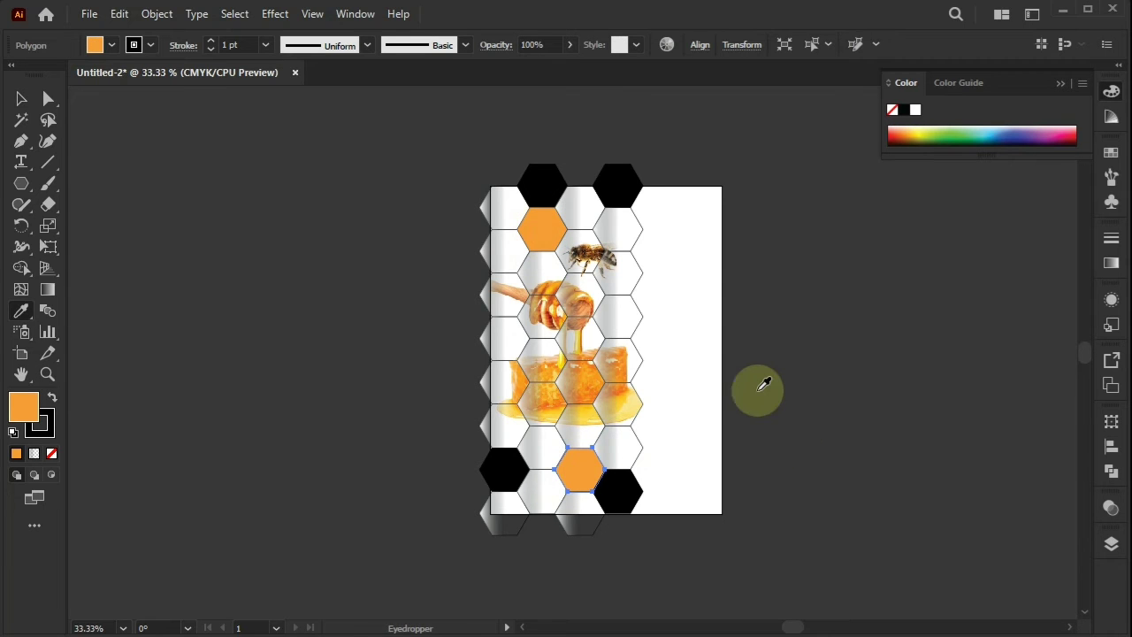
key(v)
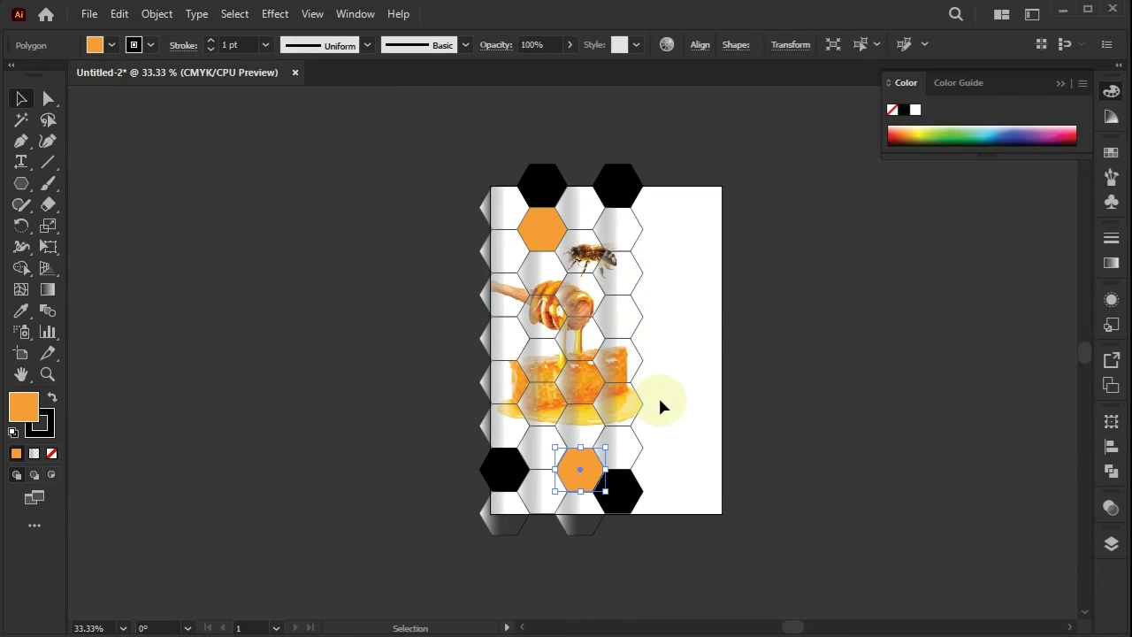
click(522, 431)
key(i)
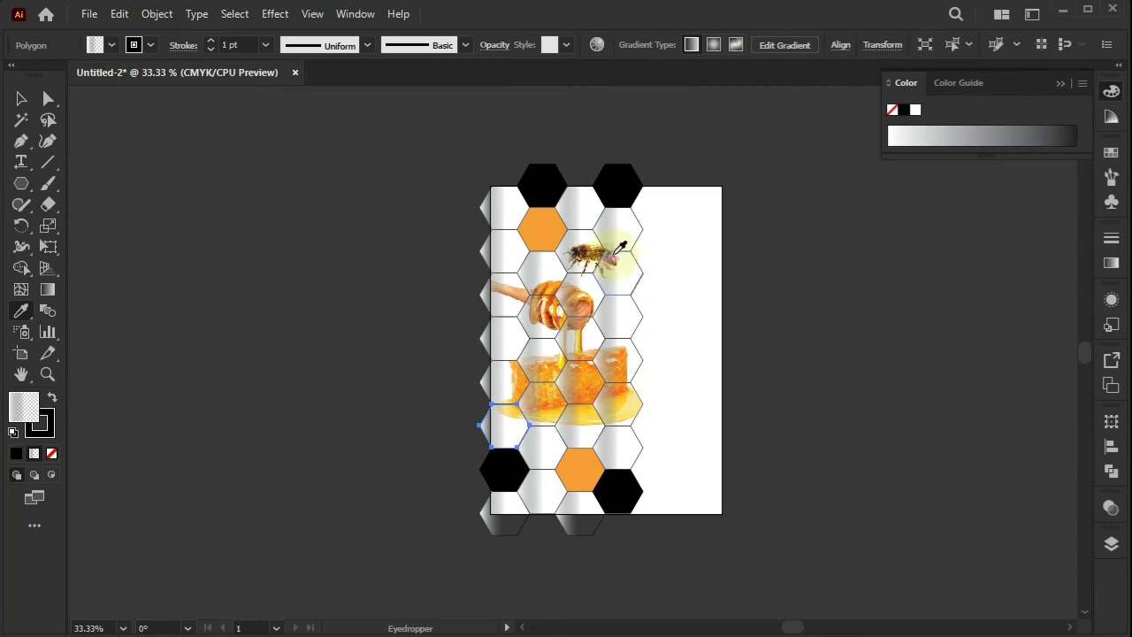
click(544, 230)
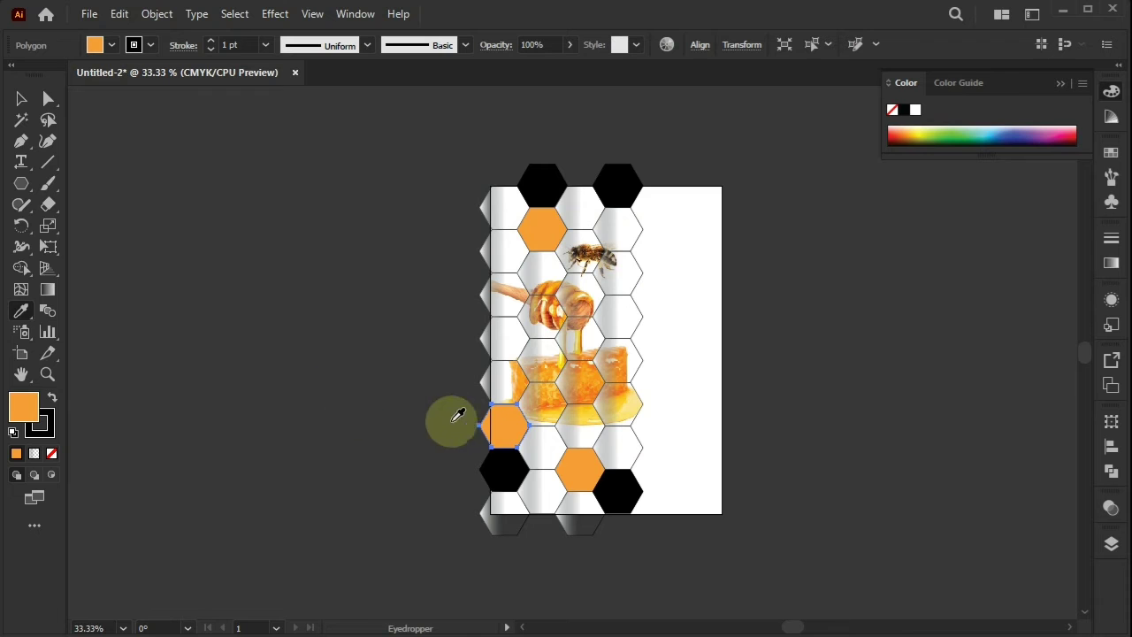
click(20, 105)
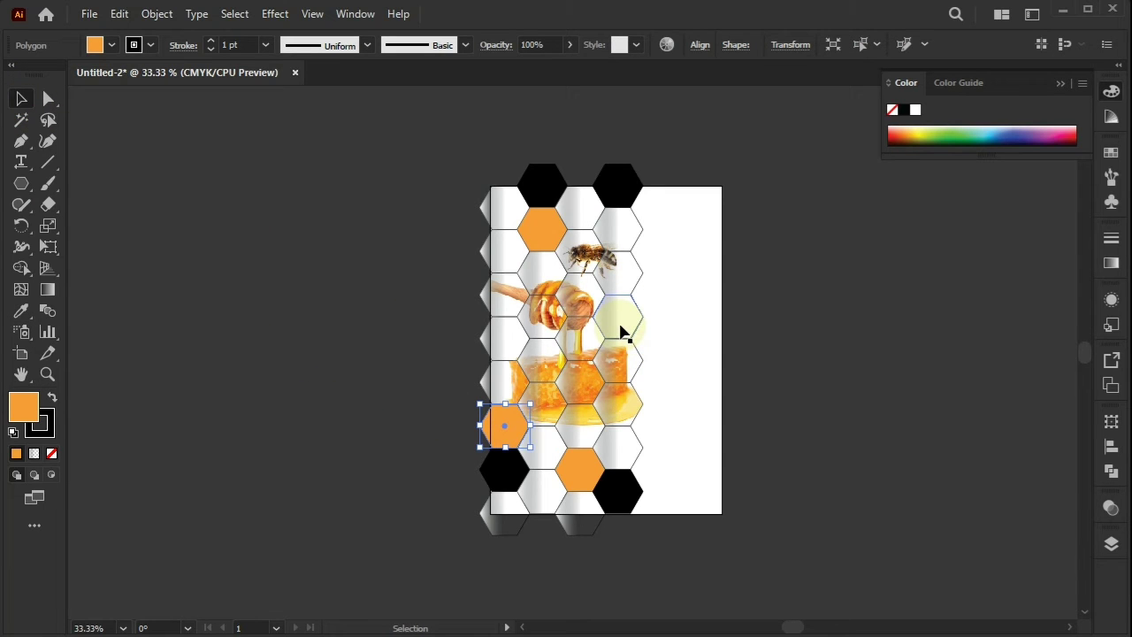
Copy the orange fill with the Eyedropper to the second hexagon from the top of the first column.
click(504, 258)
key(i)
click(557, 237)
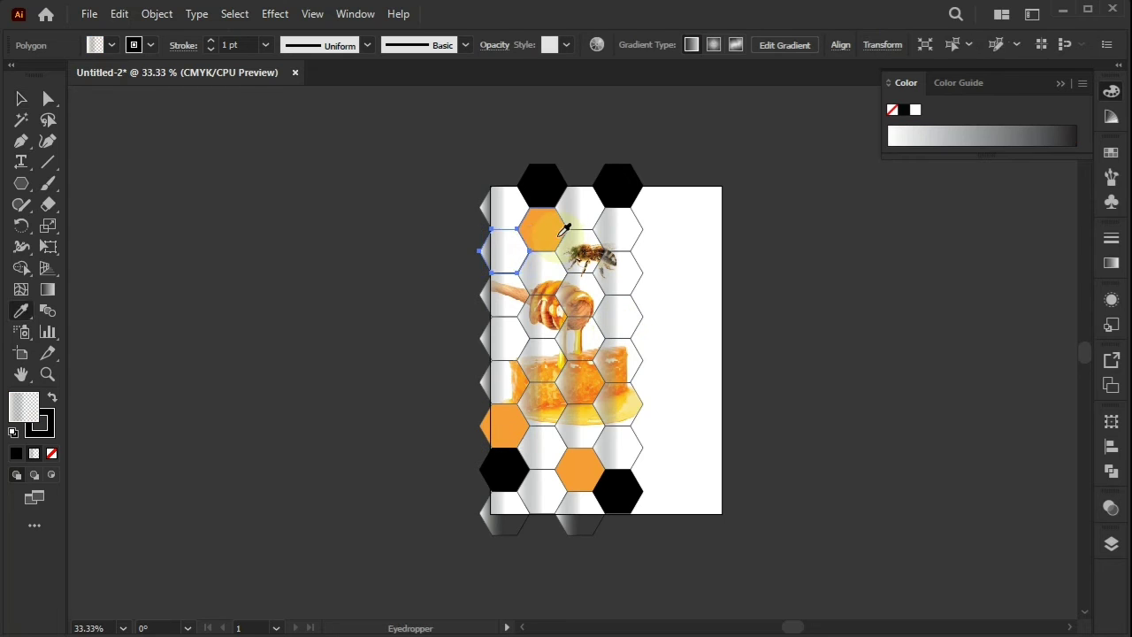
Copy the orange fill with the Eyedropper to the fourth column's hexagon directly above its lowest black one.
ctrl+click(619, 452)
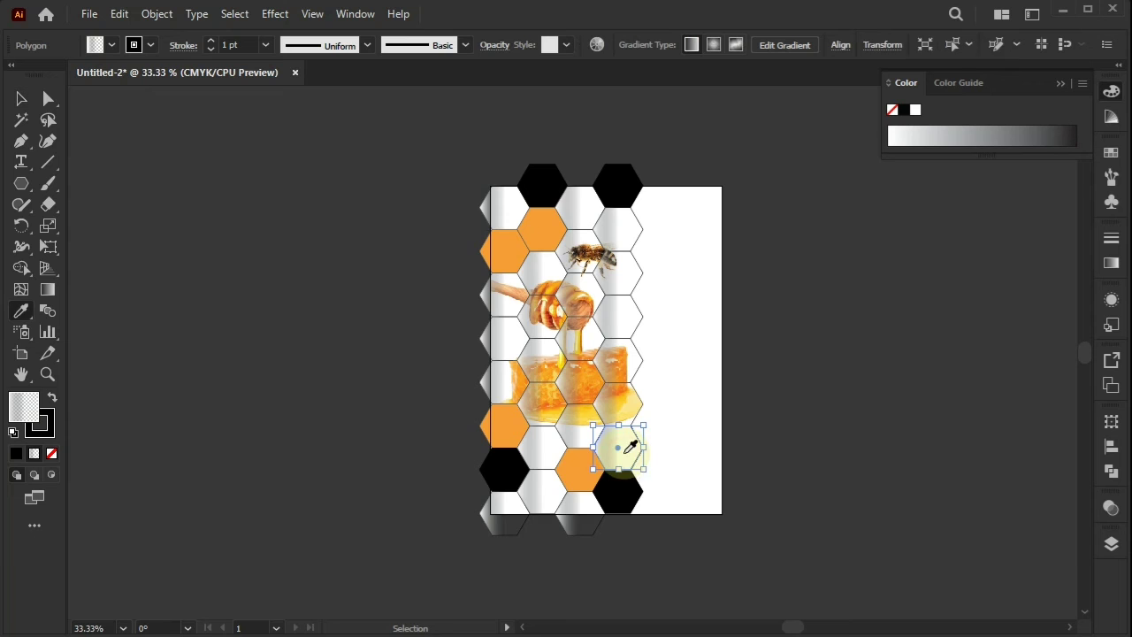
click(586, 470)
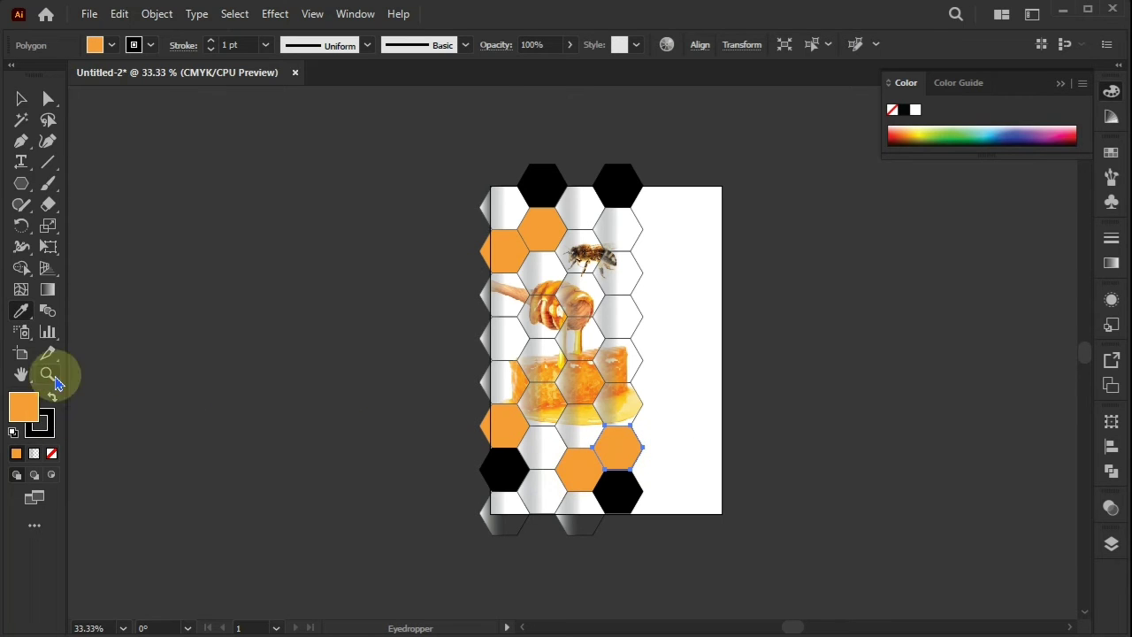
click(22, 98)
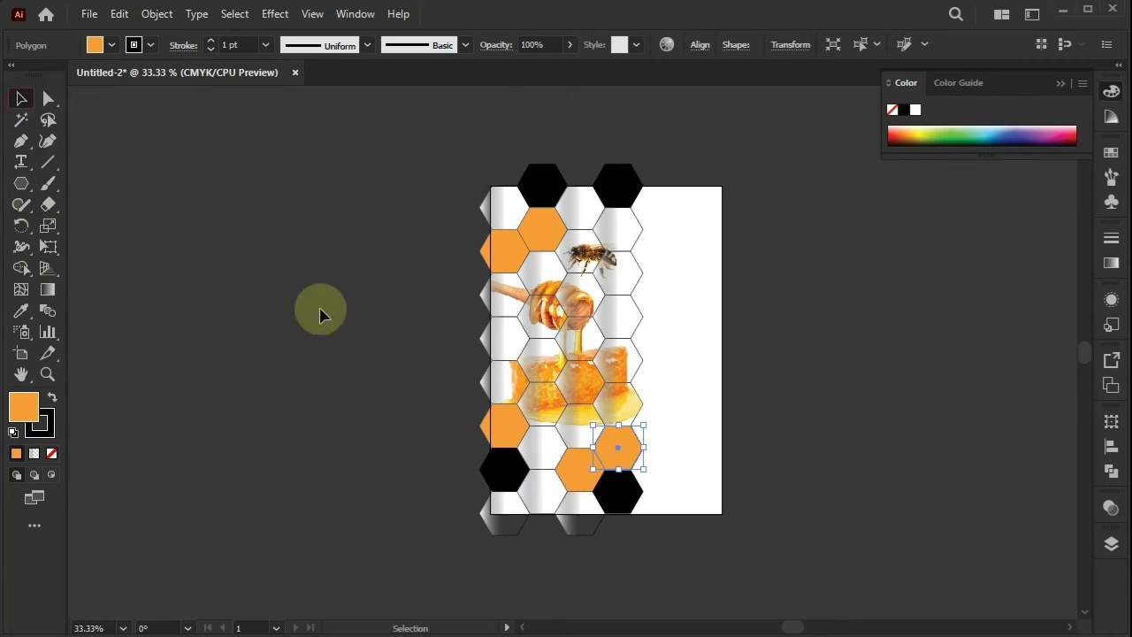
Reduce the opacity of the fourth column's orange hexagon to 50%.
click(1112, 512)
click(1068, 525)
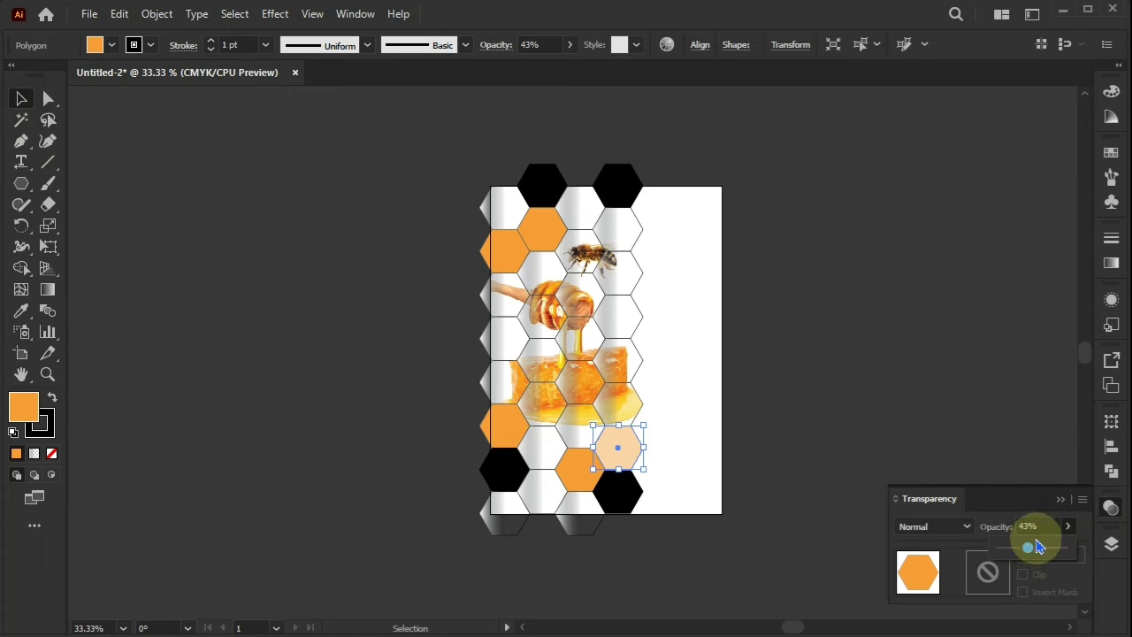
click(1034, 526)
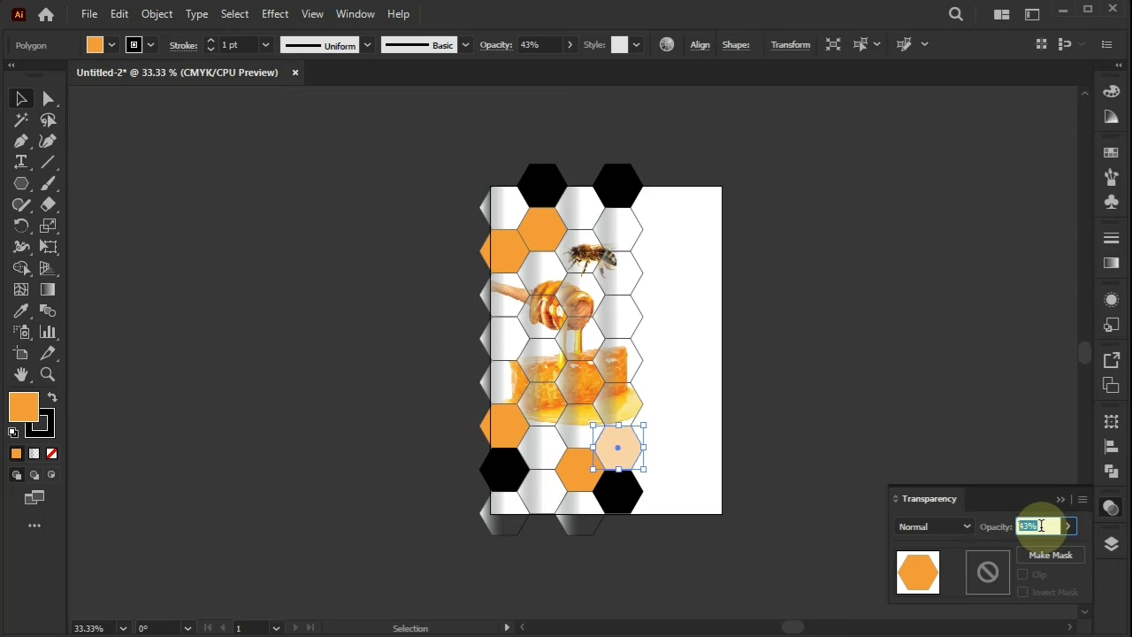
text(50)
click(884, 375)
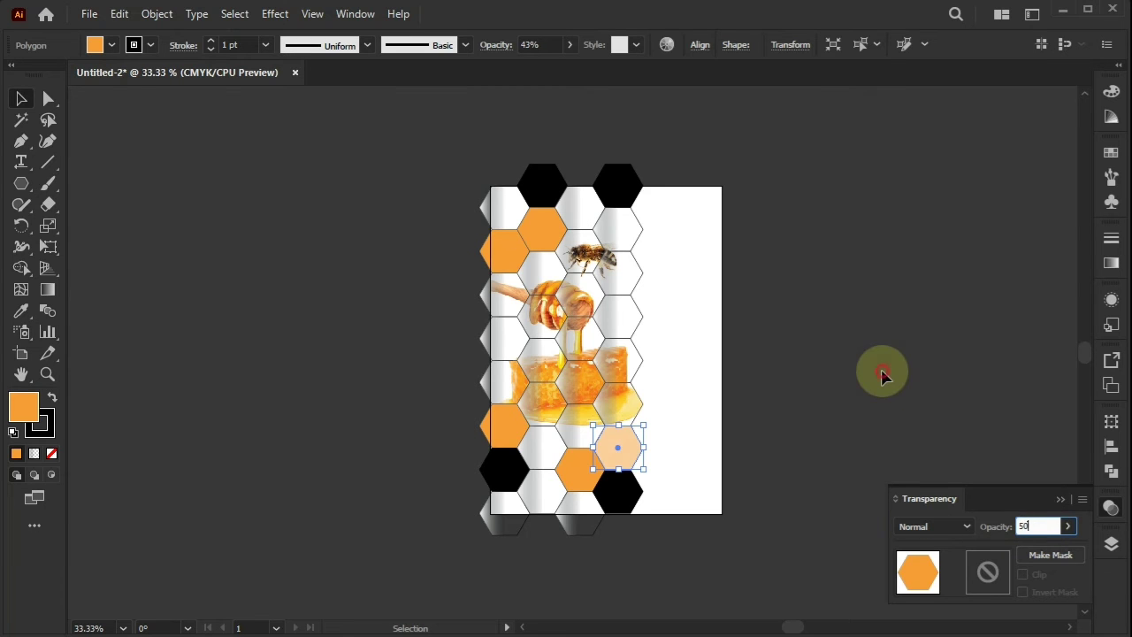
Set the opacity of the first column's lower orange hexagon, above the black one, to 50%.
click(513, 433)
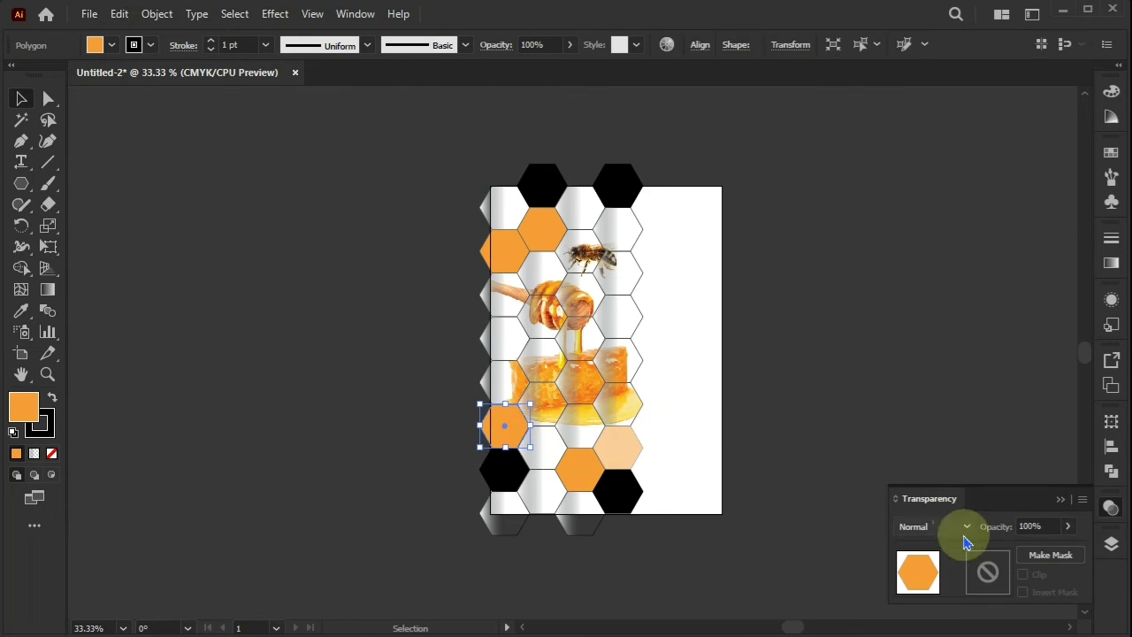
click(1031, 527)
text(50)
key(Return)
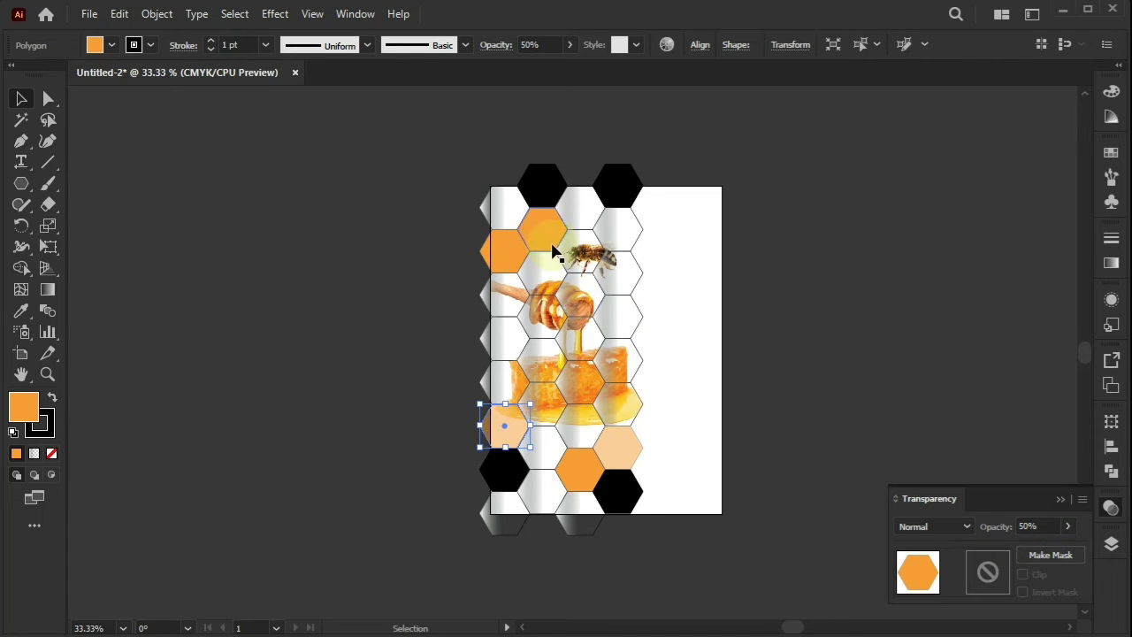
Set the opacity of the first column's upper orange hexagon to 50% and deselect it.
click(505, 250)
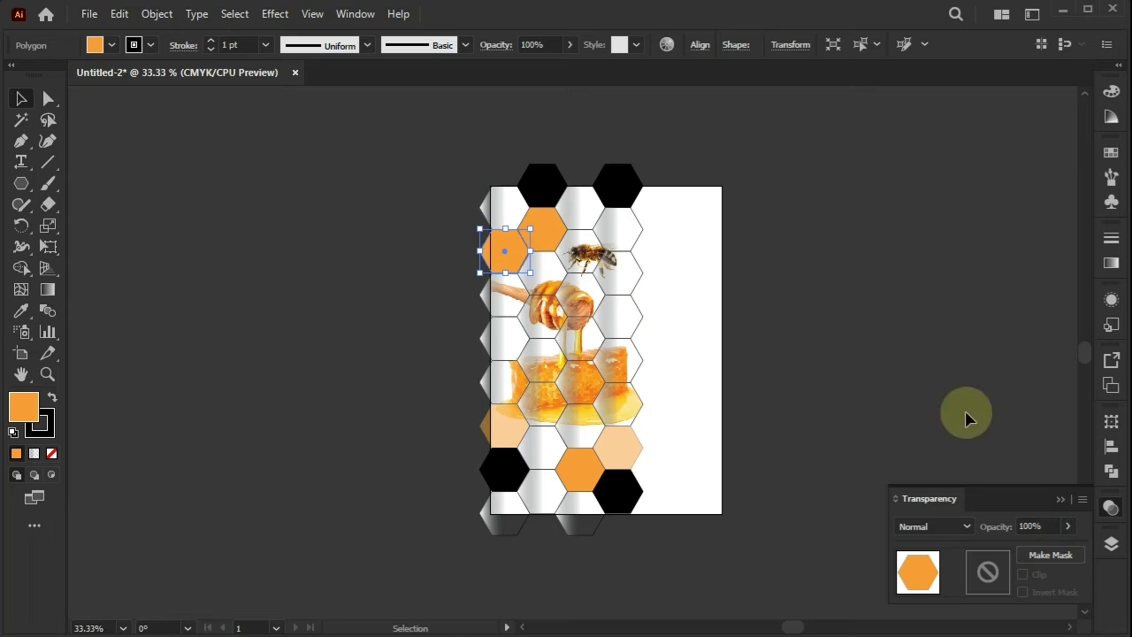
drag(1067, 528, 1037, 553)
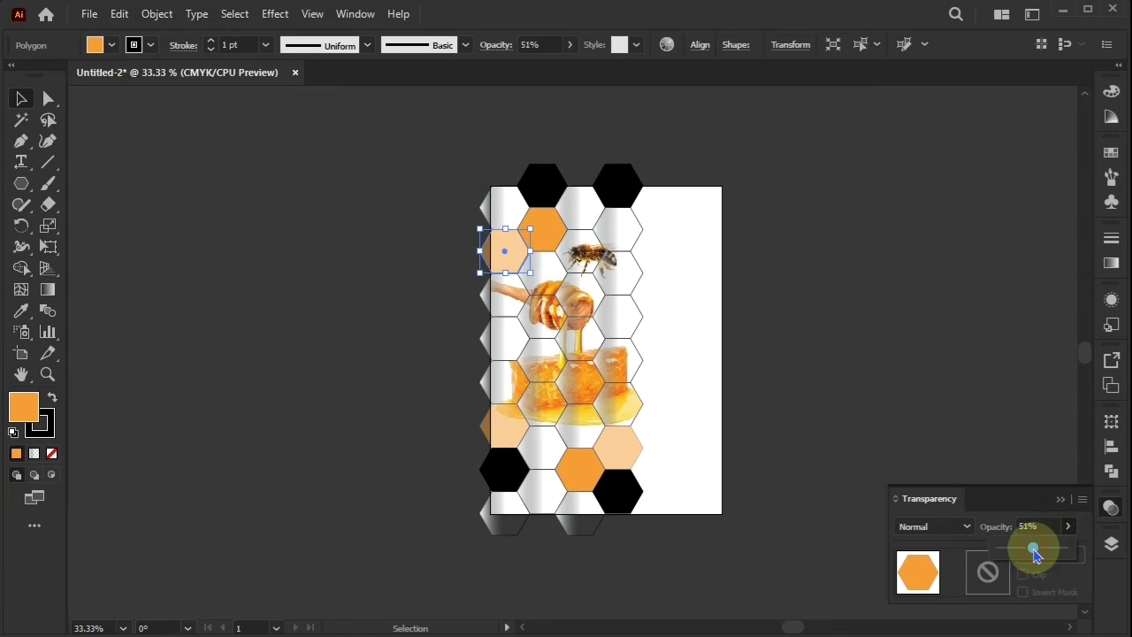
click(1023, 526)
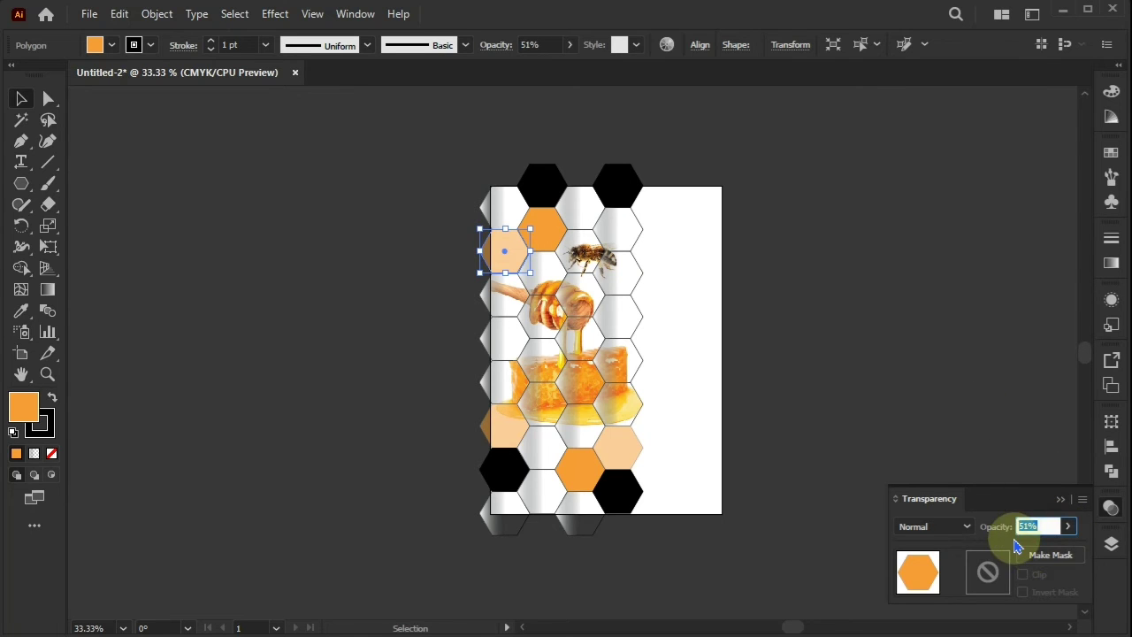
text(50)
key(Return)
click(330, 289)
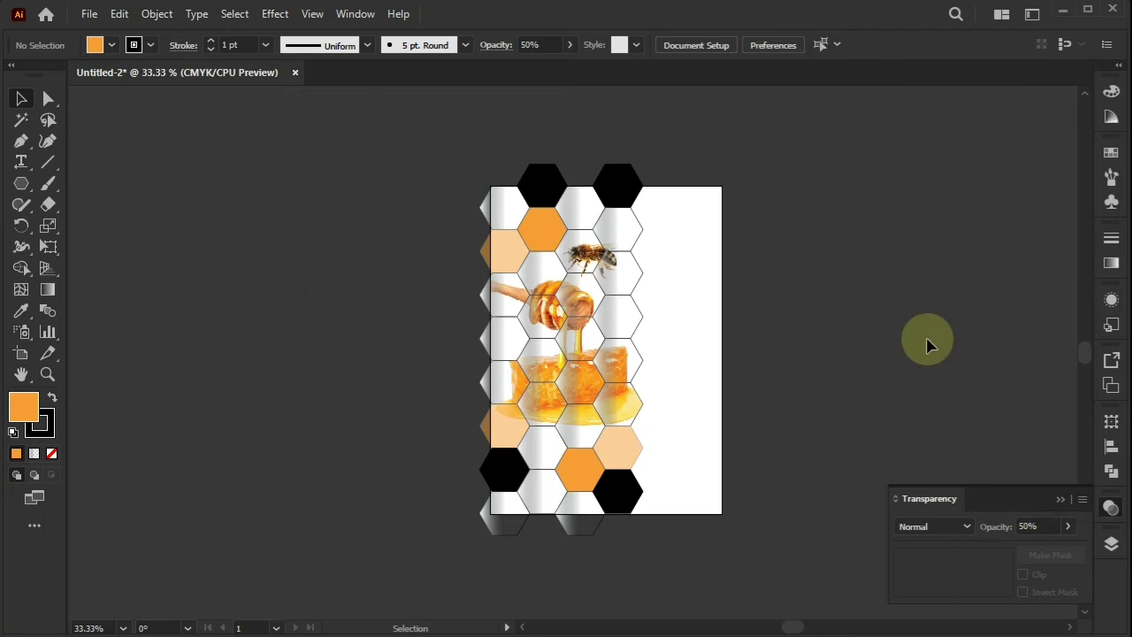
Draw a rectangle covering the whole artboard and align its side edge with the artboard edge.
scroll(832, 283, down, 1)
scroll(832, 283, up, 2)
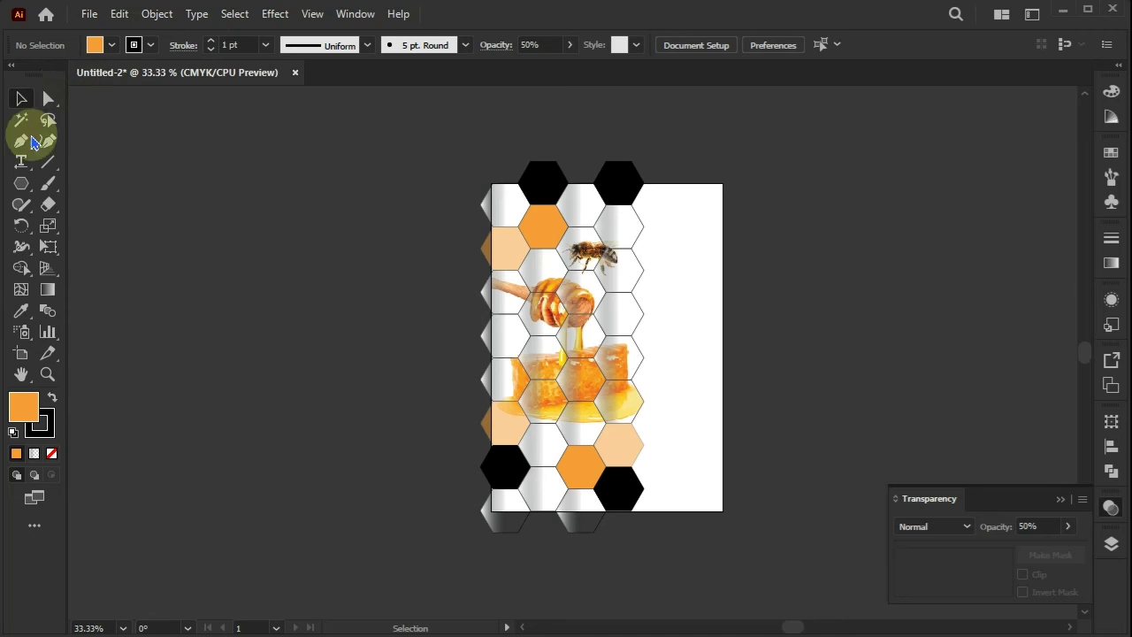
click(22, 184)
click(108, 183)
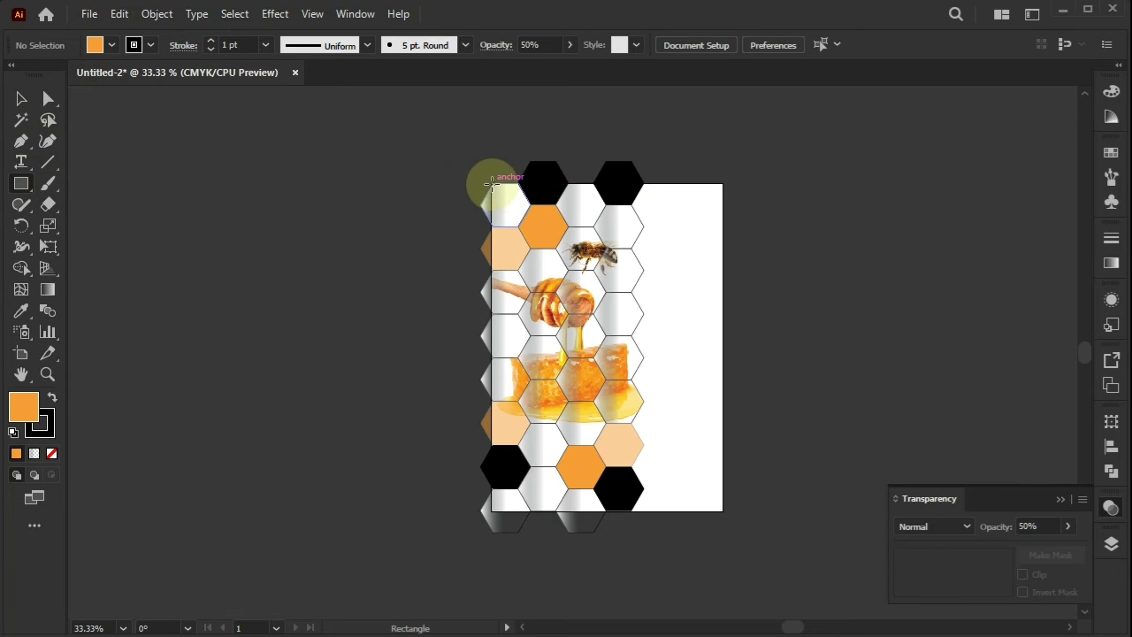
drag(492, 183, 722, 510)
alt+scroll(614, 374, up, 3)
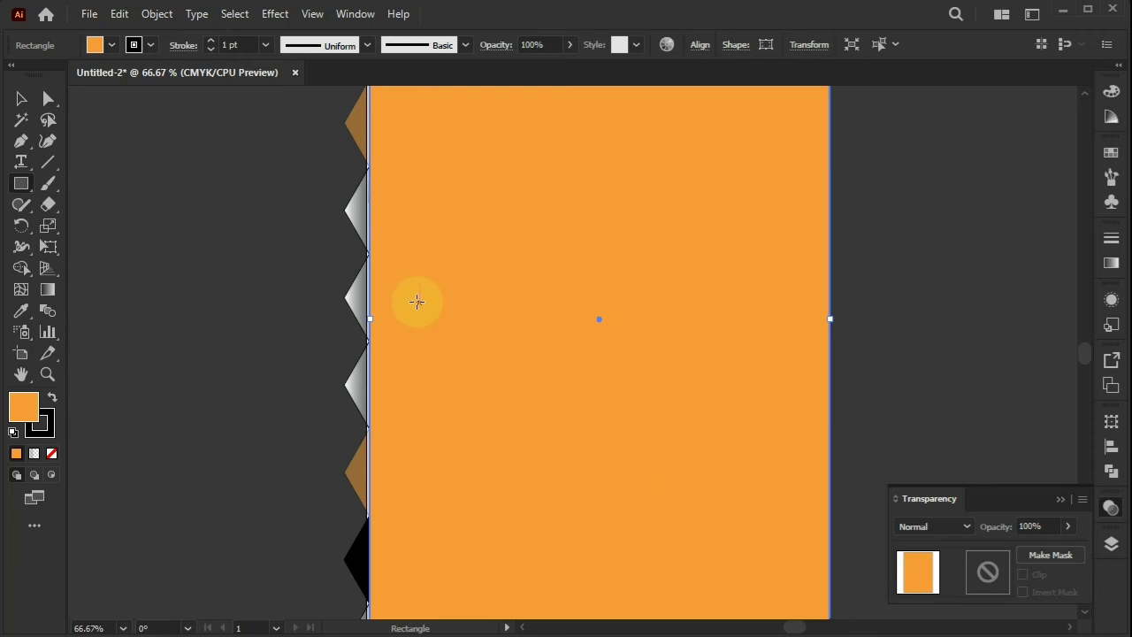
alt+scroll(416, 303, down, 1)
drag(381, 312, 381, 312)
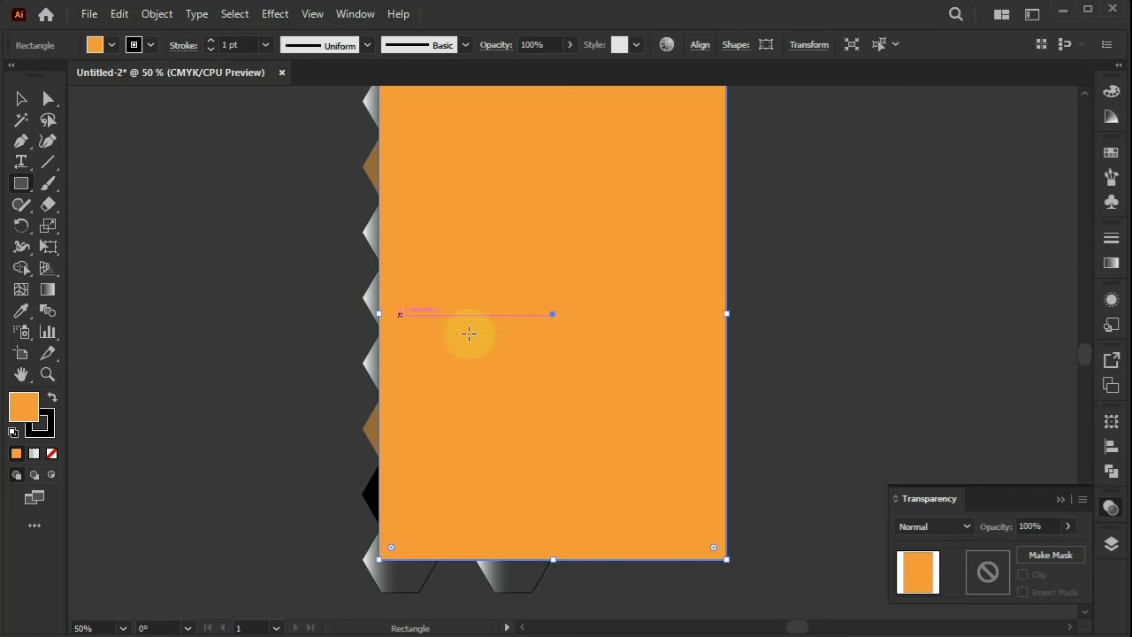
alt+scroll(554, 374, up, 1)
alt+scroll(559, 374, down, 2)
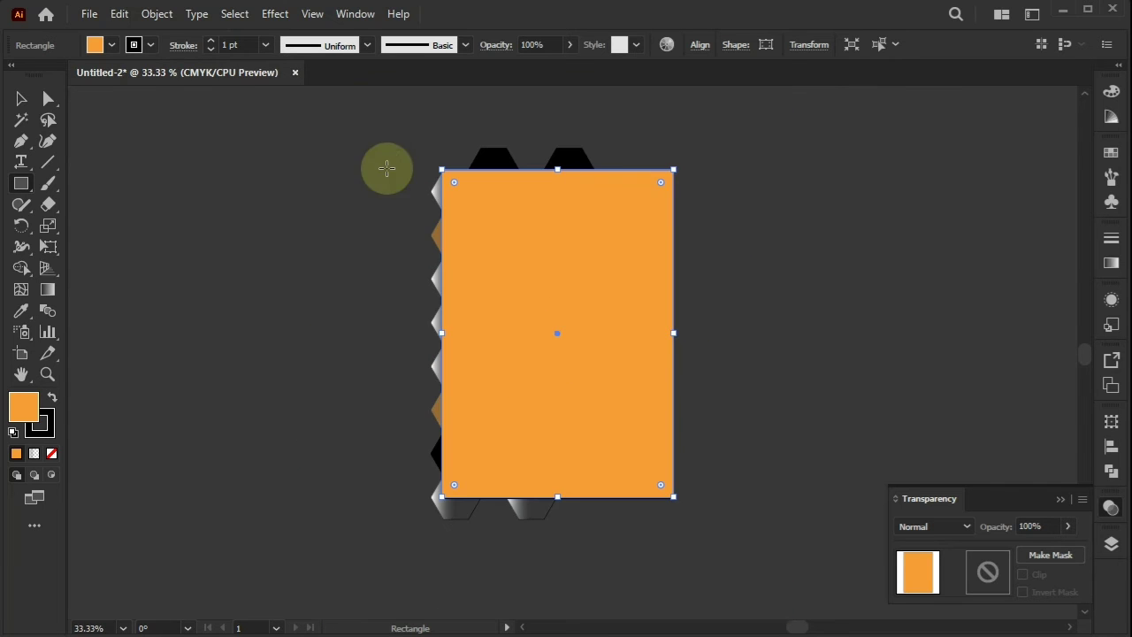
Clip all the artwork to the artboard-sized rectangle with a clipping mask.
click(21, 98)
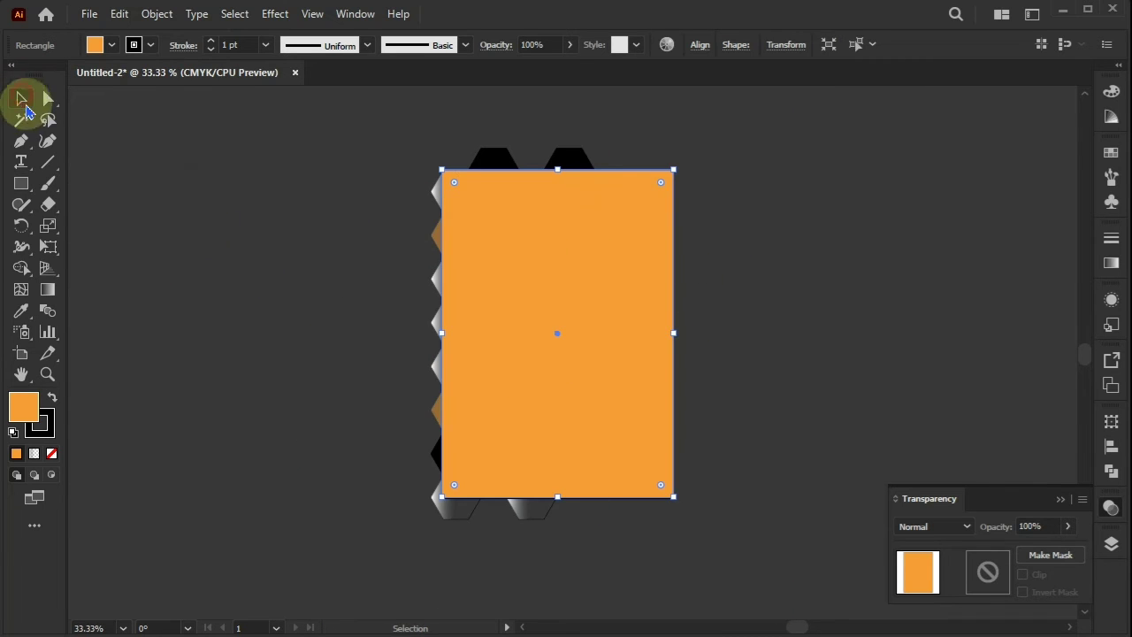
drag(730, 168, 365, 535)
right_click(577, 421)
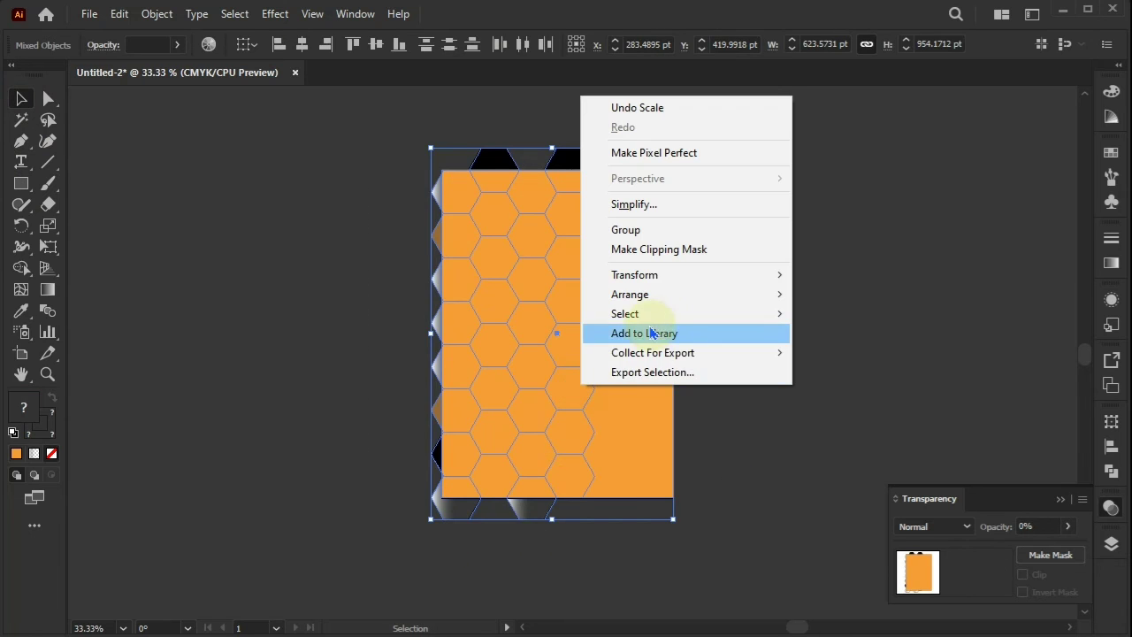
click(667, 248)
click(794, 286)
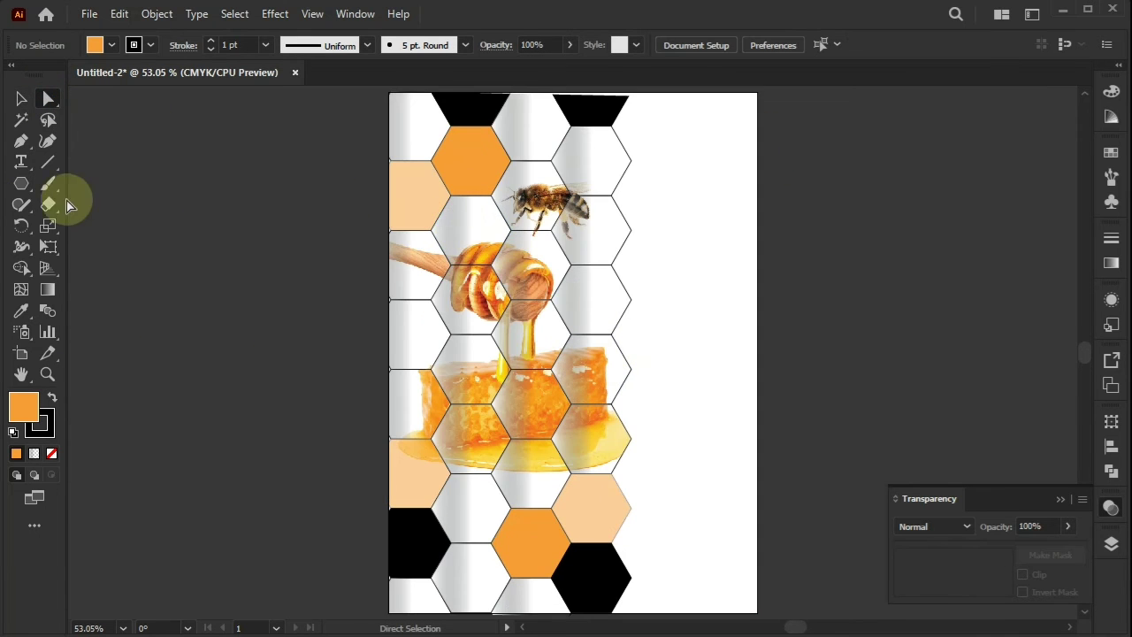
Draw a closed orange pointed tag, about 235 by 105 pt, from the fourth column's hexagon corner to the artboard's edge with the Pen tool.
click(21, 141)
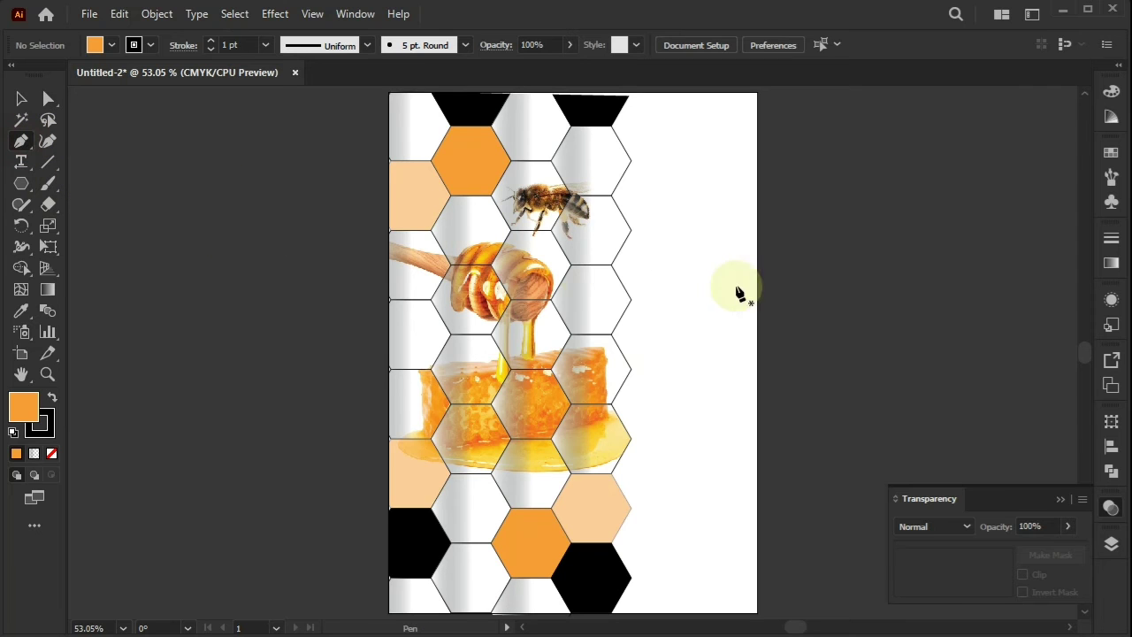
scroll(615, 339, up, 2)
click(611, 336)
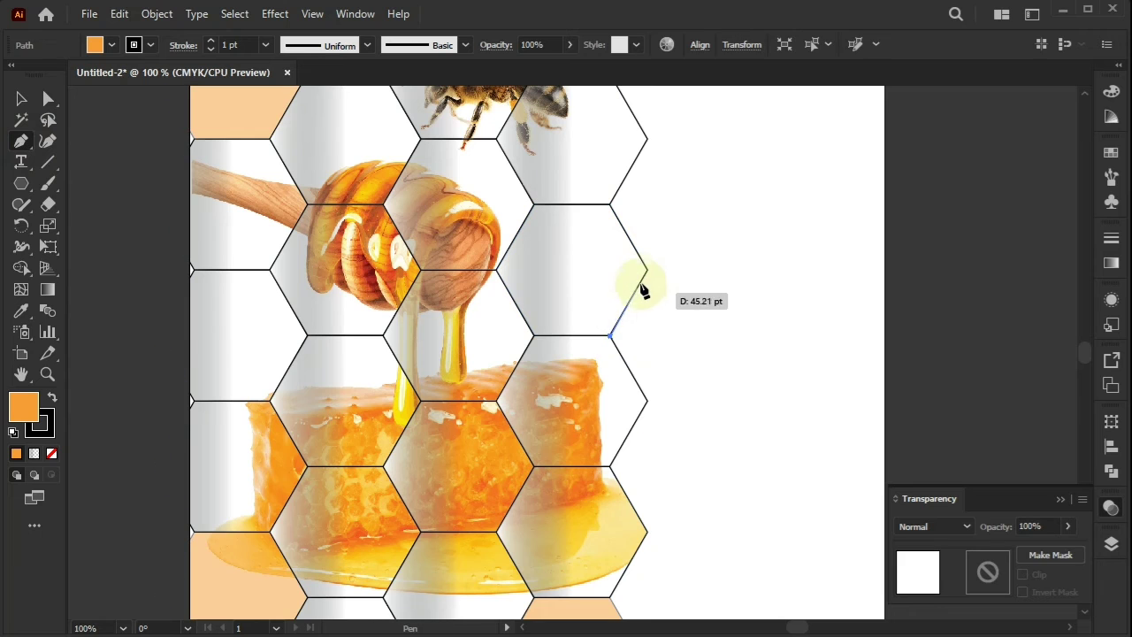
click(699, 270)
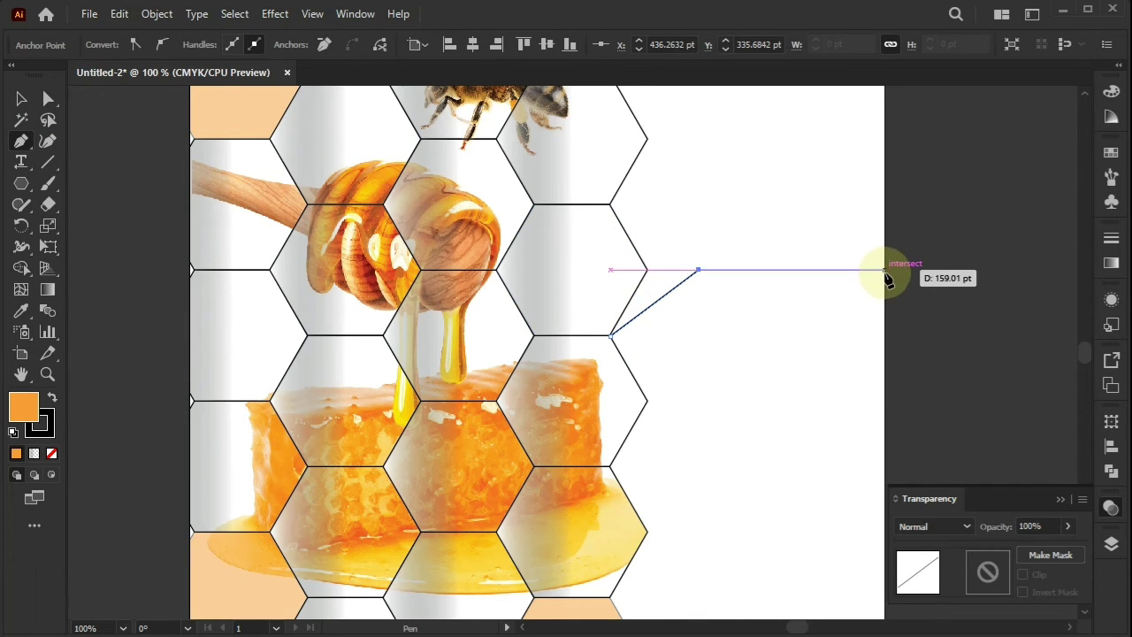
click(885, 270)
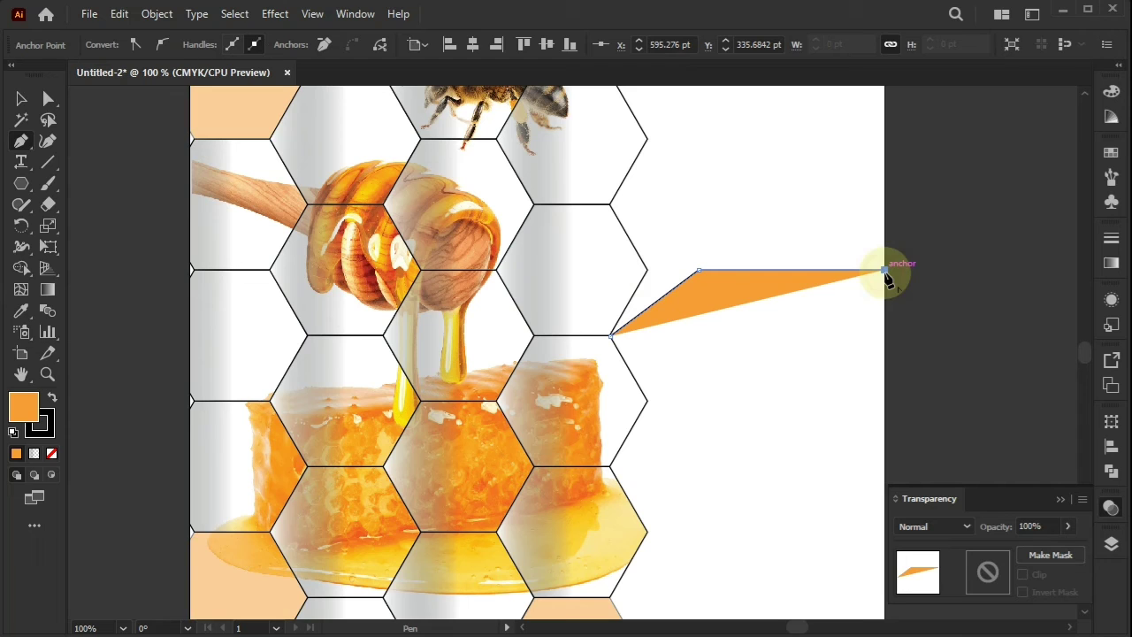
click(884, 392)
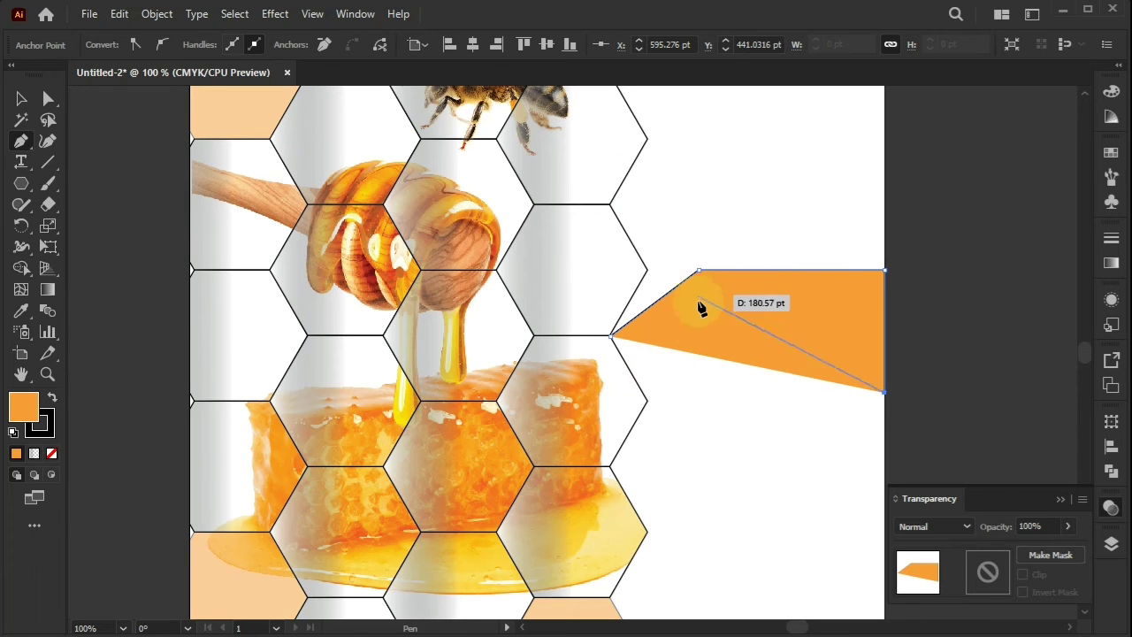
click(700, 392)
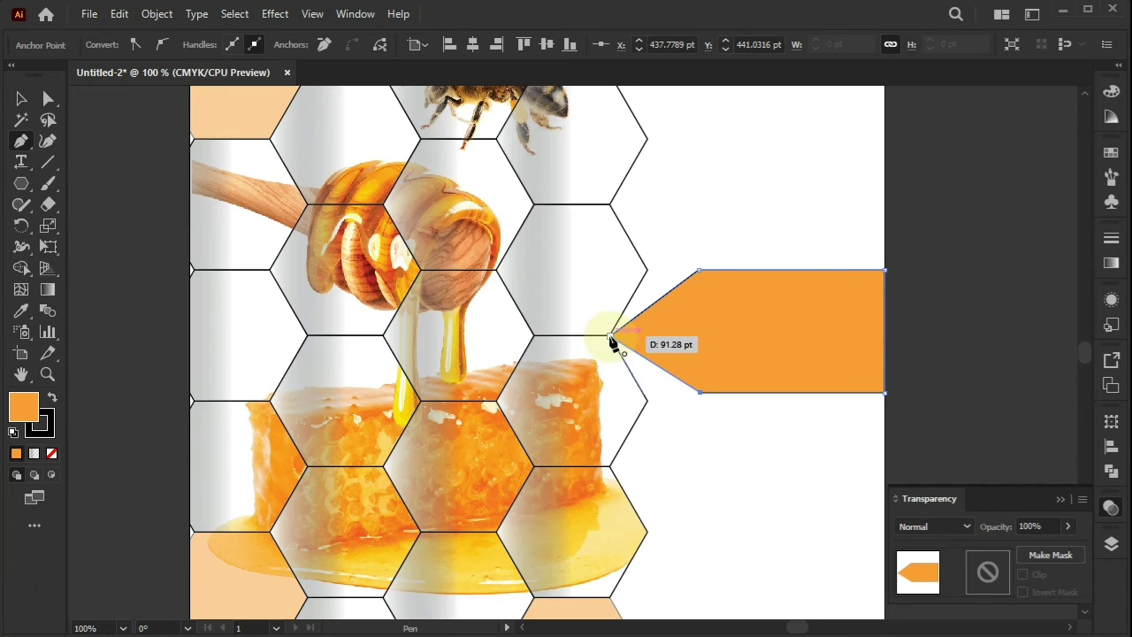
click(611, 338)
click(22, 98)
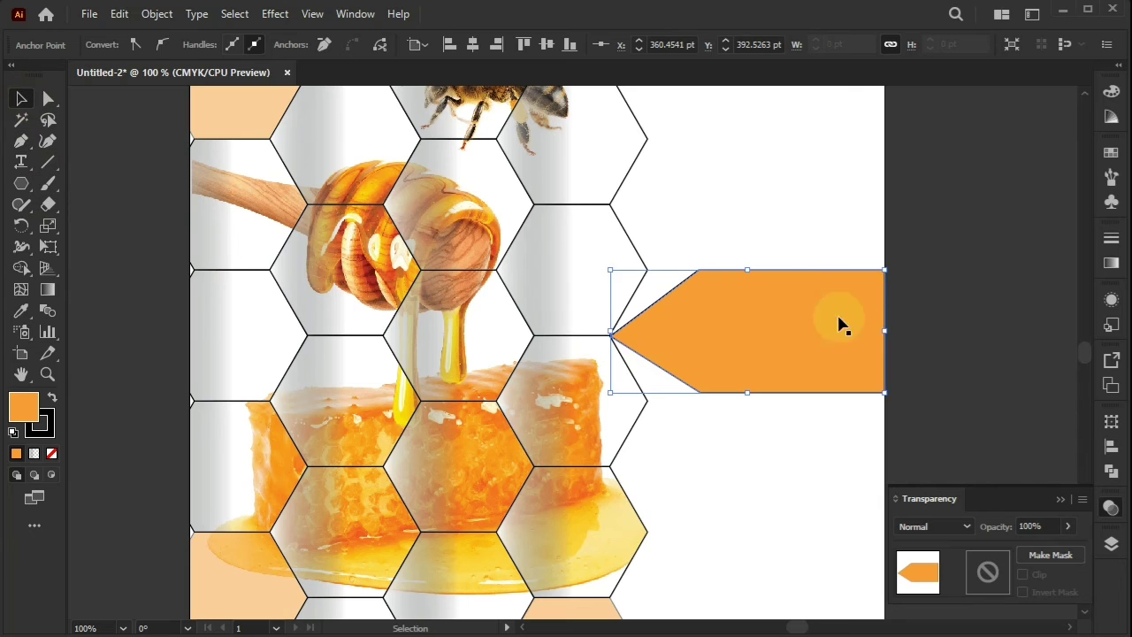
click(941, 253)
Give the orange pointed tag a black outline with a 2 pt stroke weight.
scroll(936, 275, down, 1)
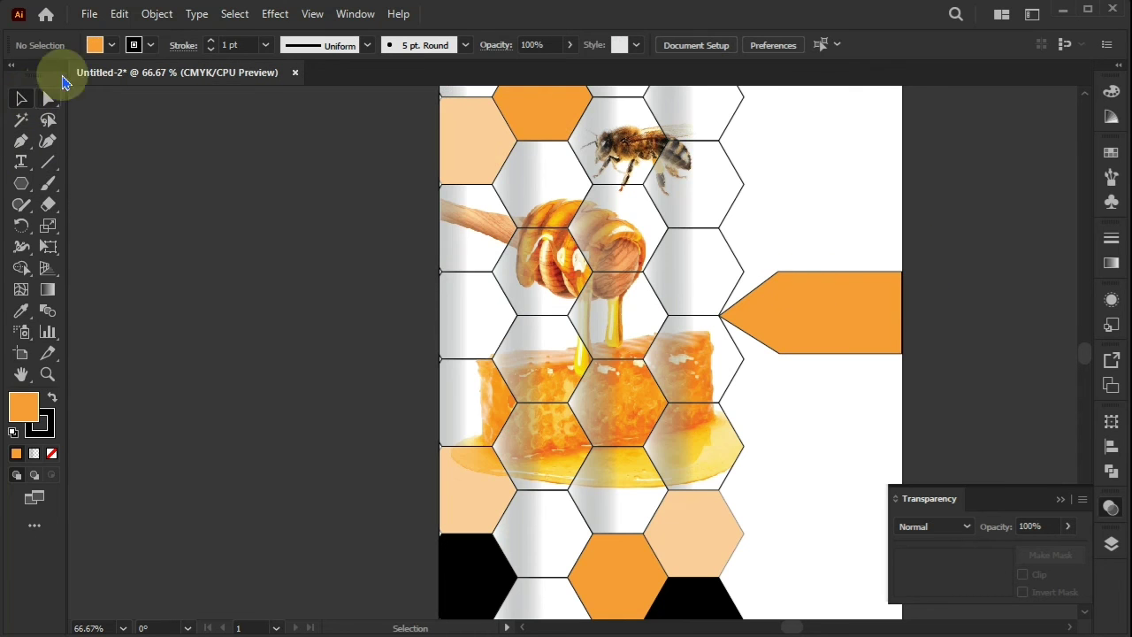
click(151, 45)
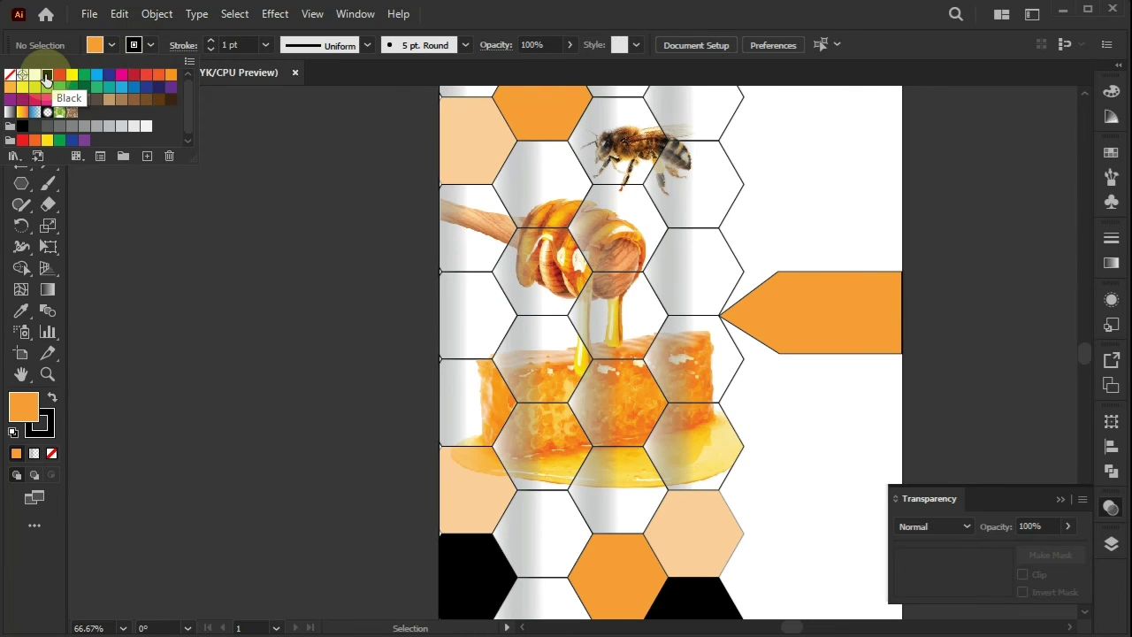
click(47, 78)
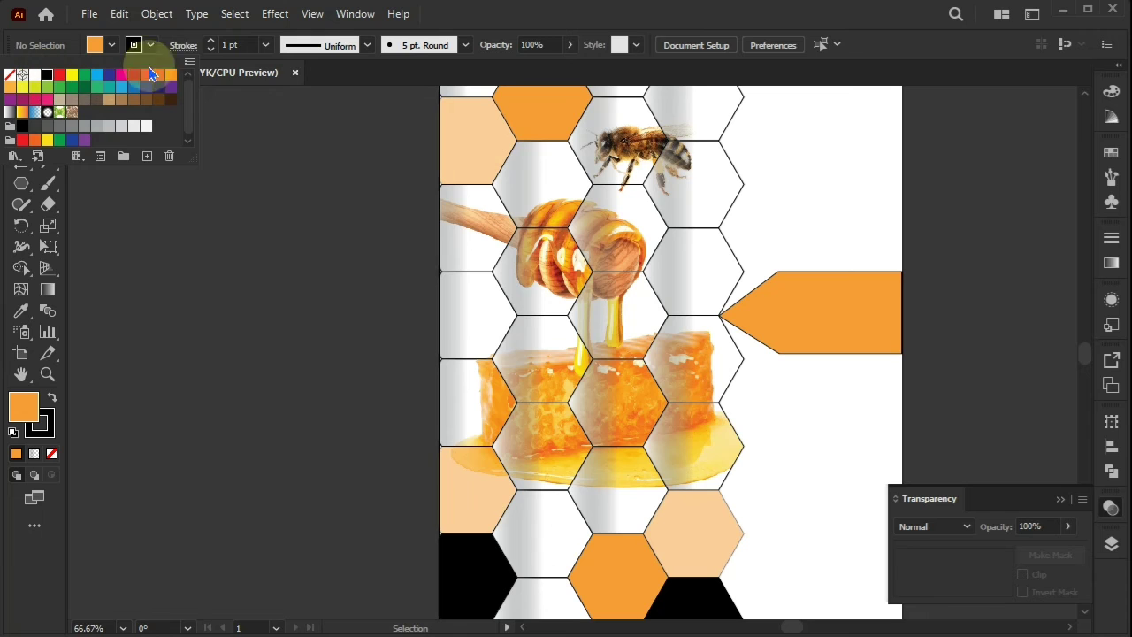
click(212, 45)
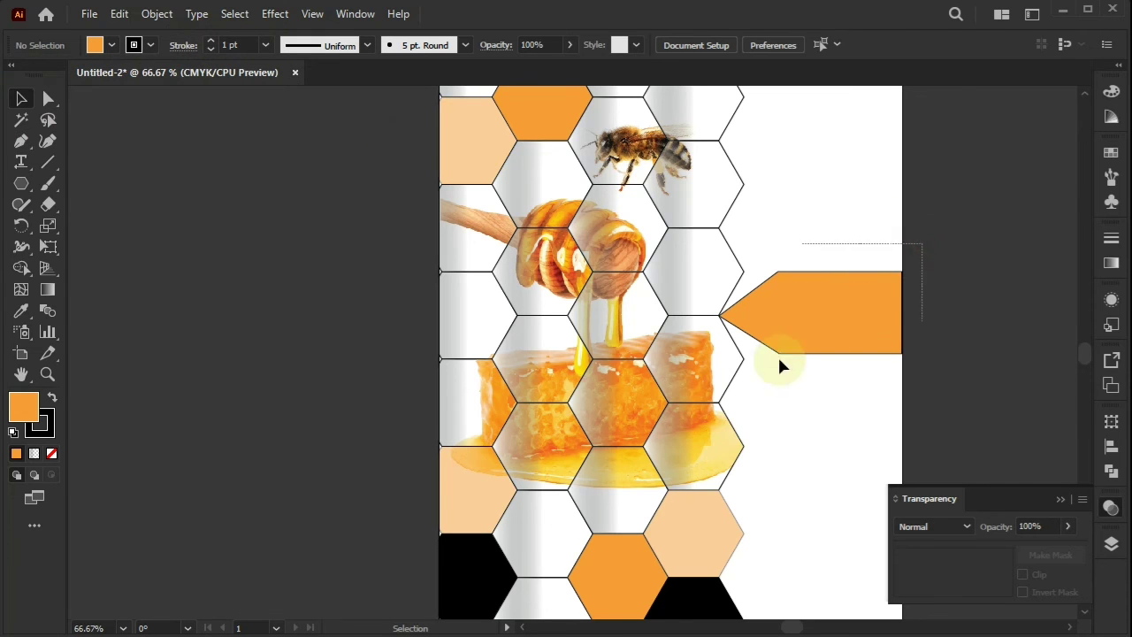
drag(780, 359, 766, 377)
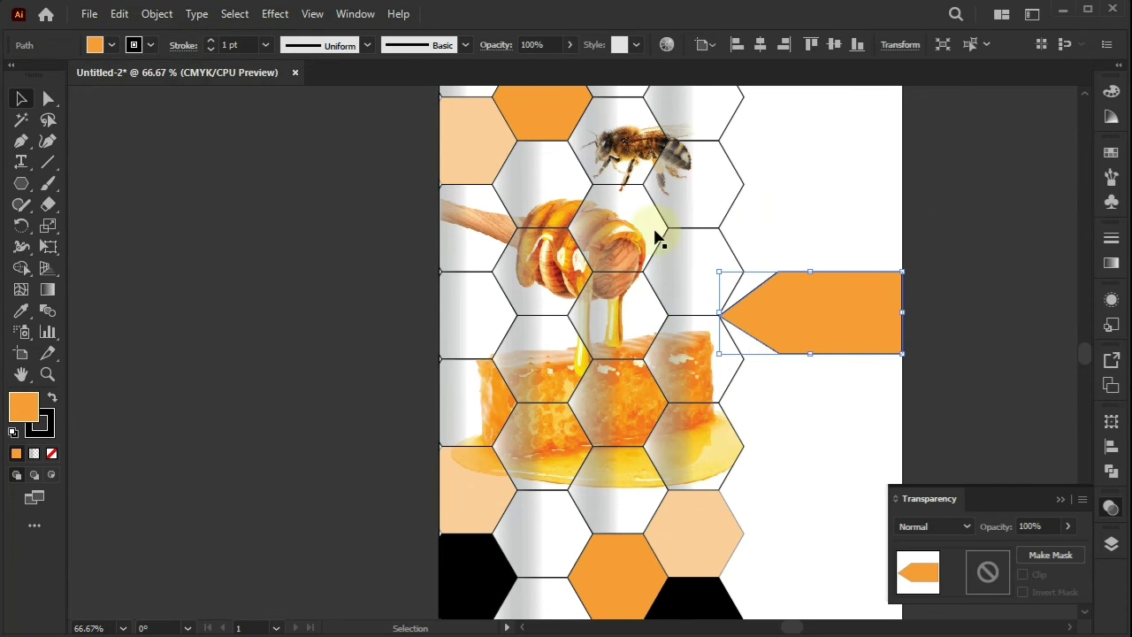
click(215, 40)
click(210, 49)
click(258, 163)
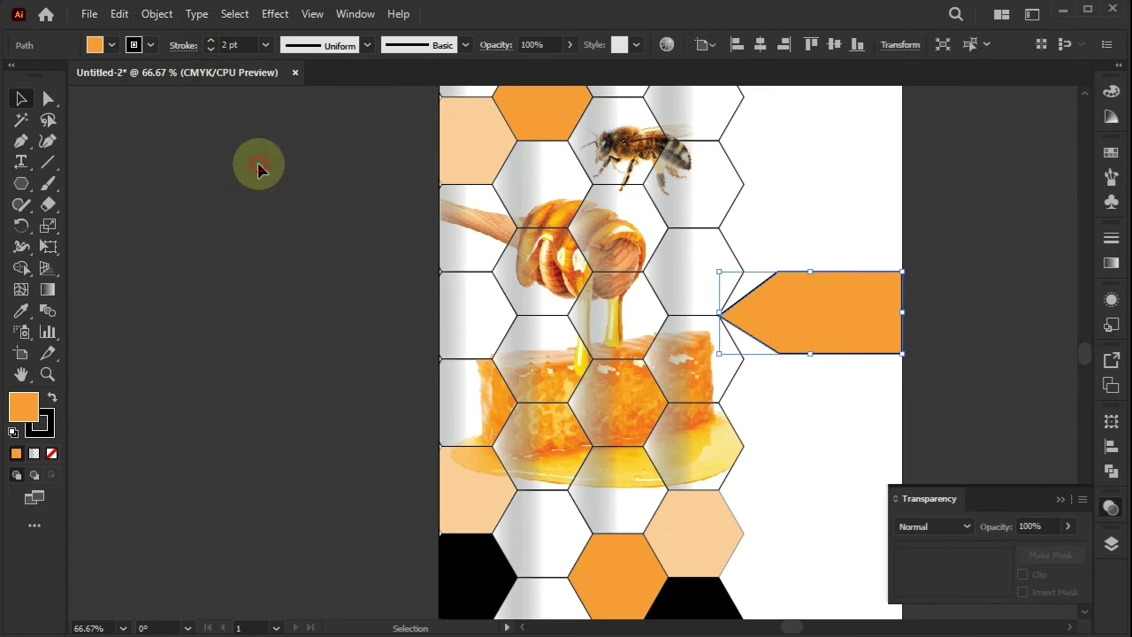
scroll(956, 281, up, 1)
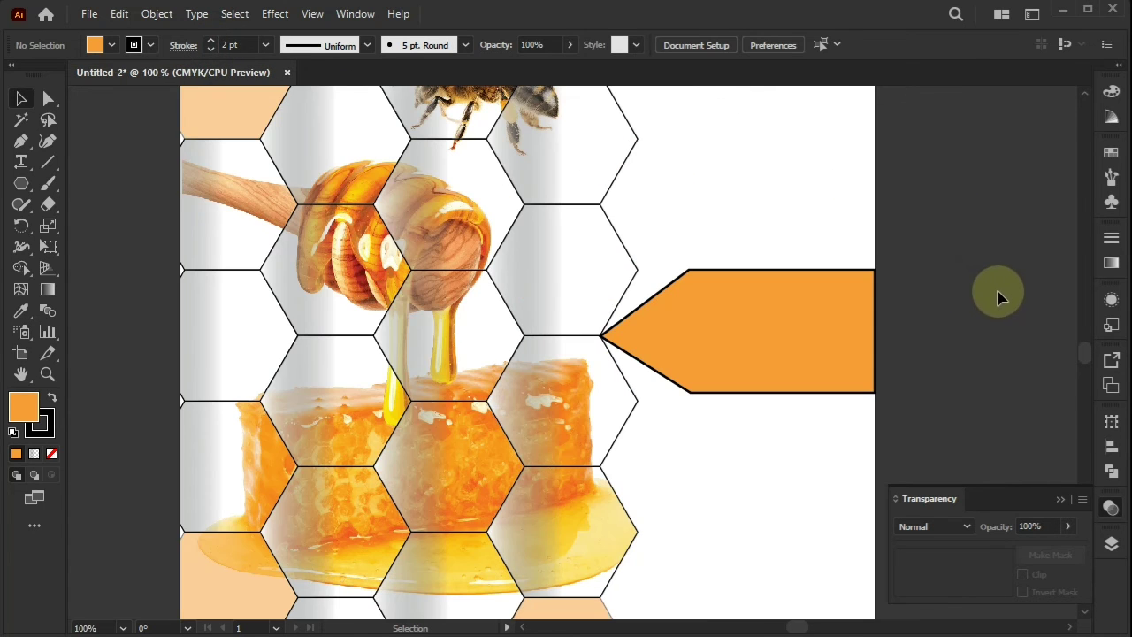
scroll(997, 290, down, 2)
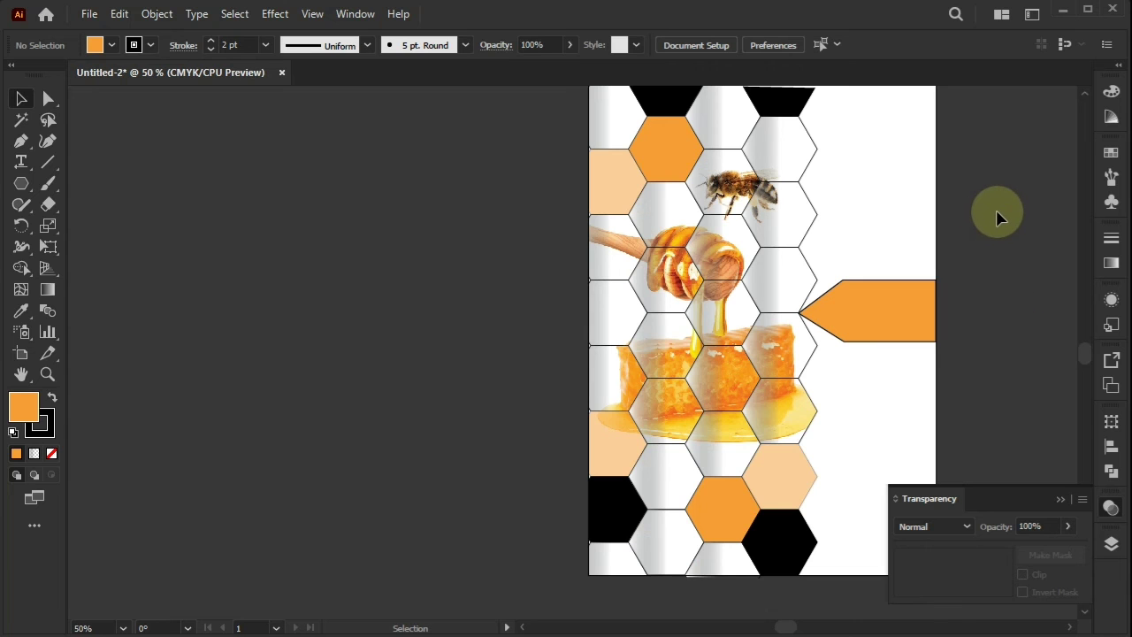
Place right-to-left placeholder point text "Lorem ipsum" above the bee and set its font to Engravers MT.
key(ctrl+0)
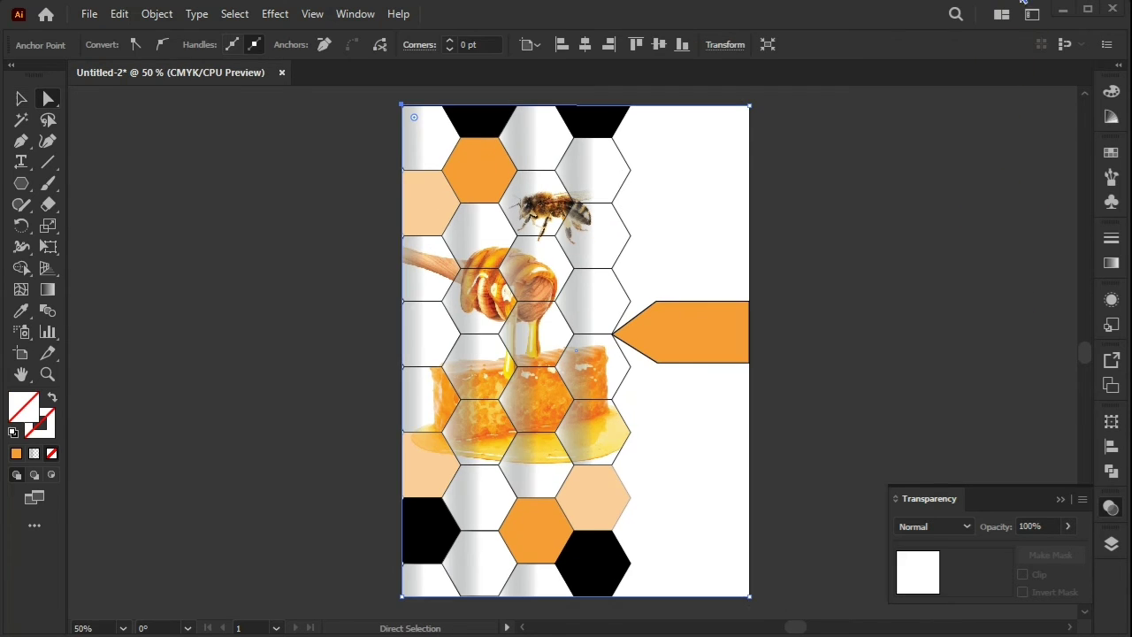
drag(21, 161, 97, 164)
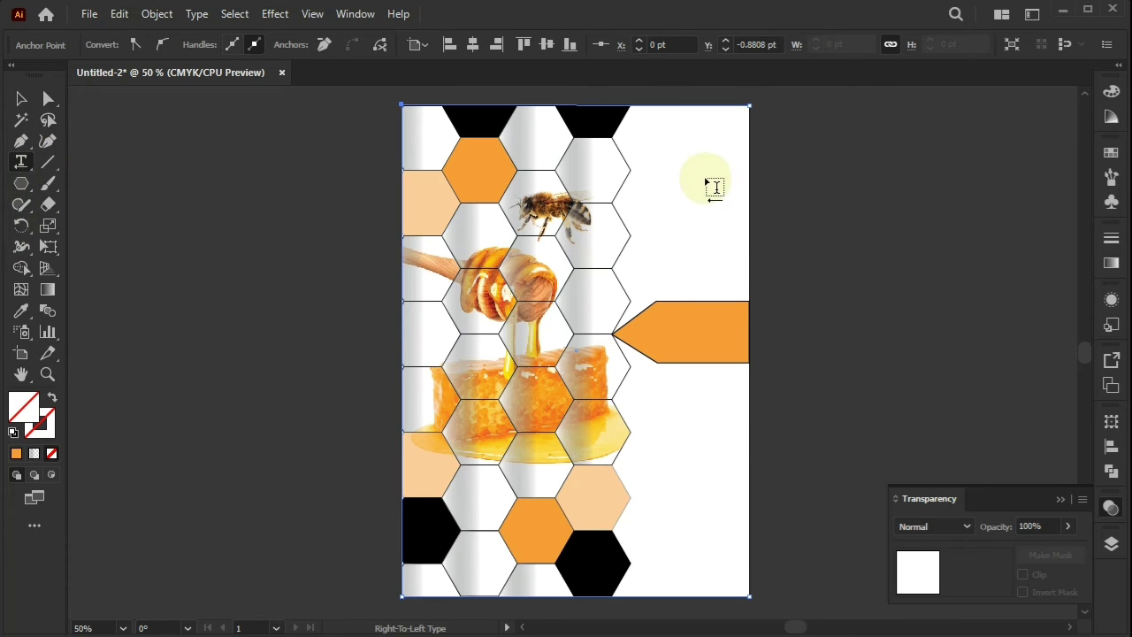
click(643, 169)
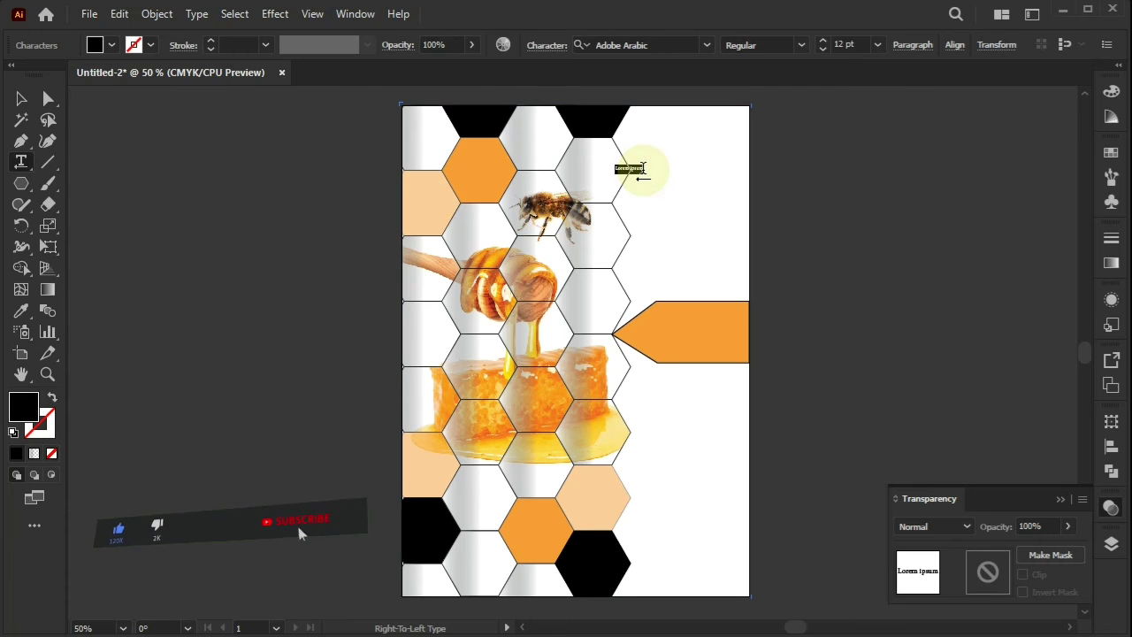
click(706, 44)
click(831, 161)
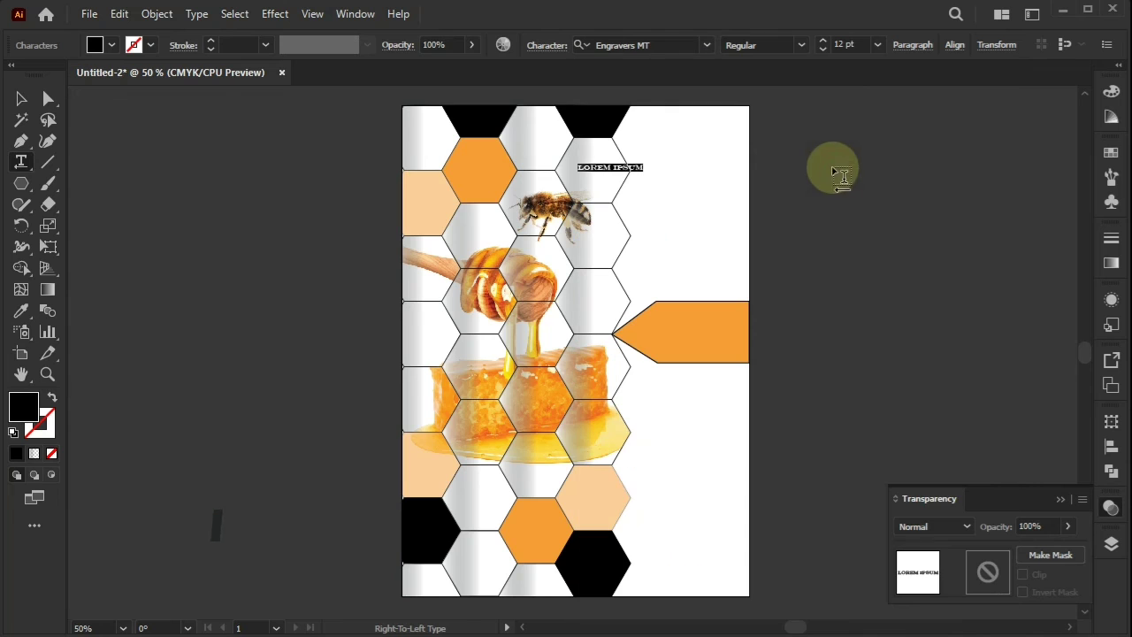
Set the placeholder text's size to 36 pt and move it onto the orange pointed tag.
click(879, 50)
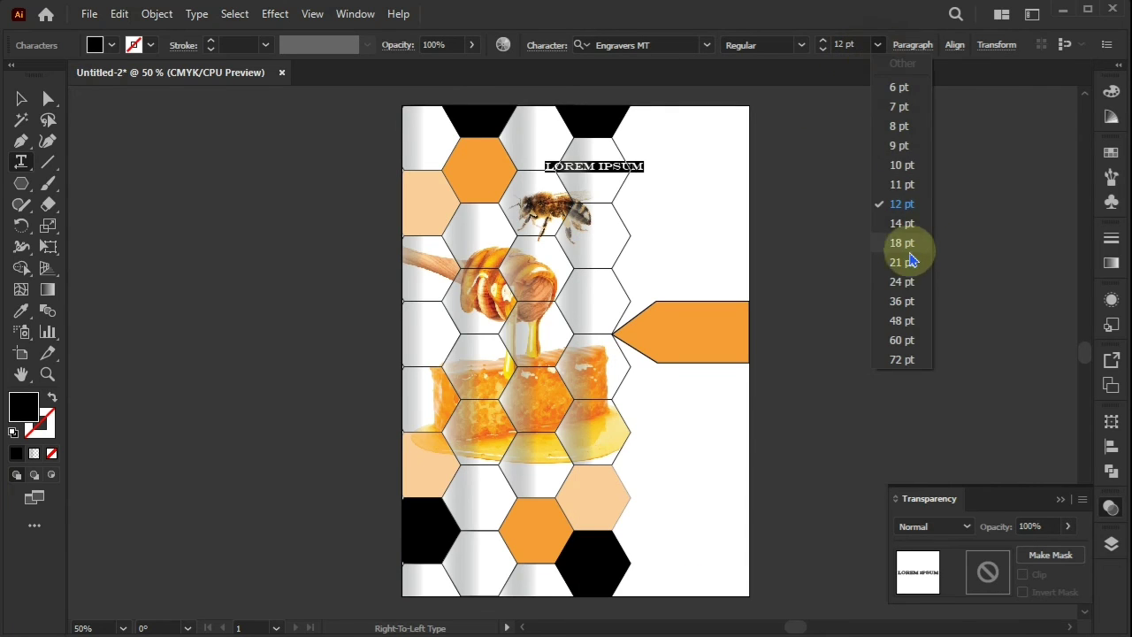
click(912, 287)
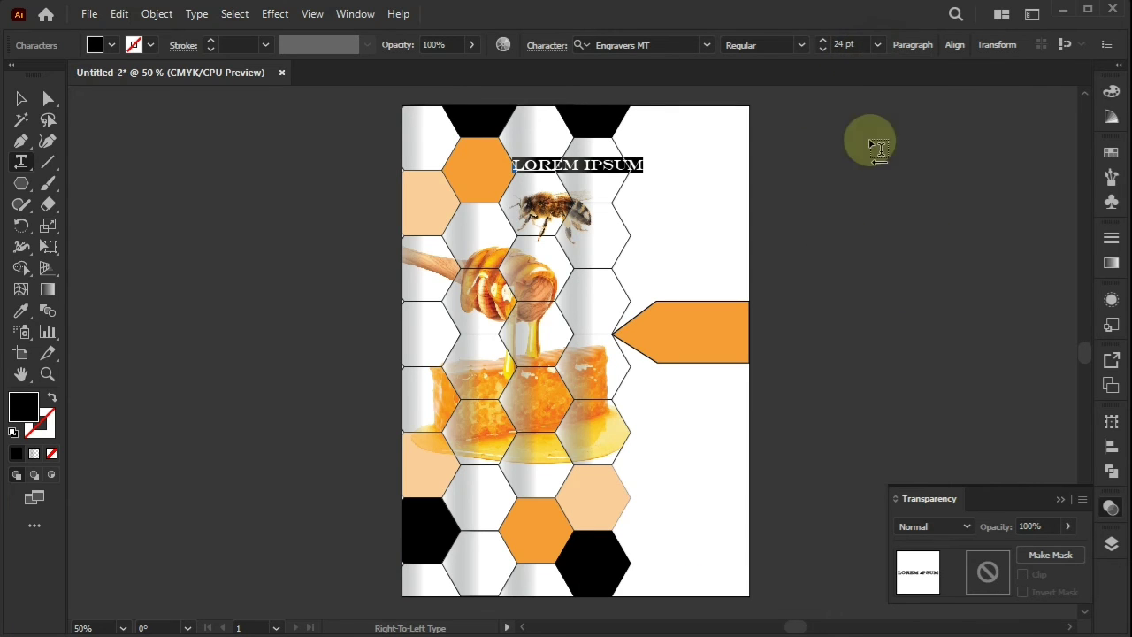
click(877, 45)
click(899, 304)
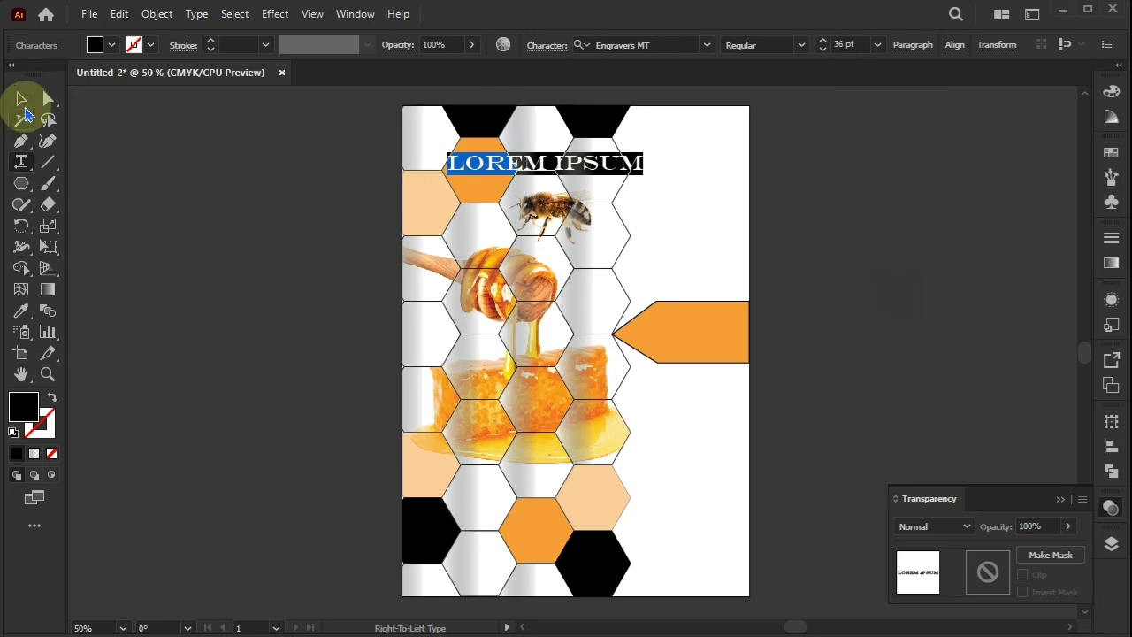
click(23, 101)
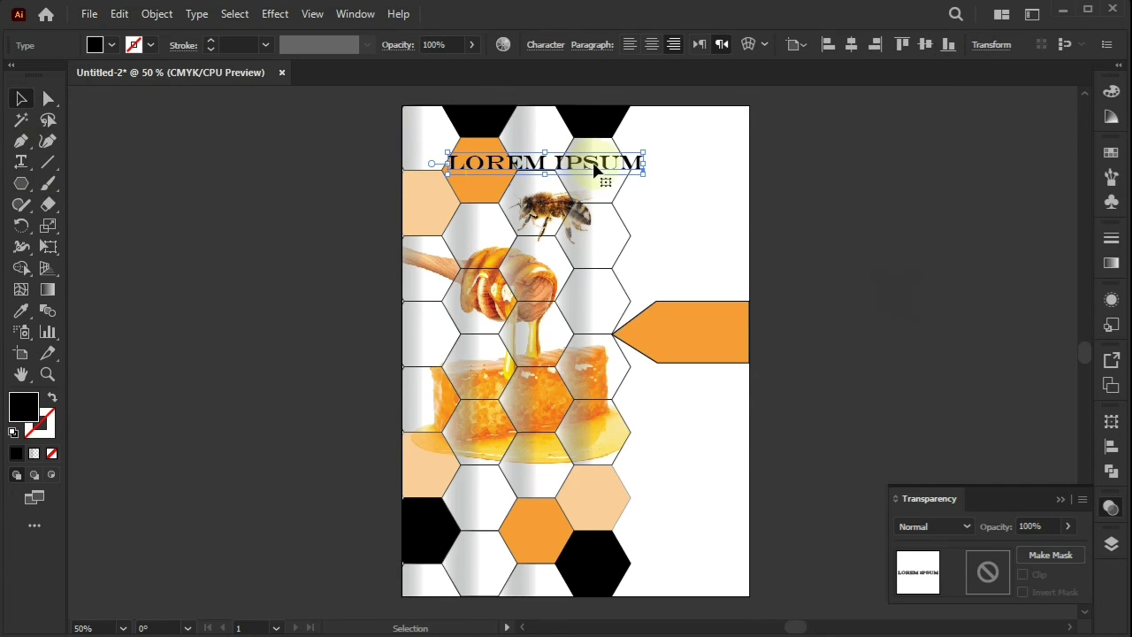
drag(594, 171, 735, 332)
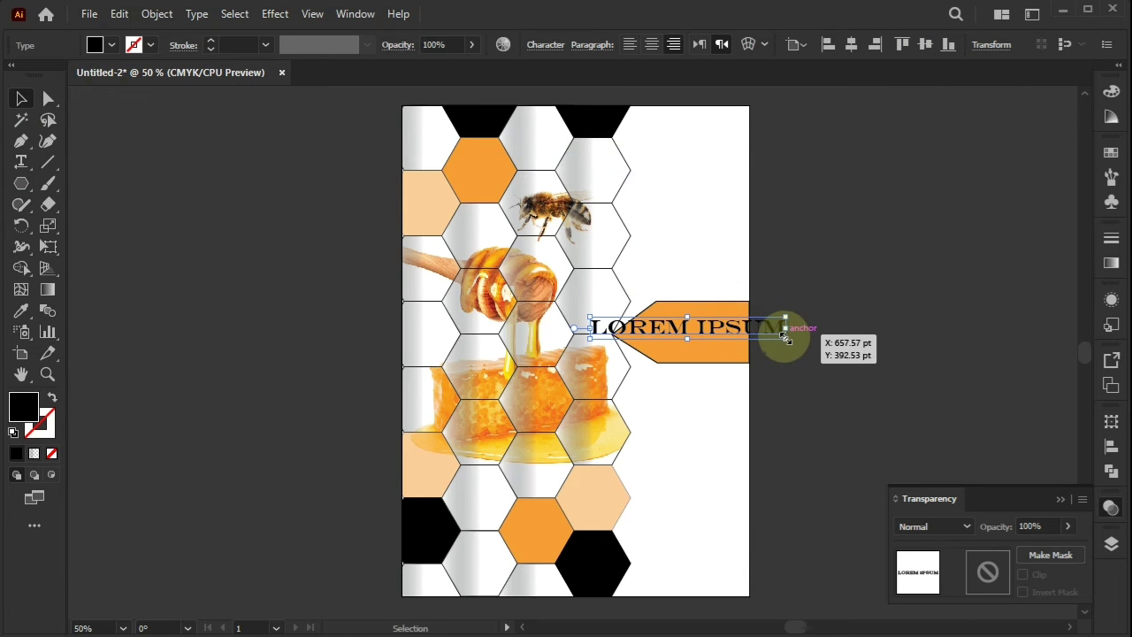
Change the font of the whole text on the orange tag to Emad-Diana eXtra.
click(24, 162)
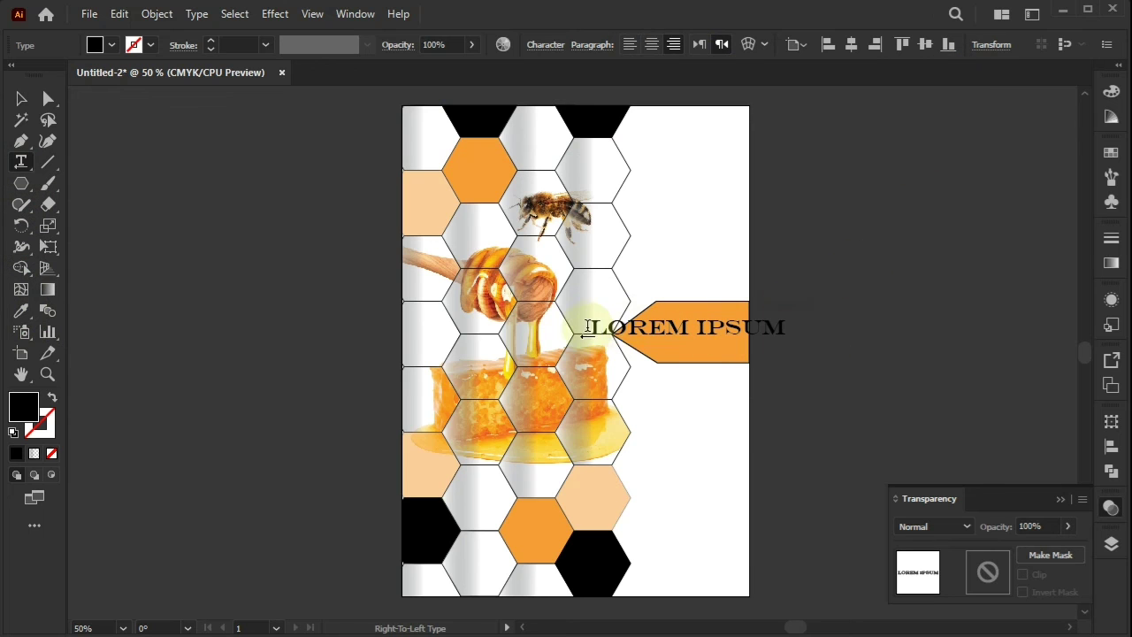
click(590, 328)
drag(785, 328, 766, 331)
key(ctrl+a)
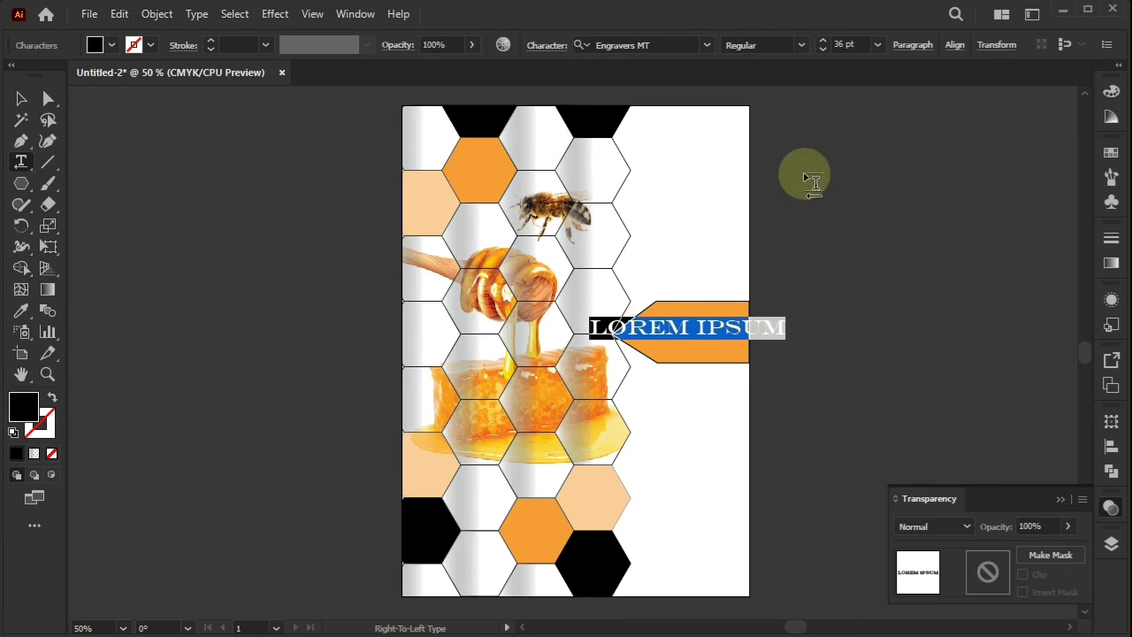
click(705, 45)
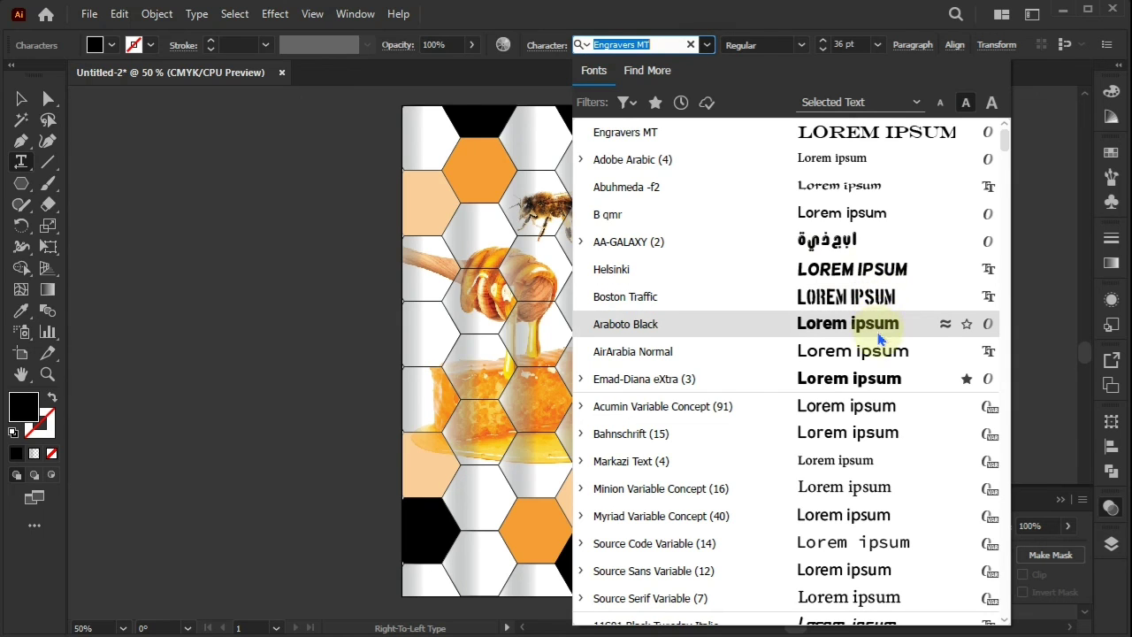
click(872, 379)
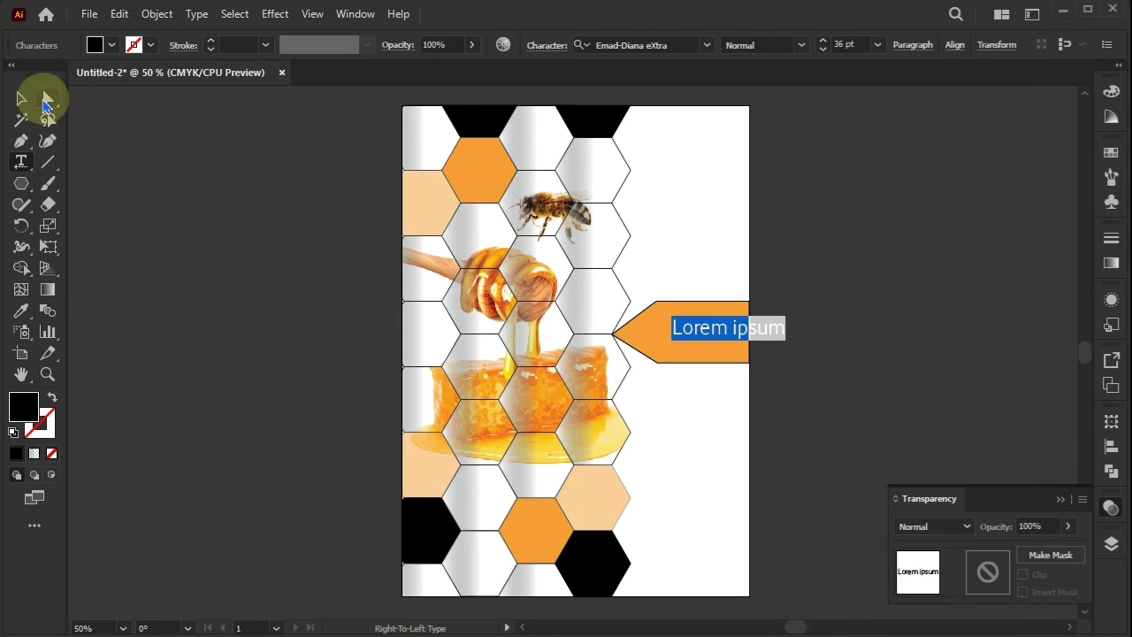
Shift the "Lorem ipsum" text sideways so it fits inside the orange tag, just clear of the artboard edge.
click(19, 99)
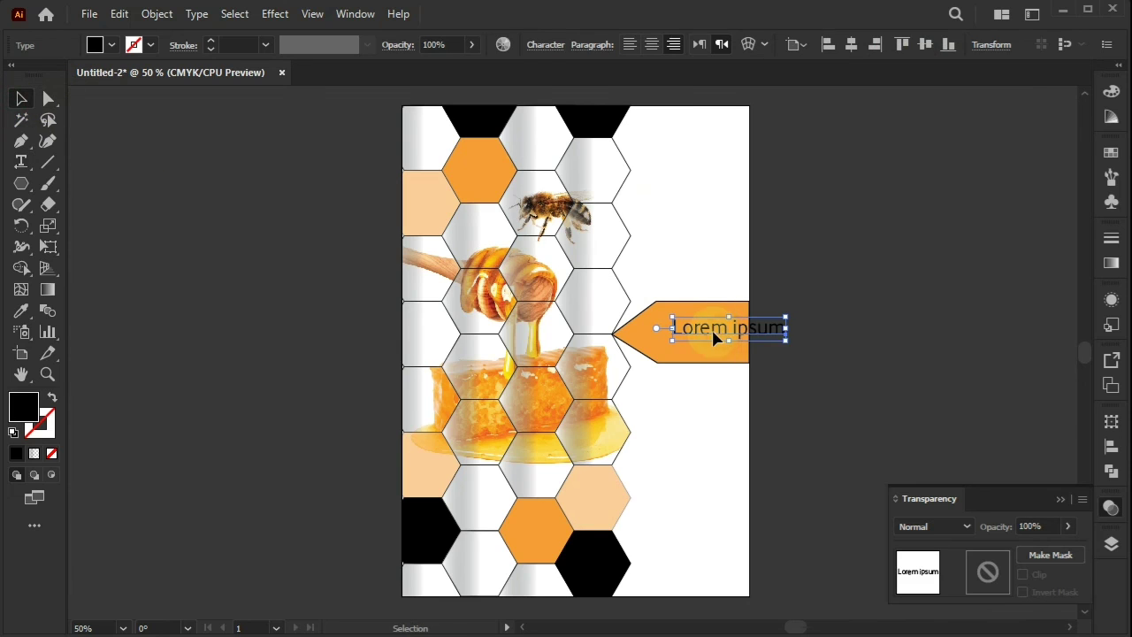
drag(689, 330, 684, 330)
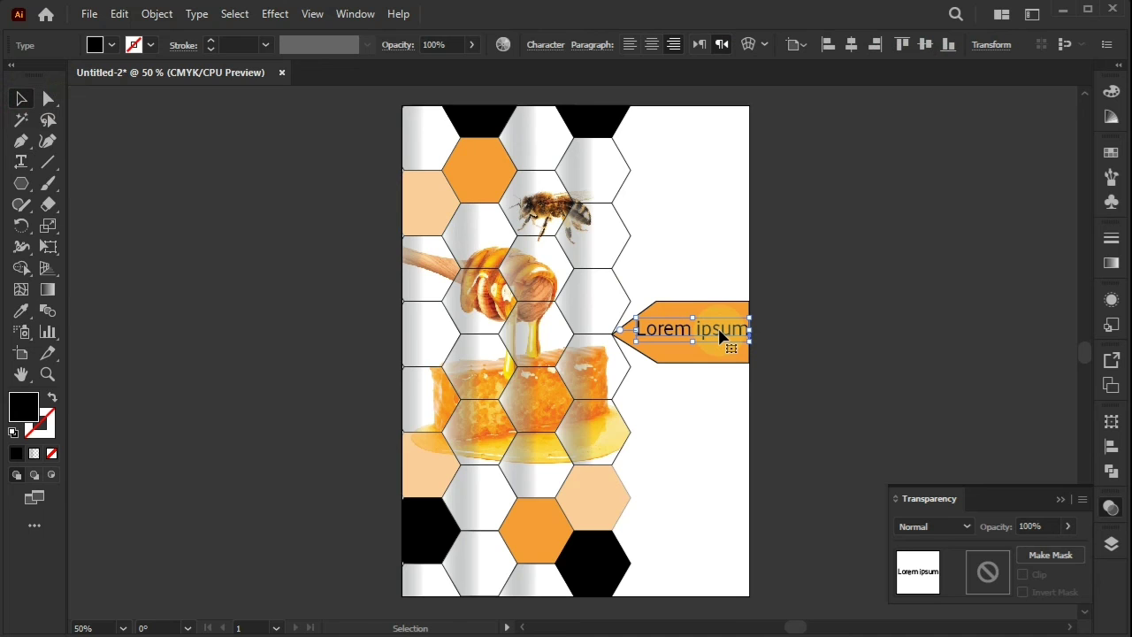
scroll(721, 335, up, 2)
key(Left)
key(Left)
key(Left)
key(Left)
key(Left)
key(Left)
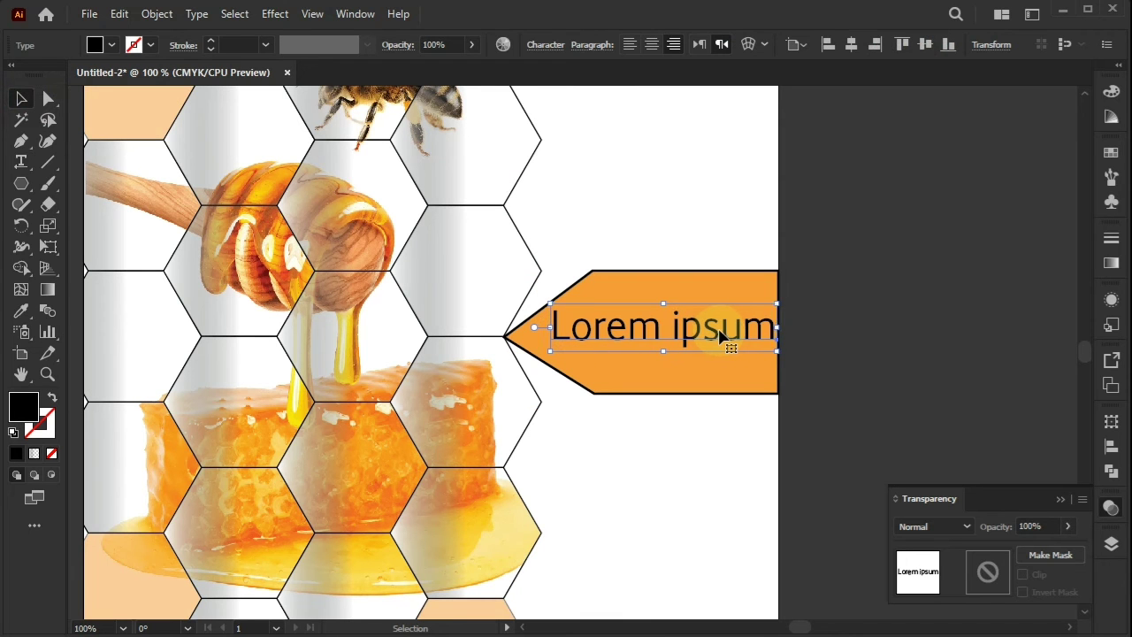
key(Right)
key(Right)
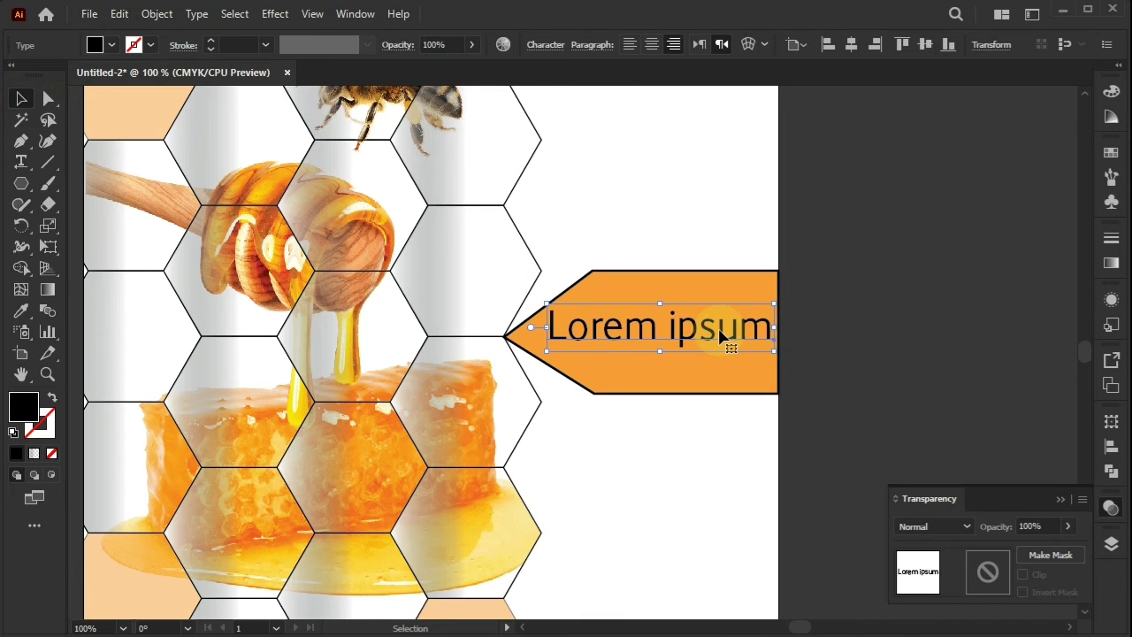
Lower the "Lorem ipsum" text in small increments so it sits vertically centred in the orange tag.
key(Down)
key(Down)
key(Down)
key(Down)
key(Down)
key(Down)
key(Down)
key(Down)
key(Down)
key(Down)
key(Down)
key(Down)
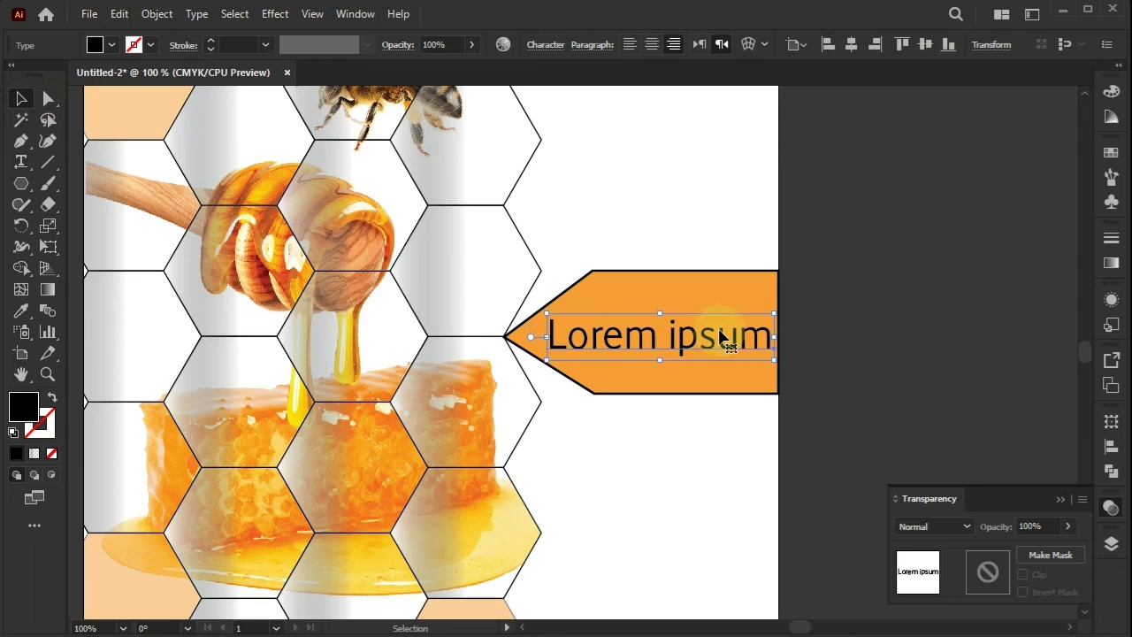
key(Up)
key(Up)
key(Up)
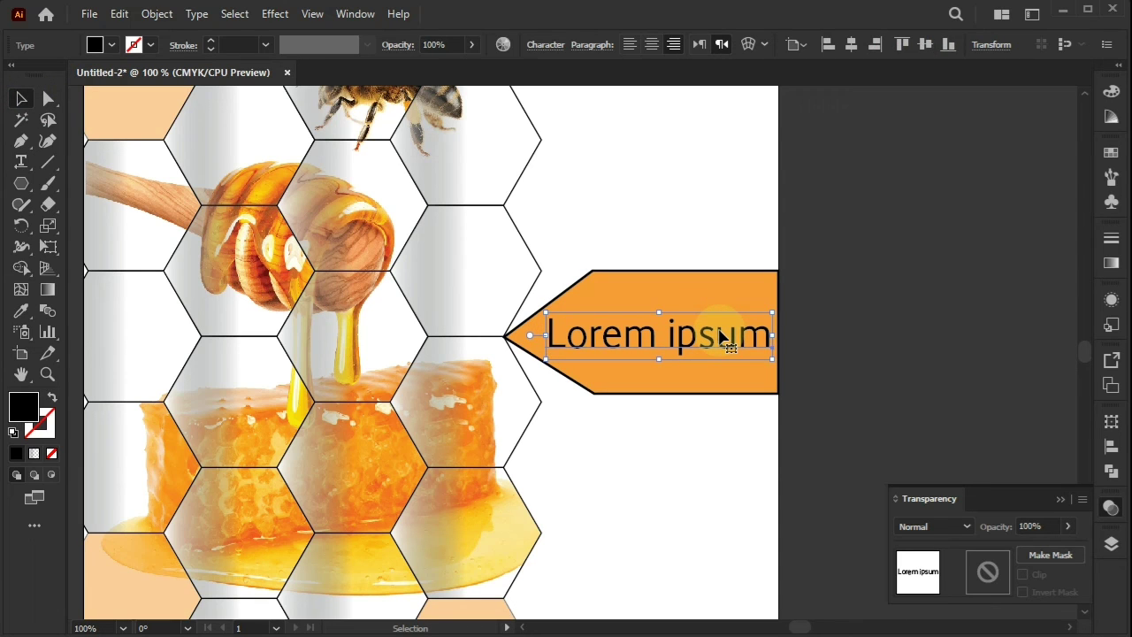
click(864, 256)
click(727, 356)
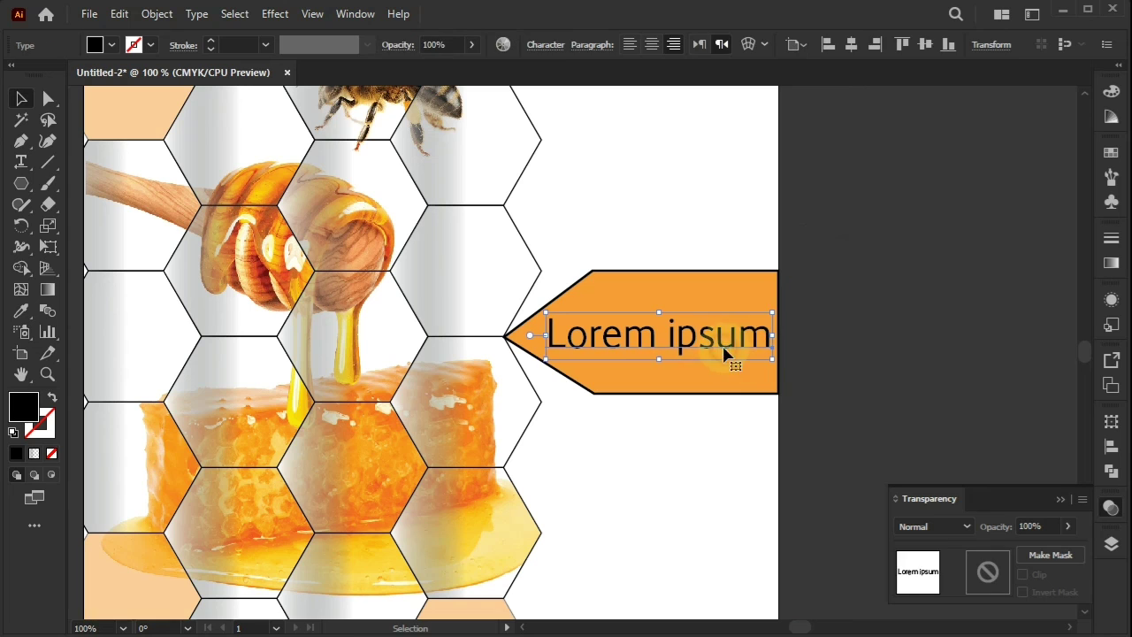
drag(684, 347, 683, 343)
click(838, 328)
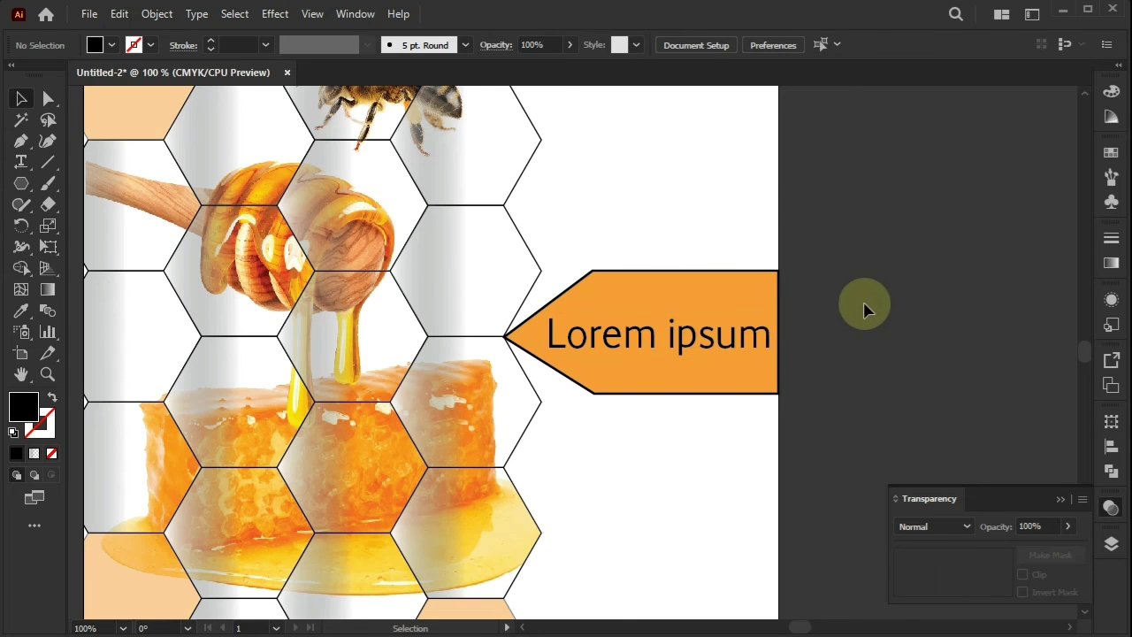
Add the heading text "FLYER DESIGNE" in Neou Bold on the white area beside the bee.
scroll(899, 251, down, 1)
scroll(898, 253, down, 1)
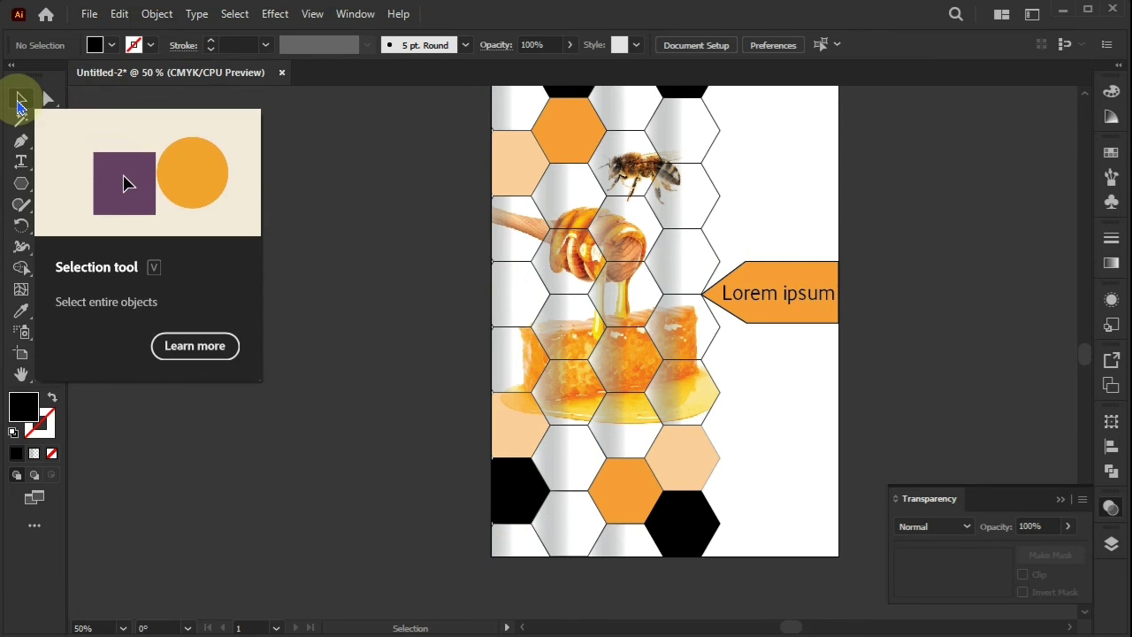
key(ctrl+0)
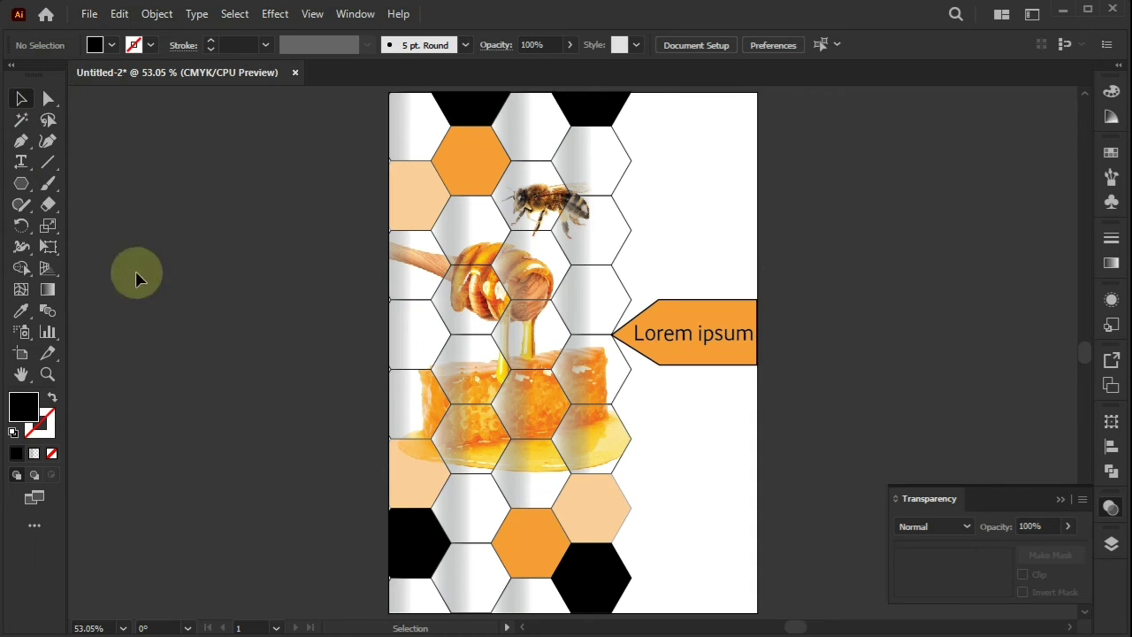
click(21, 162)
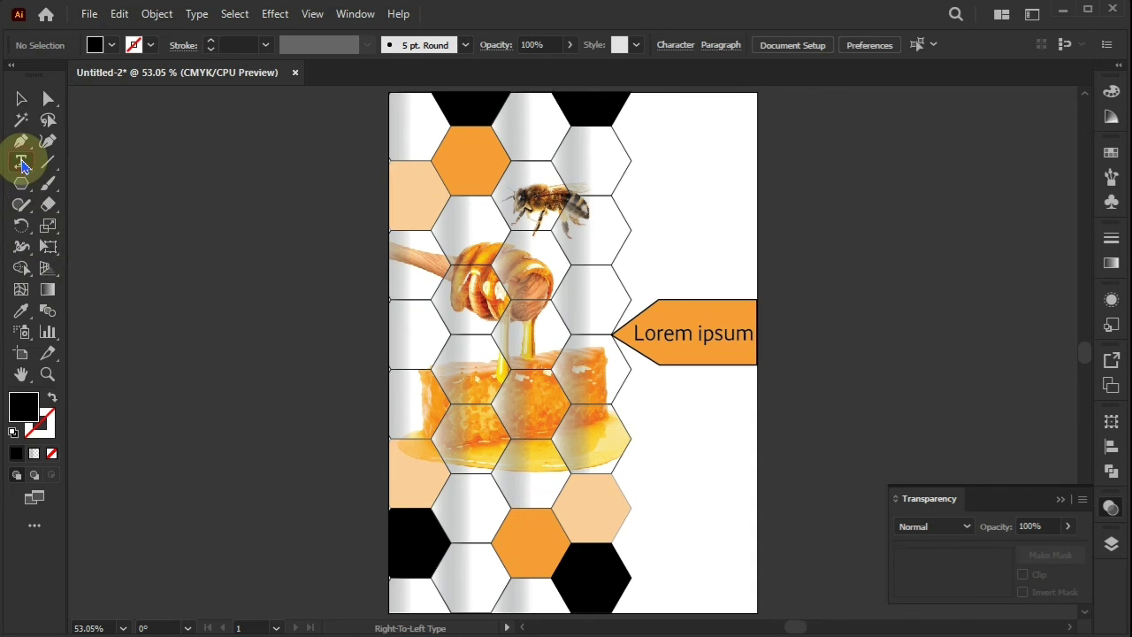
click(648, 181)
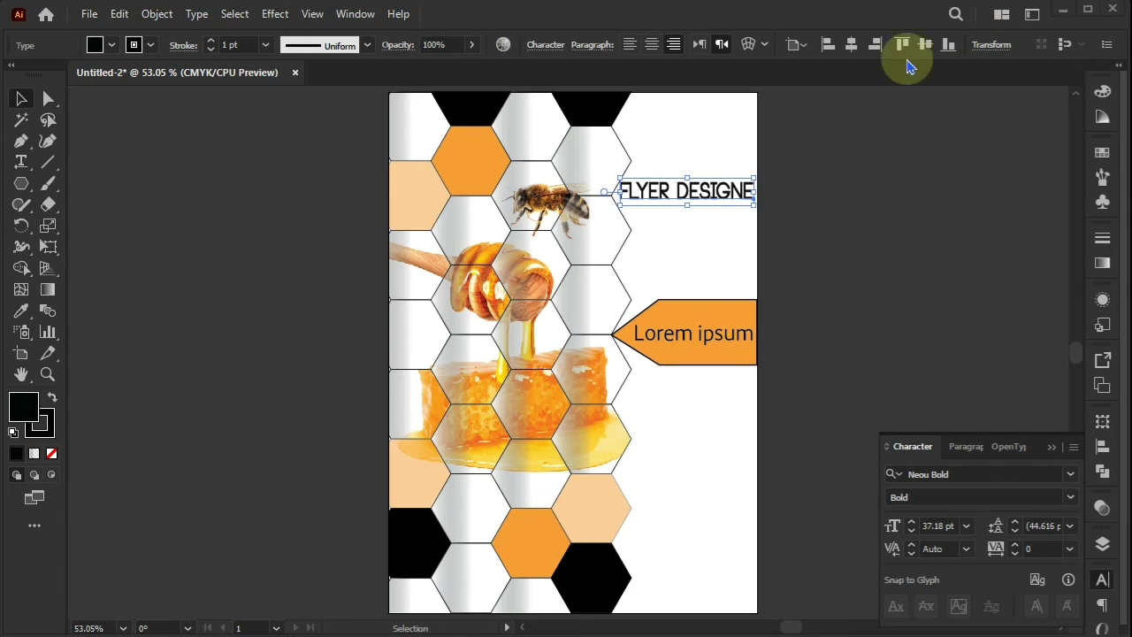
Add the text line "TUTORIAL" beneath the flyer heading.
click(22, 162)
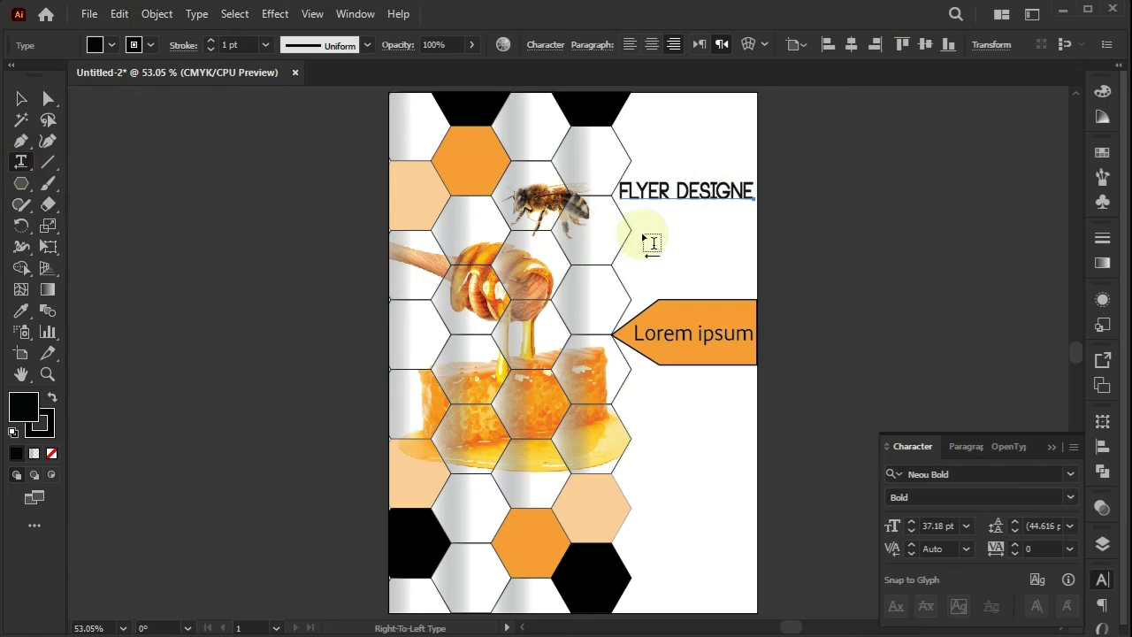
click(640, 225)
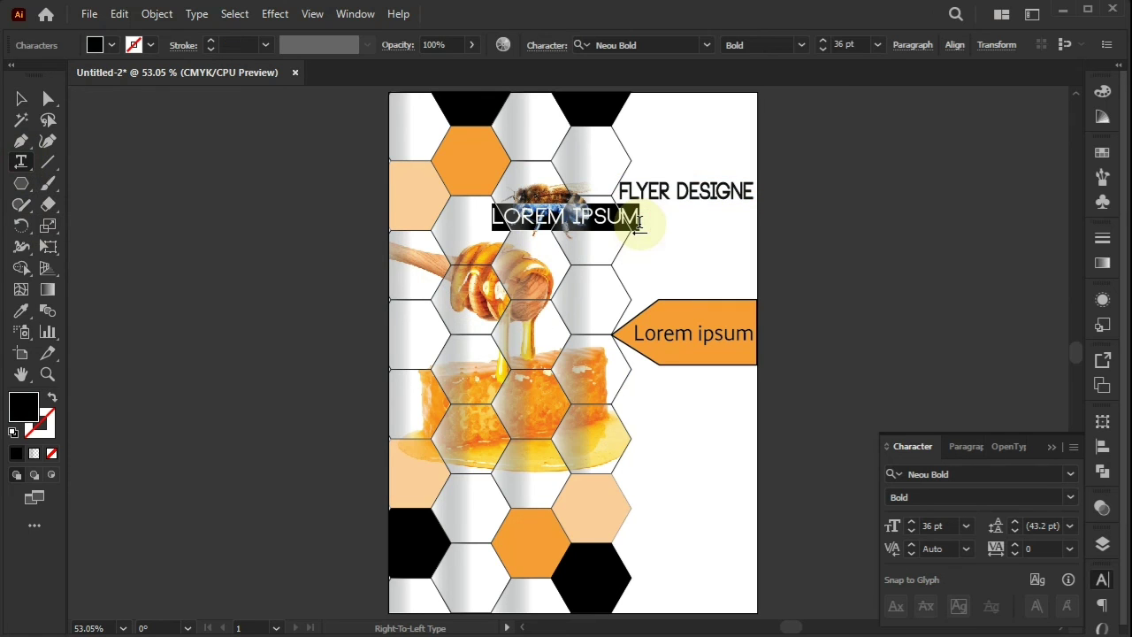
key(ctrl+z)
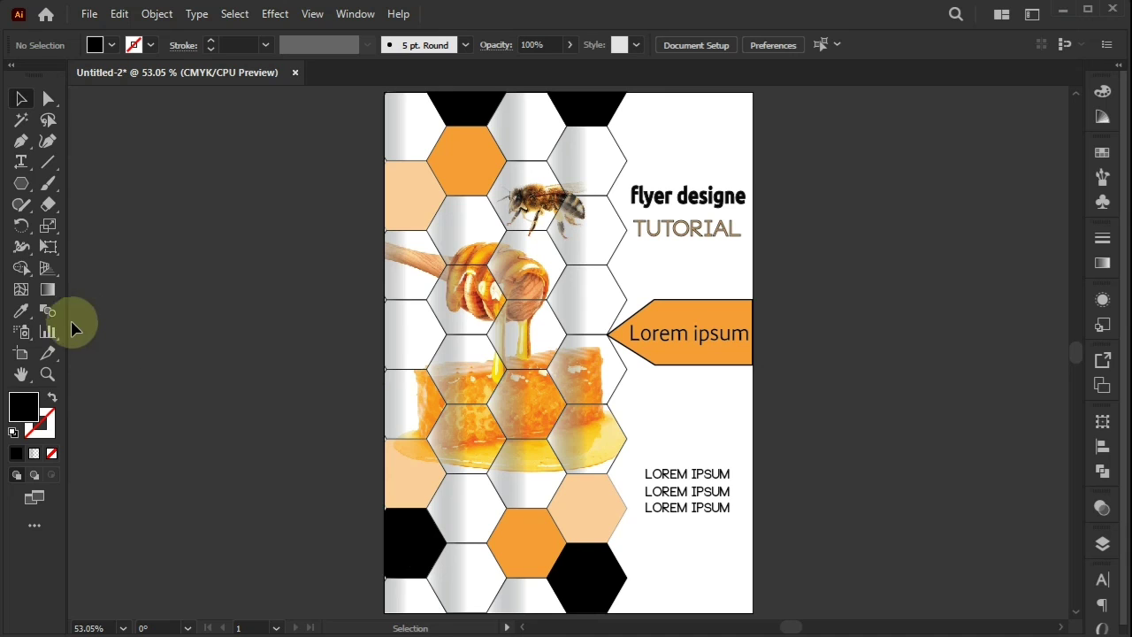
Draw a right-to-left text area below the three "Lorem ipsum" lines and switch its paragraph direction to left-to-right.
key(m)
click(23, 162)
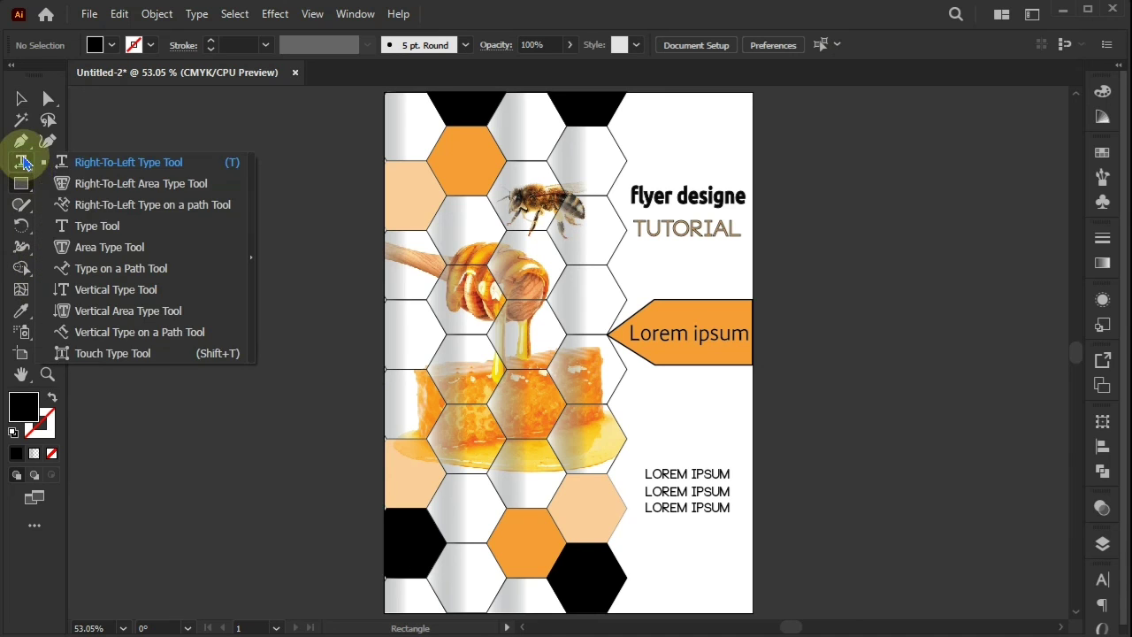
click(71, 162)
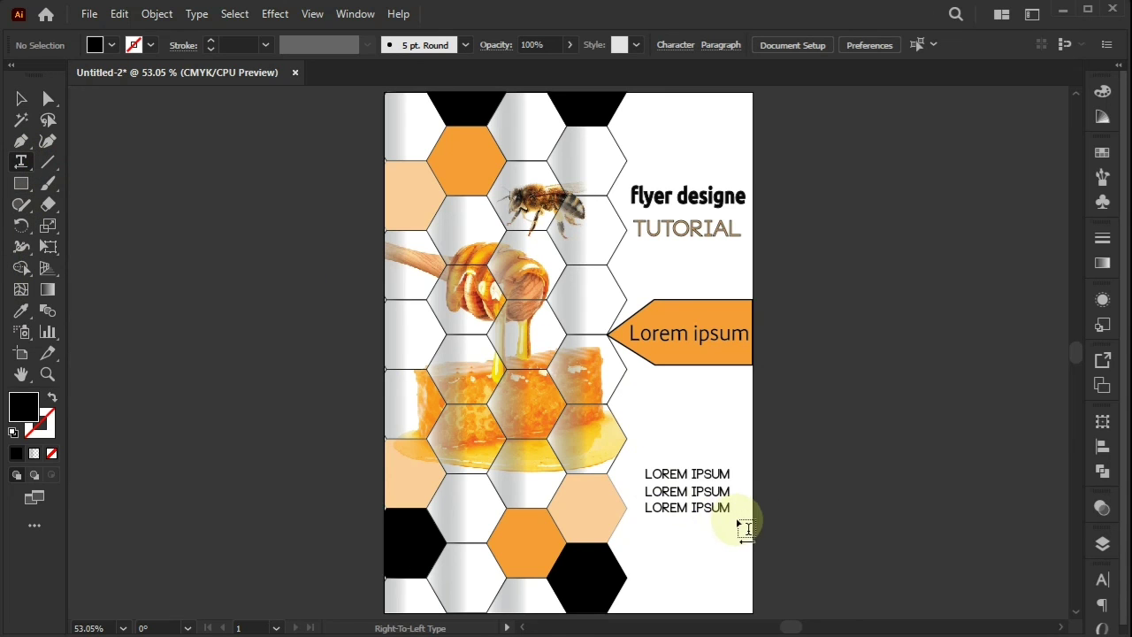
drag(749, 533, 631, 578)
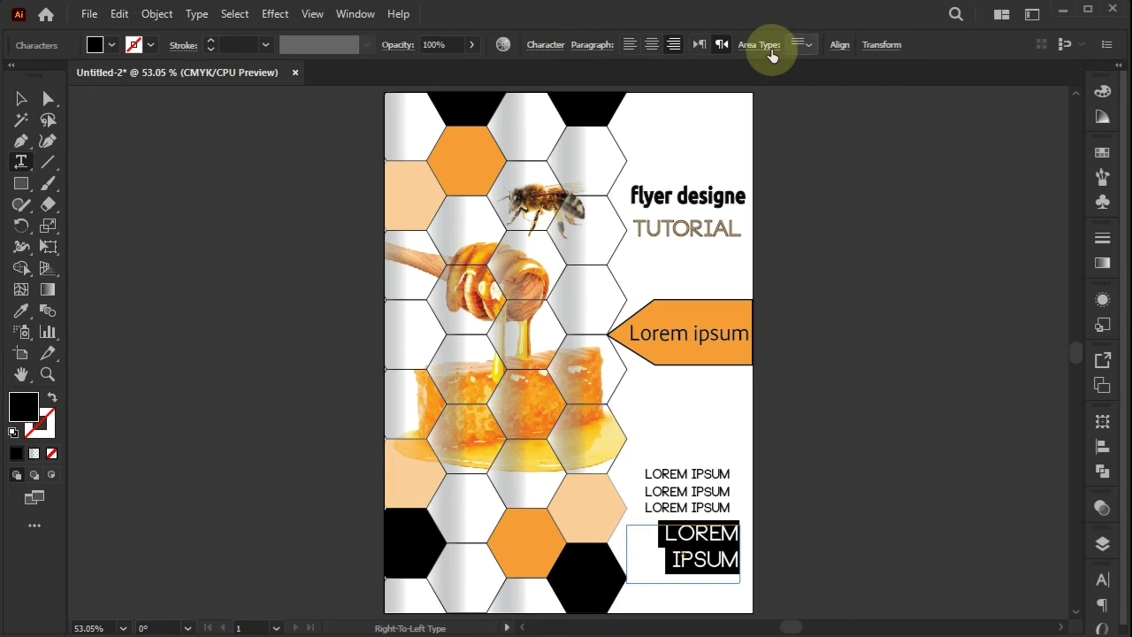
click(700, 46)
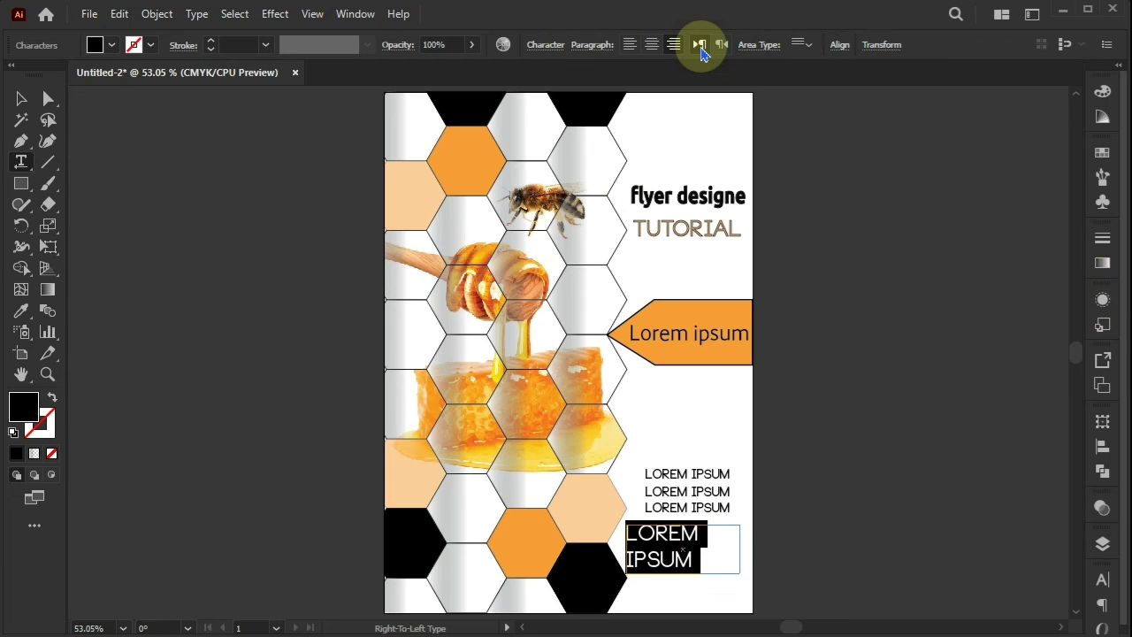
Set the font size of the new area text below the three lines to 14 pt.
click(545, 50)
click(447, 126)
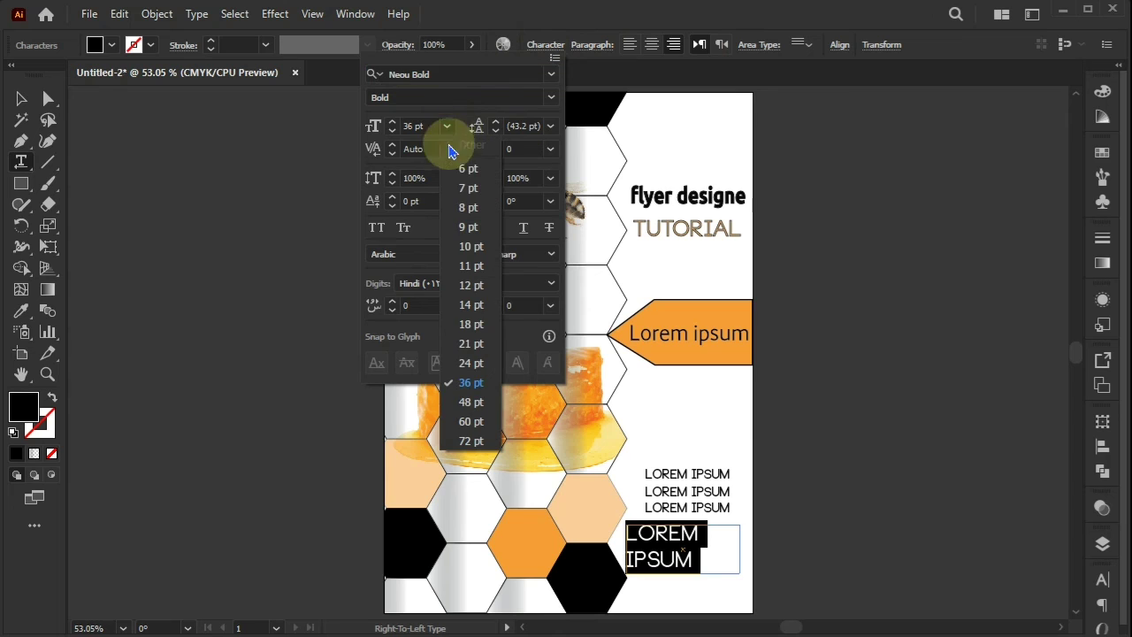
click(467, 169)
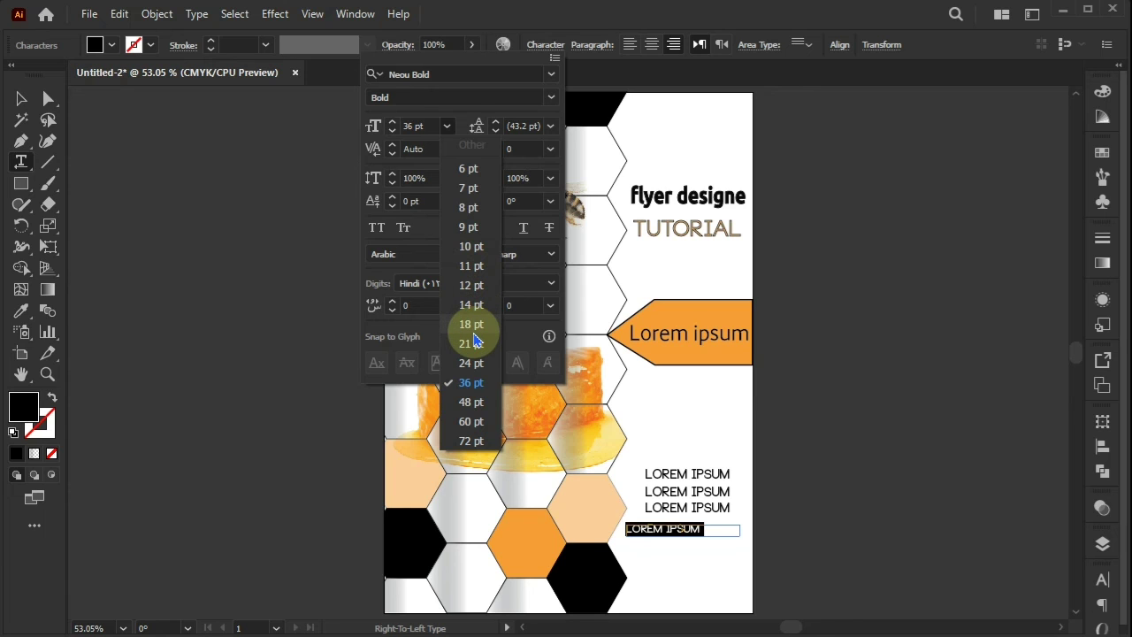
click(471, 306)
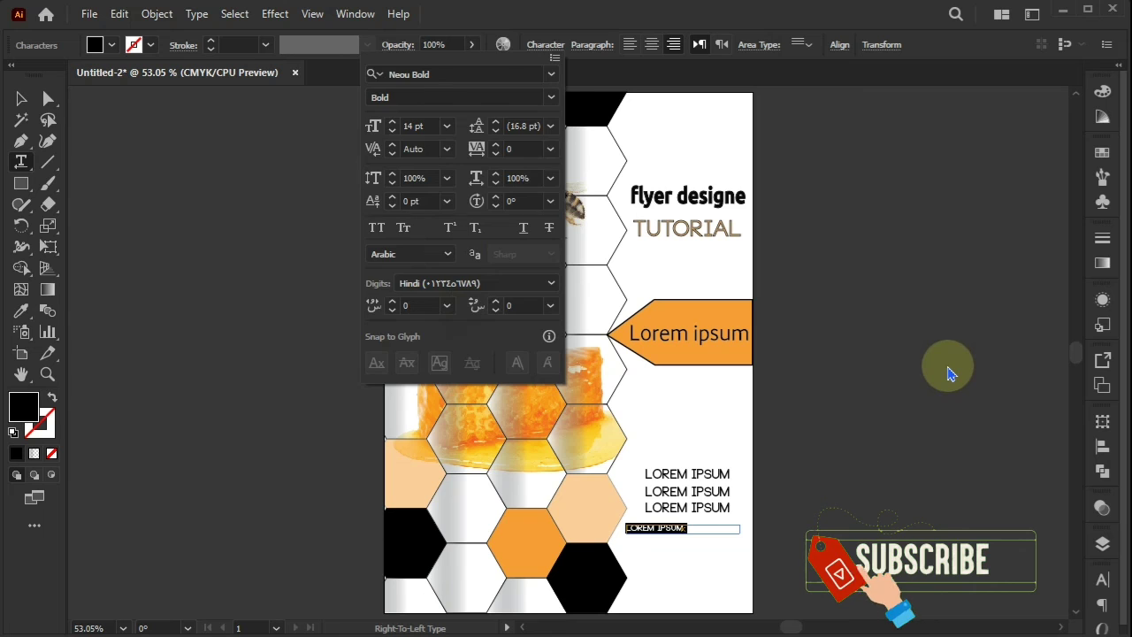
Undo the last changes to the area text below the three "Lorem ipsum" lines, including its creation, to remove it from the flyer.
click(948, 368)
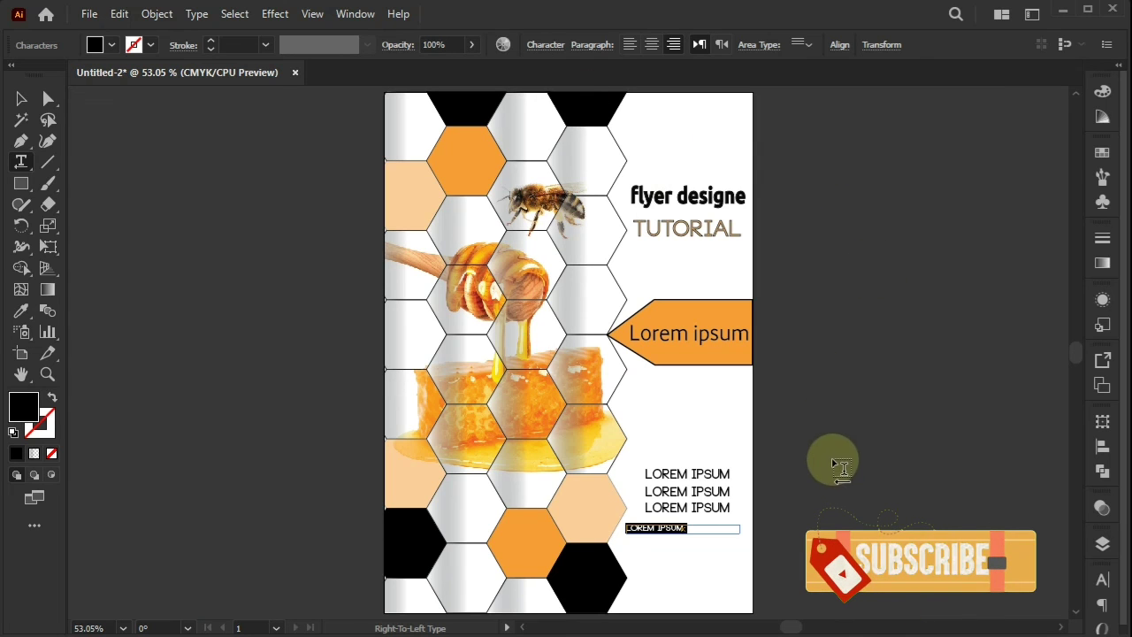
key(ctrl)
key(ctrl+z)
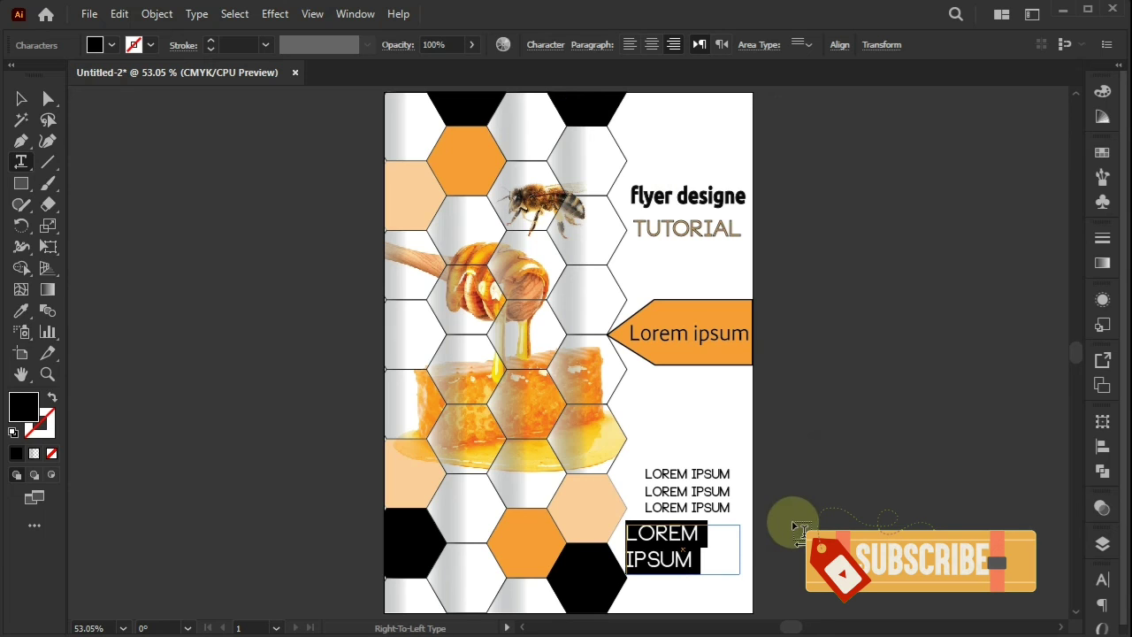
click(552, 48)
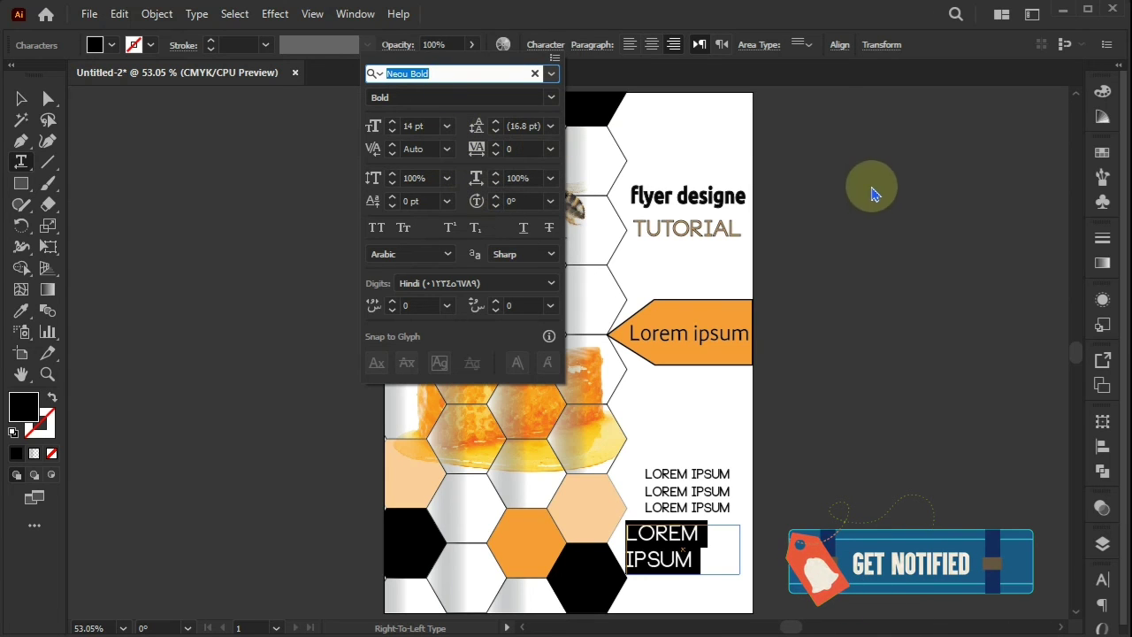
click(700, 550)
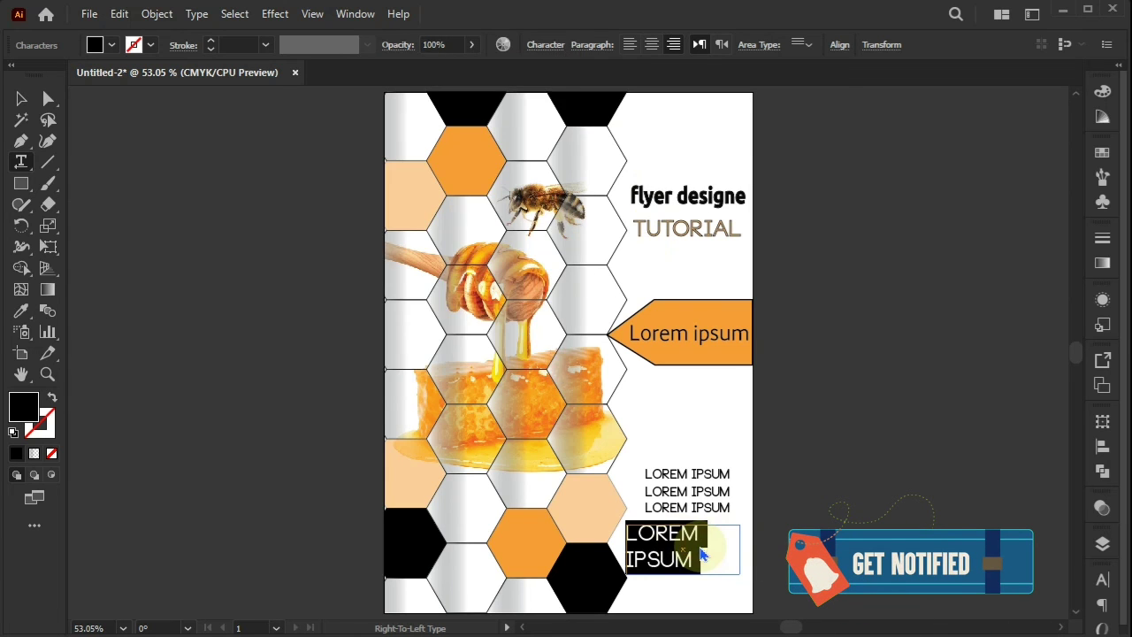
key(BackSpace)
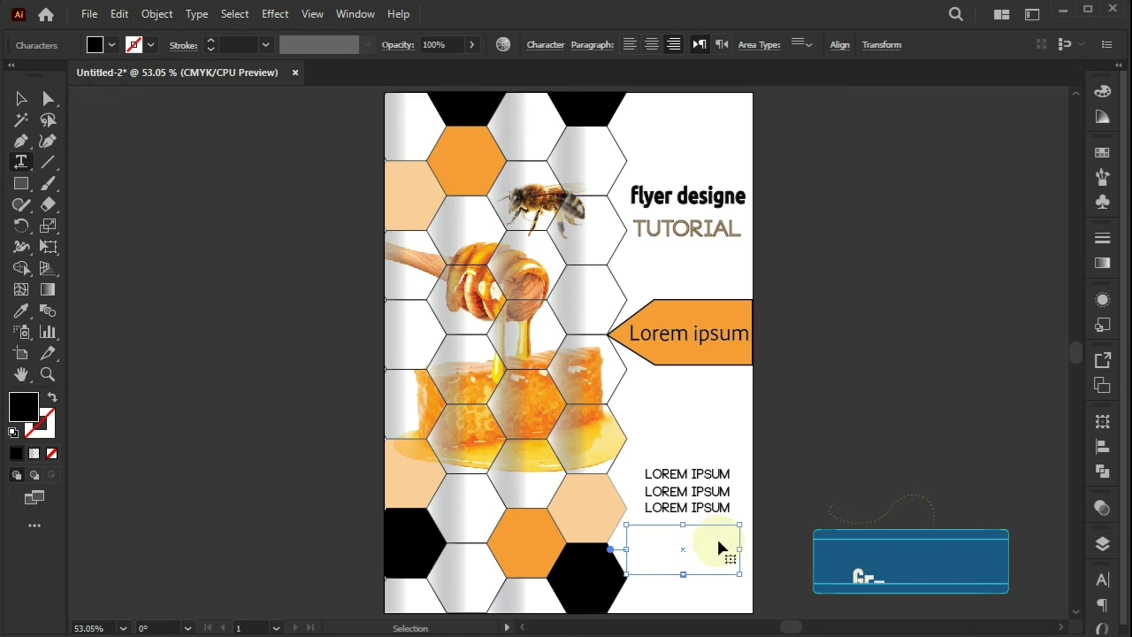
key(ctrl+z)
key(ctrl+z)
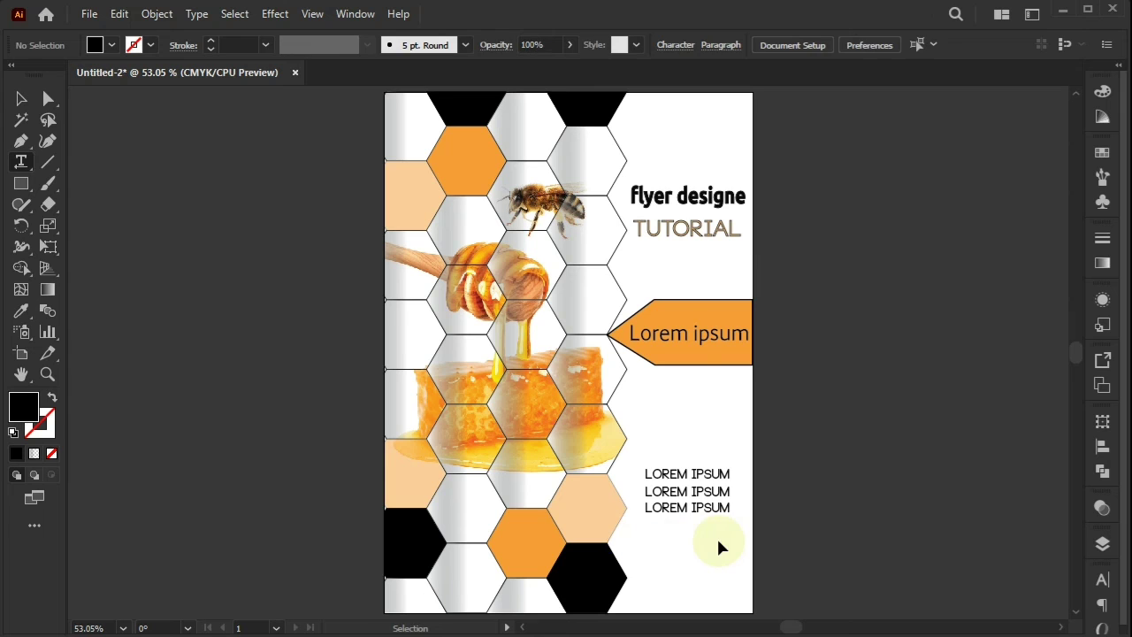